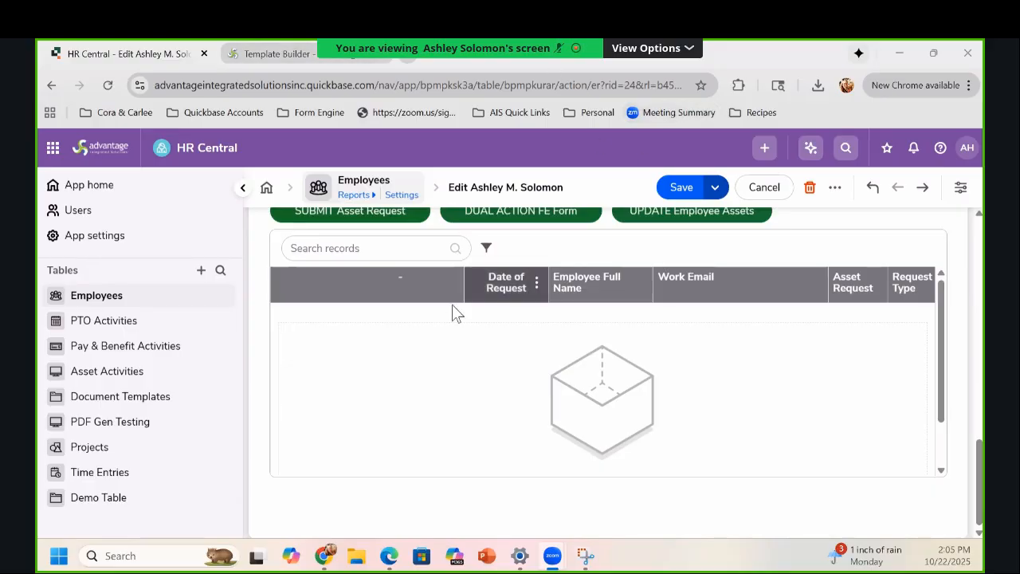
# Step: Launch the fillable asset request form from the employee record's Asset Activities section
pyautogui.scroll(4, 457, 368)
pyautogui.scroll(-3, 457, 369)
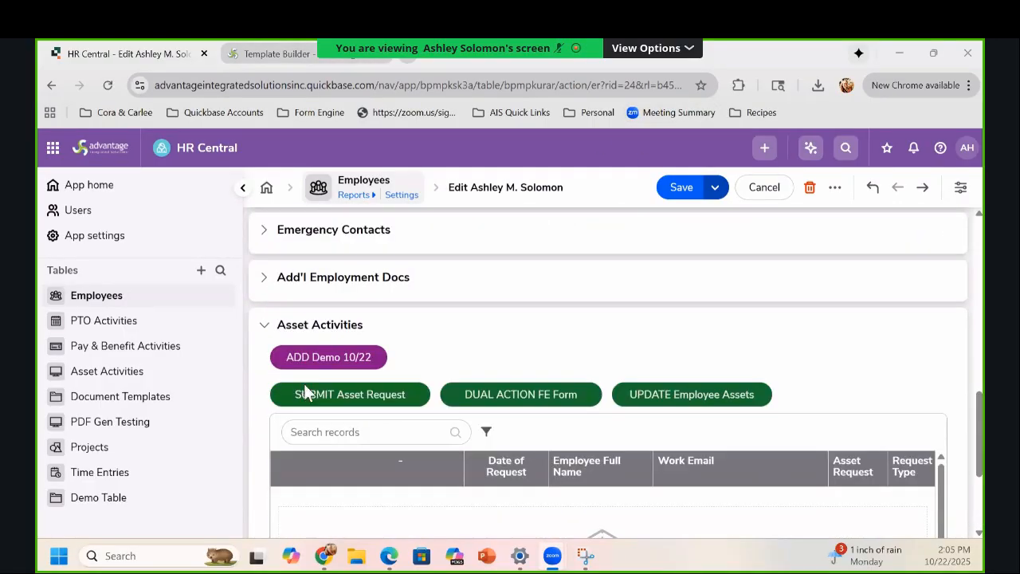
pyautogui.click(316, 370)
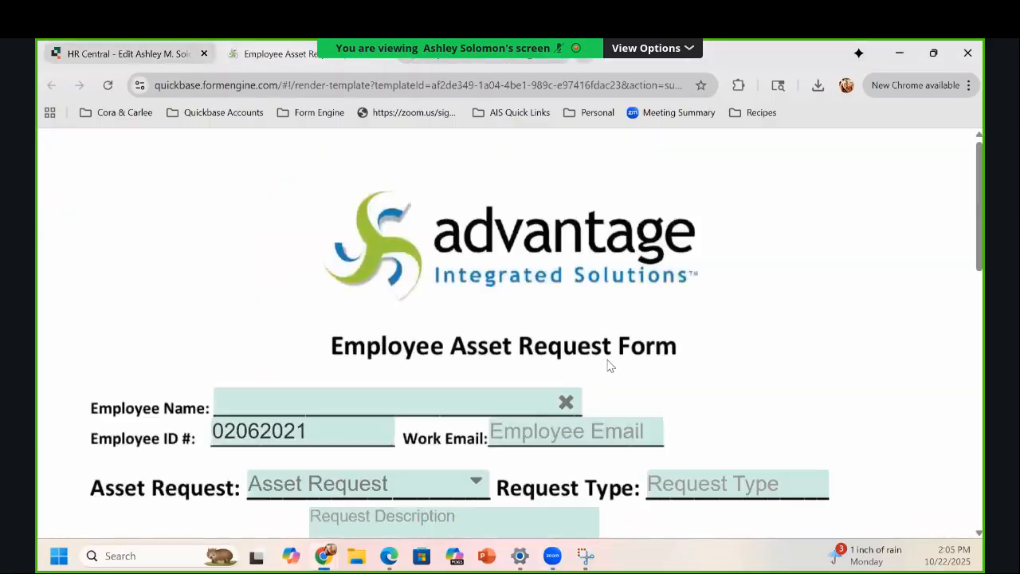
pyautogui.scroll(-2, 683, 246)
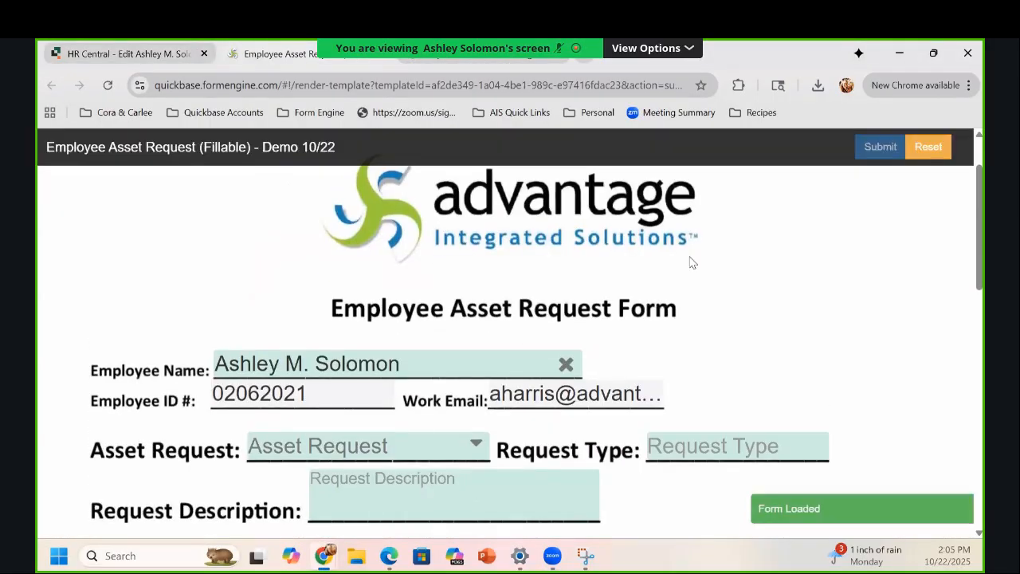
pyautogui.scroll(-4, 717, 334)
pyautogui.scroll(3, 712, 356)
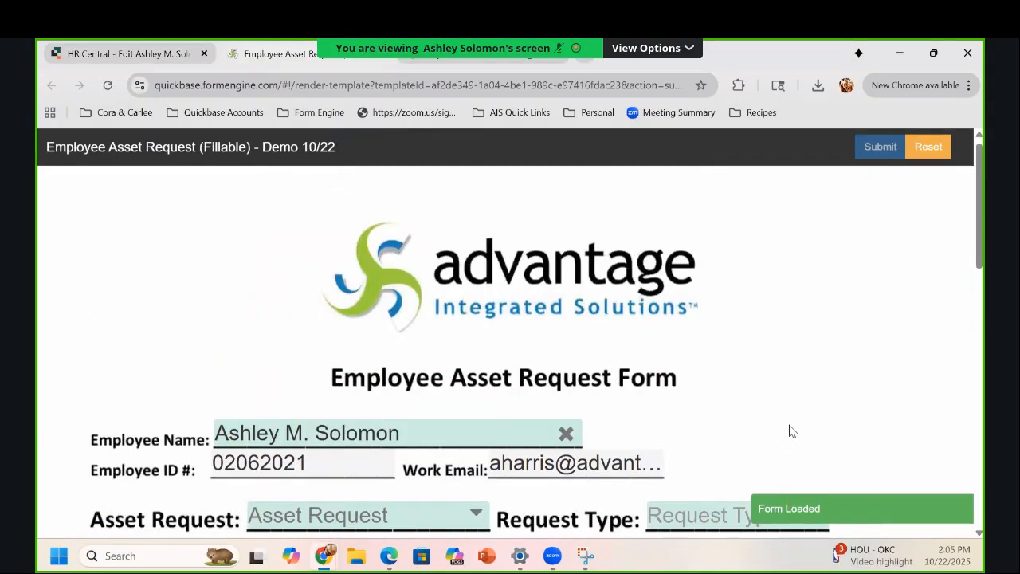
pyautogui.scroll(-2, 789, 428)
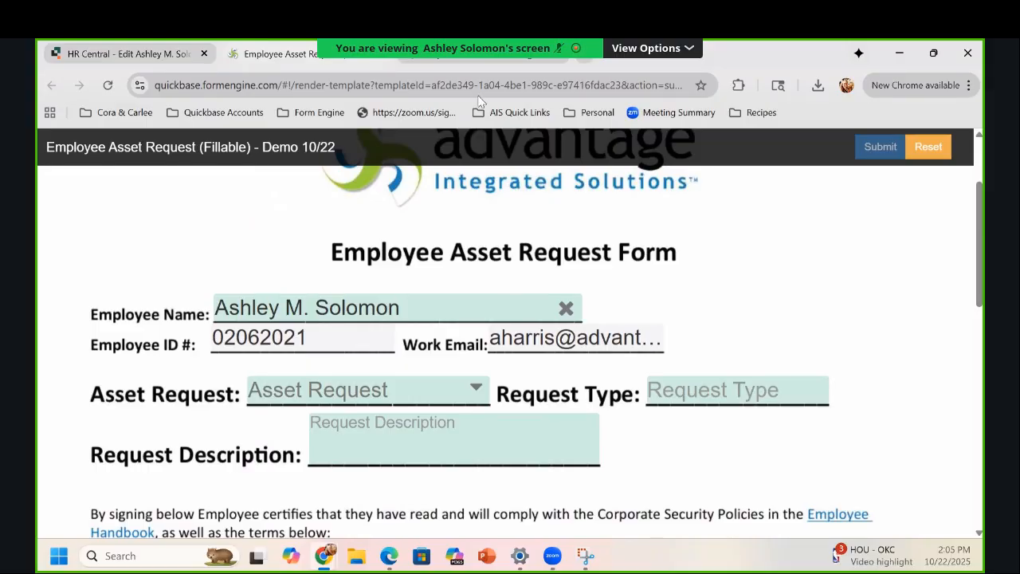
# Step: Switch to the Template Builder and review the 'Employee Asset Request (Fillable) - Demo 10/22' template
pyautogui.click(443, 54)
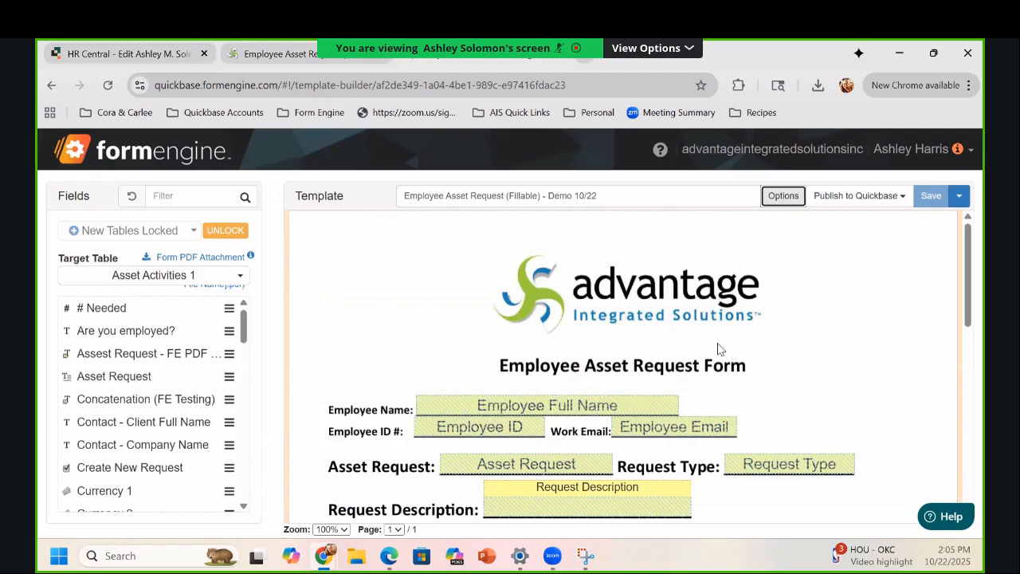
pyautogui.scroll(-1, 709, 351)
pyautogui.scroll(-4, 924, 414)
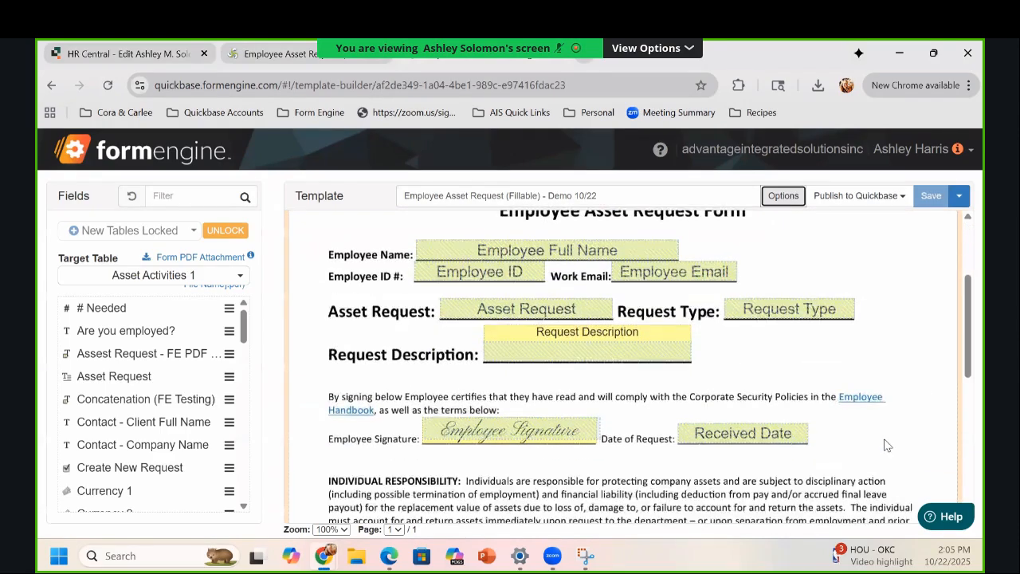
pyautogui.scroll(5, 831, 412)
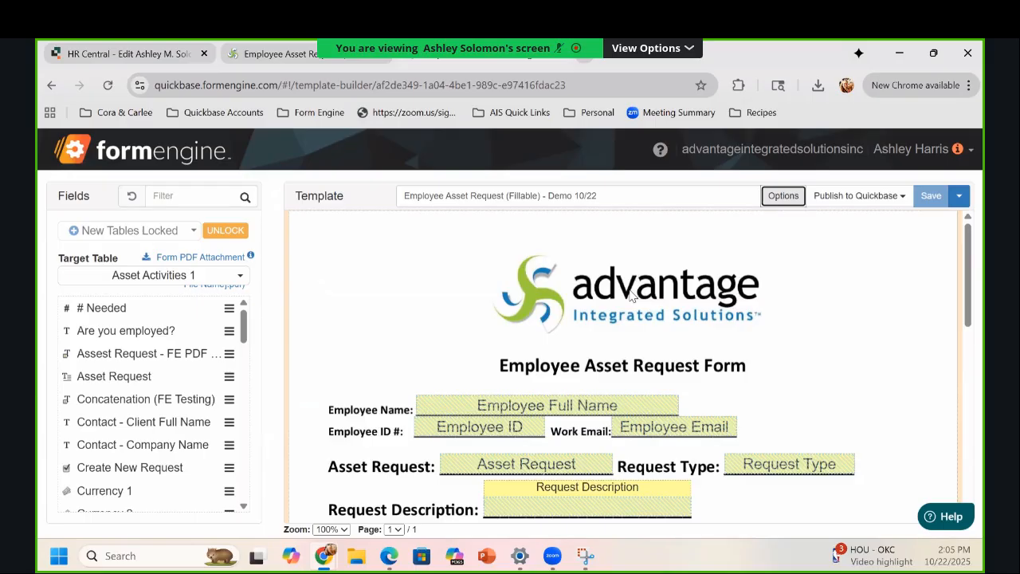
# Step: Open the template's Styles settings and browse for a background file, cancelling without choosing one
pyautogui.click(785, 206)
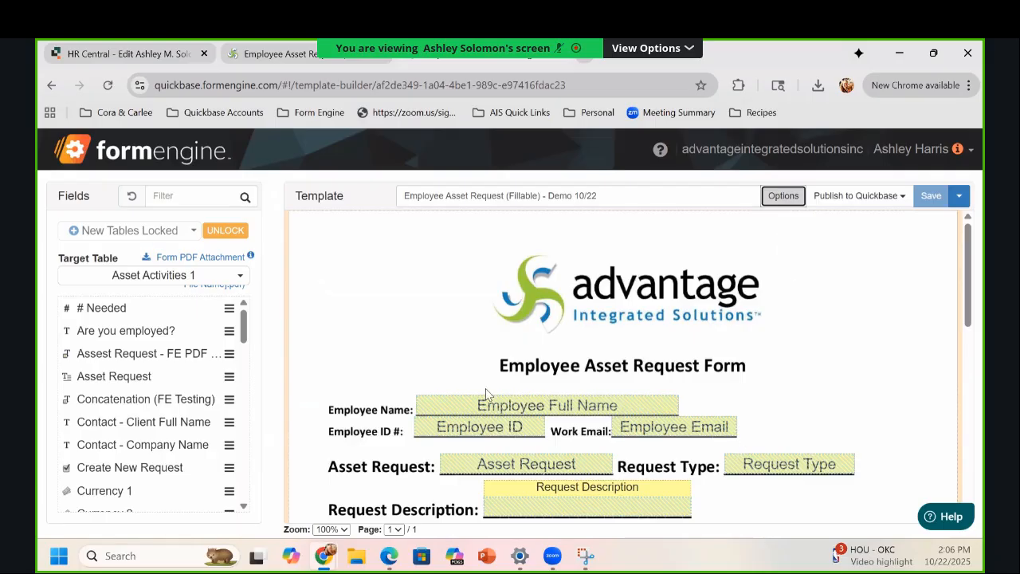
pyautogui.scroll(-2, 470, 397)
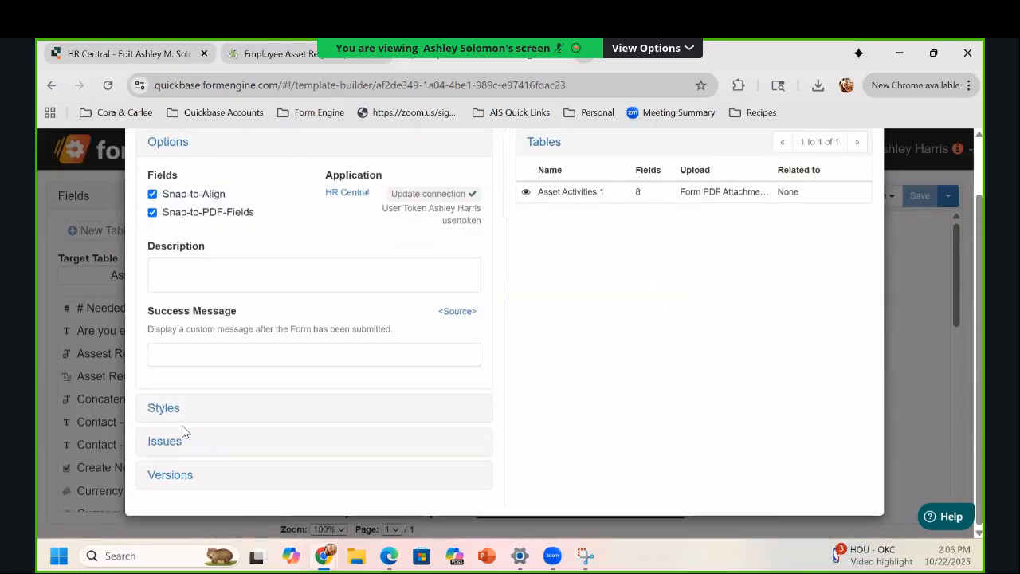
pyautogui.click(162, 412)
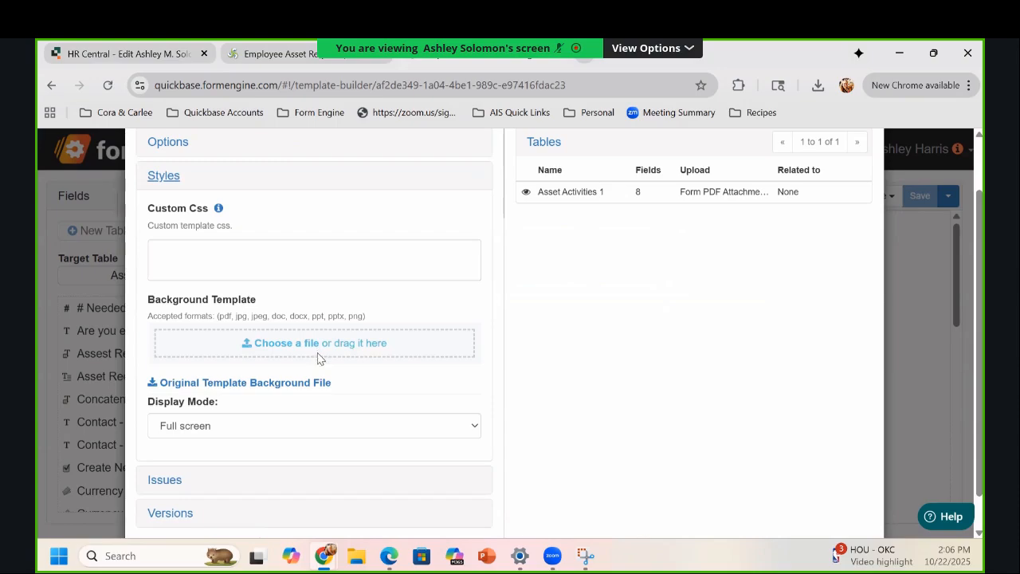
pyautogui.click(400, 348)
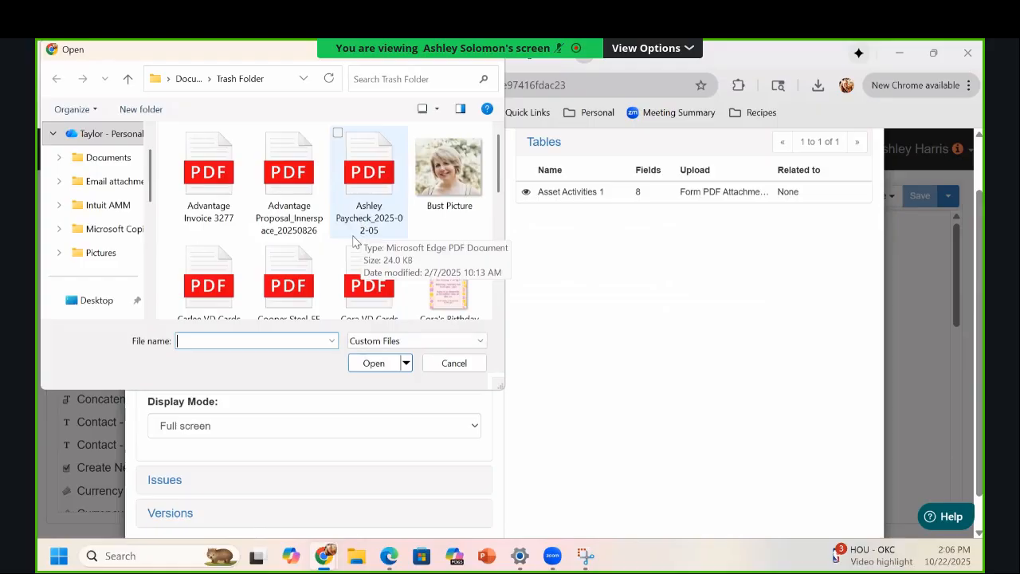
pyautogui.scroll(-1, 367, 263)
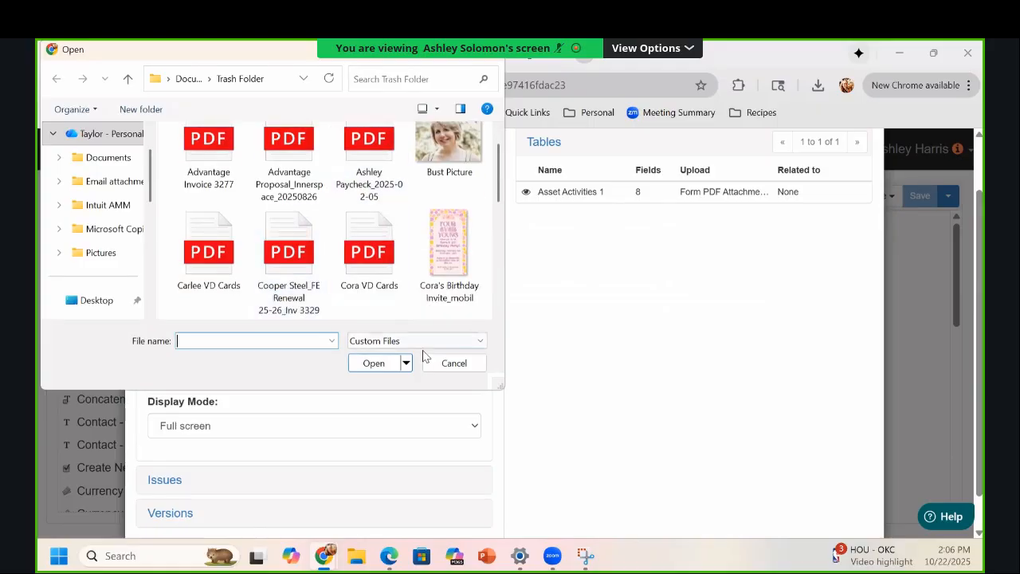
pyautogui.click(431, 365)
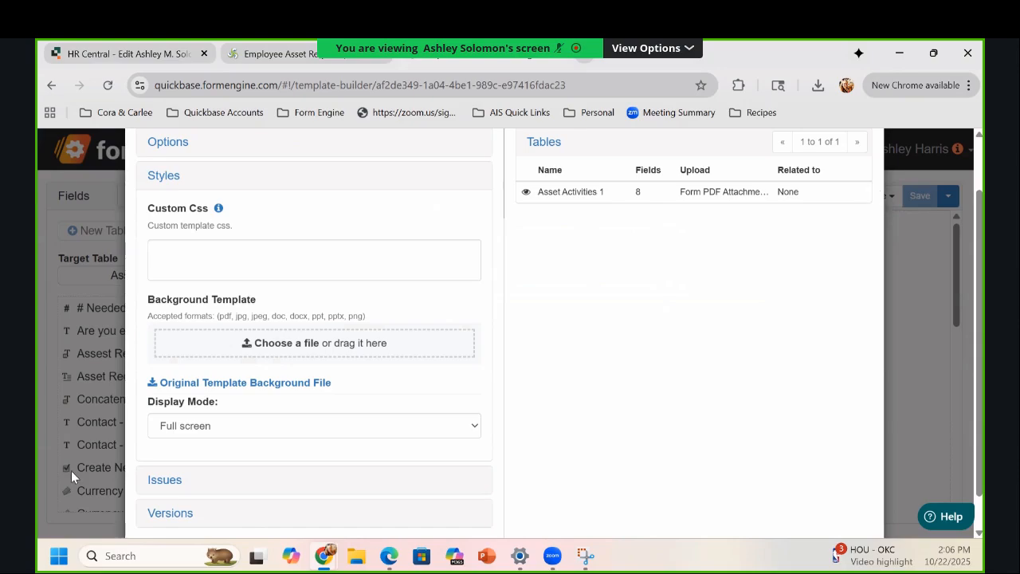
# Step: Choose Page view as the template's display mode and close the settings
pyautogui.click(230, 428)
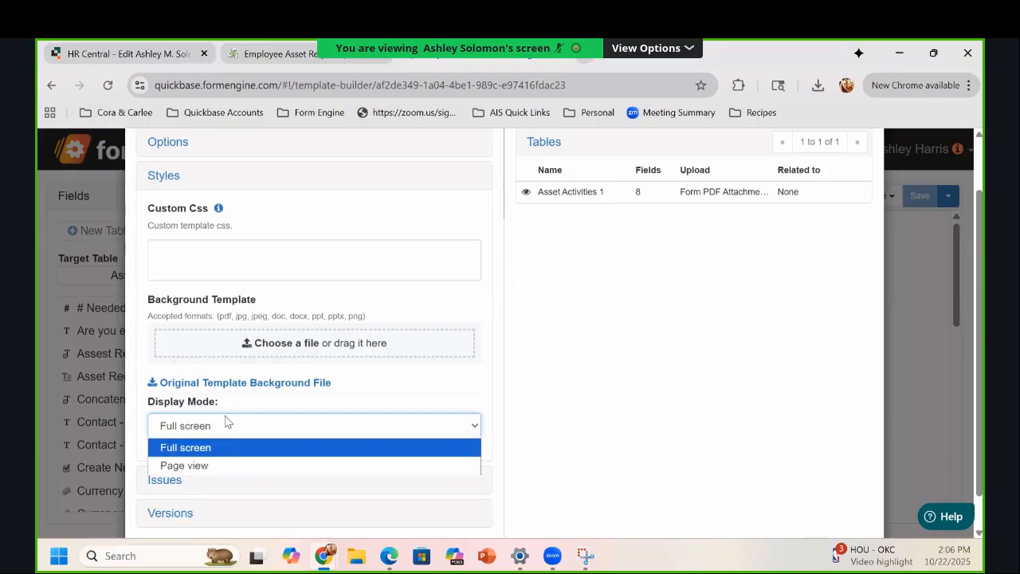
pyautogui.click(228, 467)
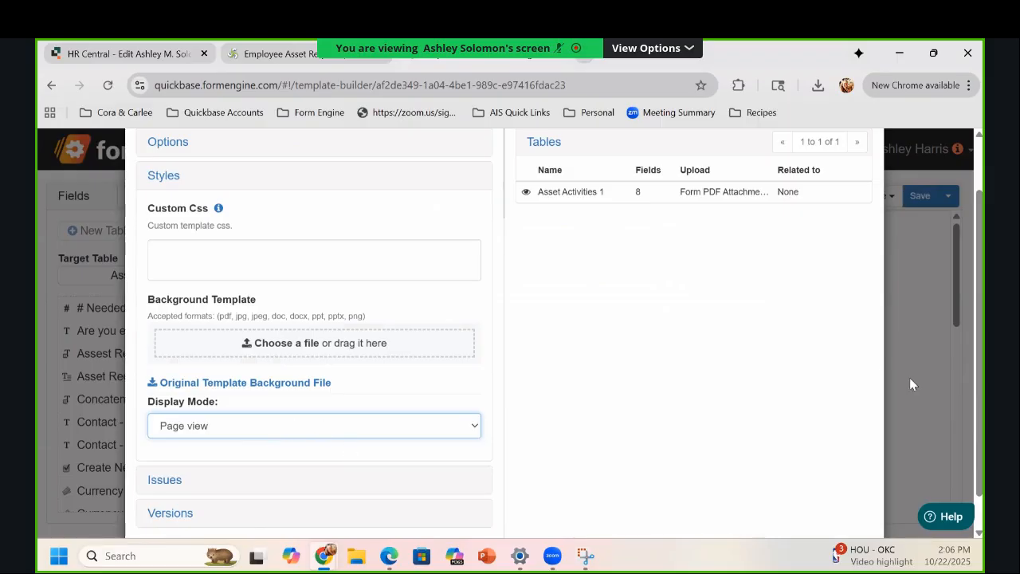
pyautogui.click(944, 403)
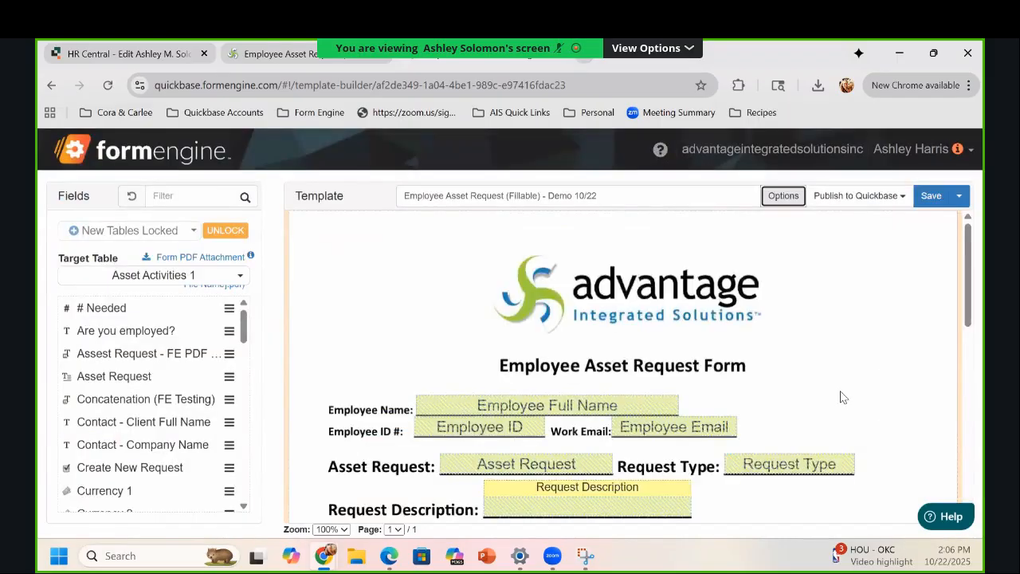
# Step: Reopen the template's Styles settings and switch the display mode to Full screen
pyautogui.scroll(-2, 837, 391)
pyautogui.scroll(2, 836, 394)
pyautogui.click(781, 196)
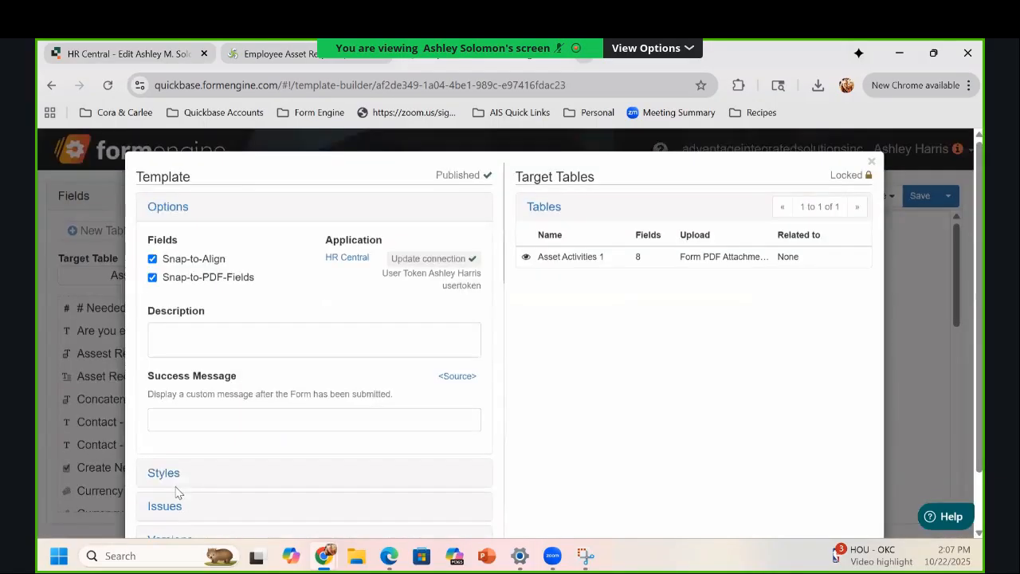
pyautogui.click(162, 474)
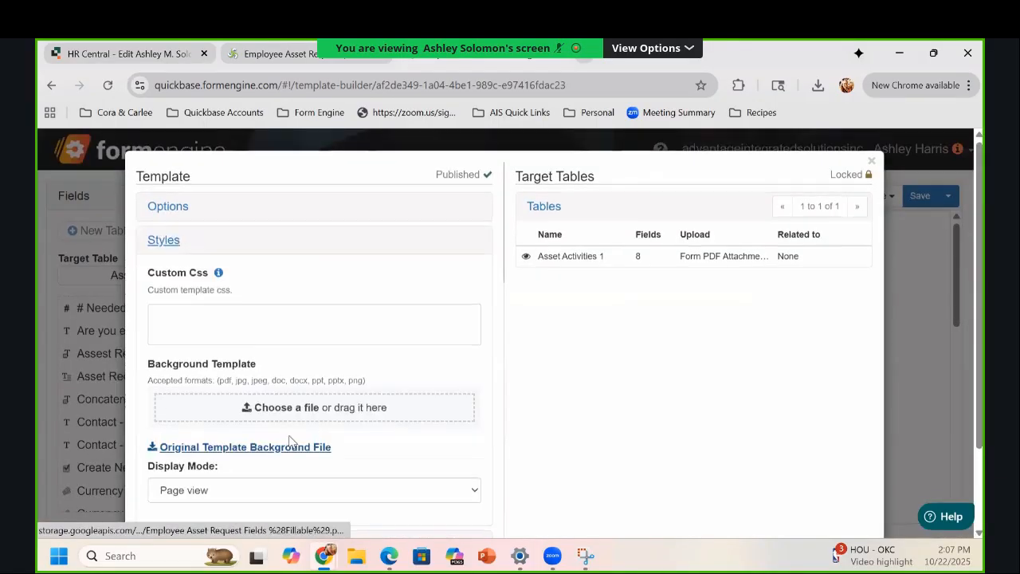
pyautogui.scroll(-1, 280, 438)
pyautogui.click(277, 445)
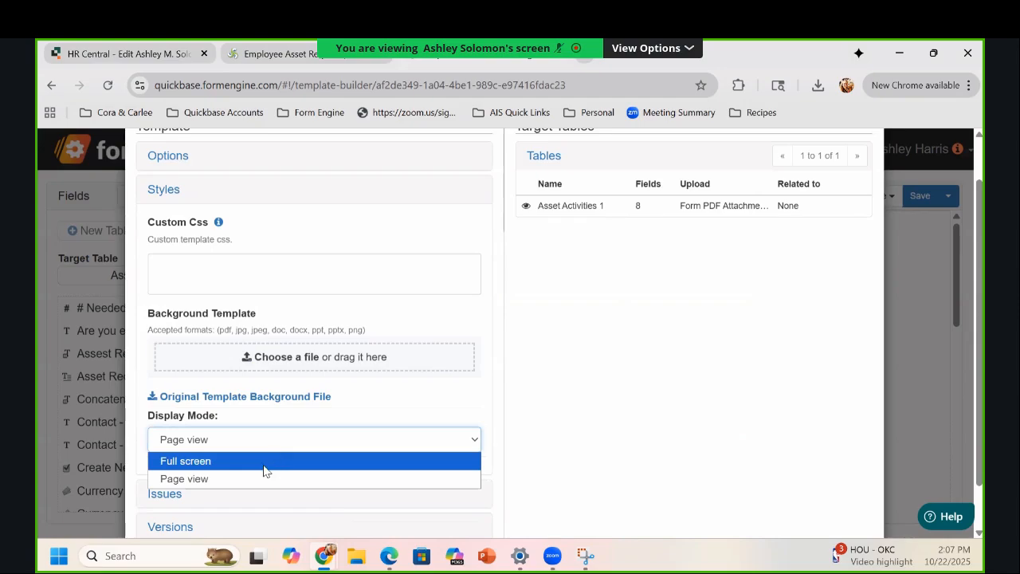
pyautogui.click(263, 466)
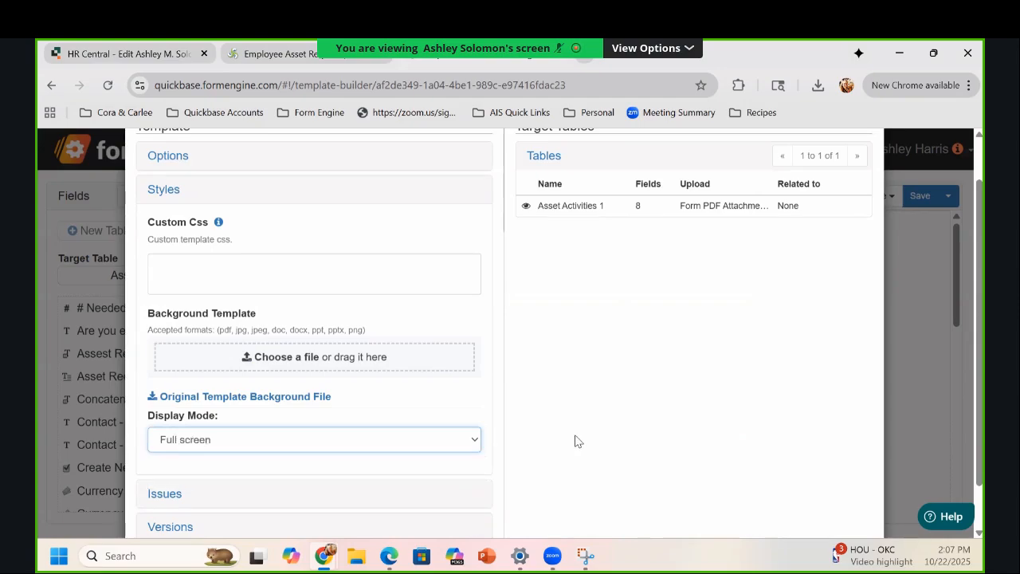
pyautogui.click(668, 411)
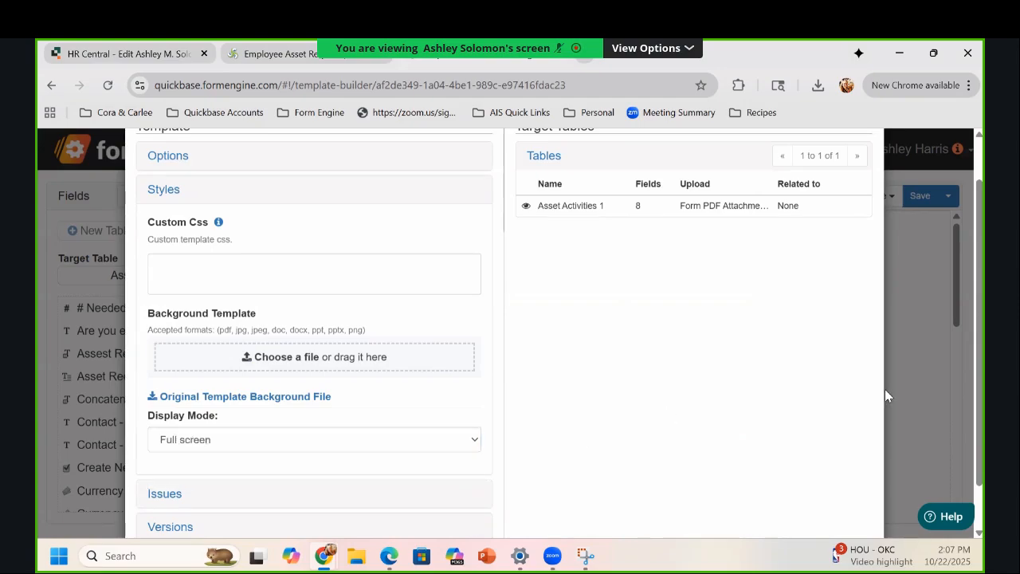
pyautogui.click(936, 383)
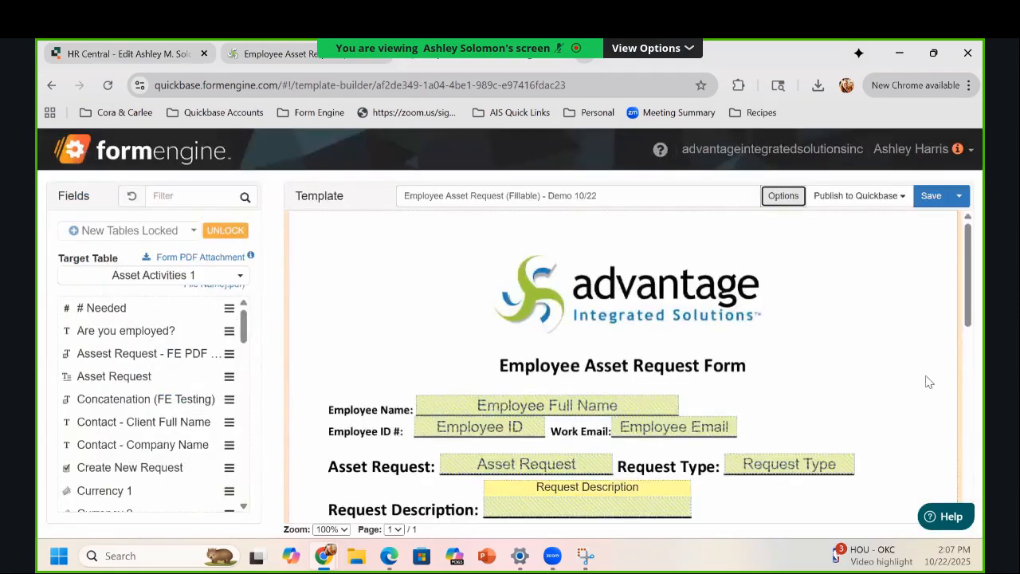
# Step: Set the display mode back to Page view and save the template
pyautogui.click(783, 196)
pyautogui.scroll(-1, 345, 454)
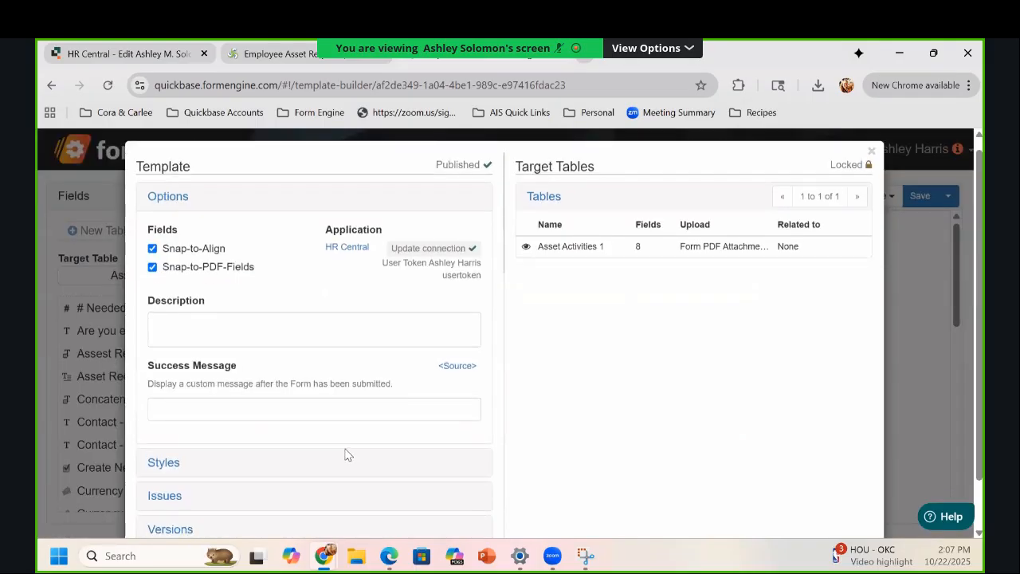
pyautogui.scroll(-1, 345, 455)
pyautogui.click(227, 408)
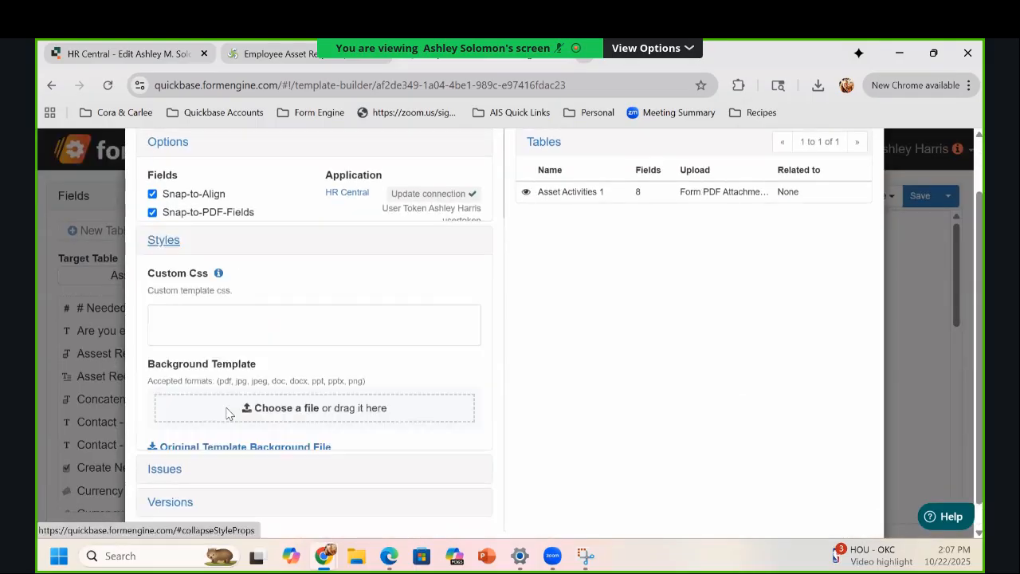
pyautogui.click(219, 426)
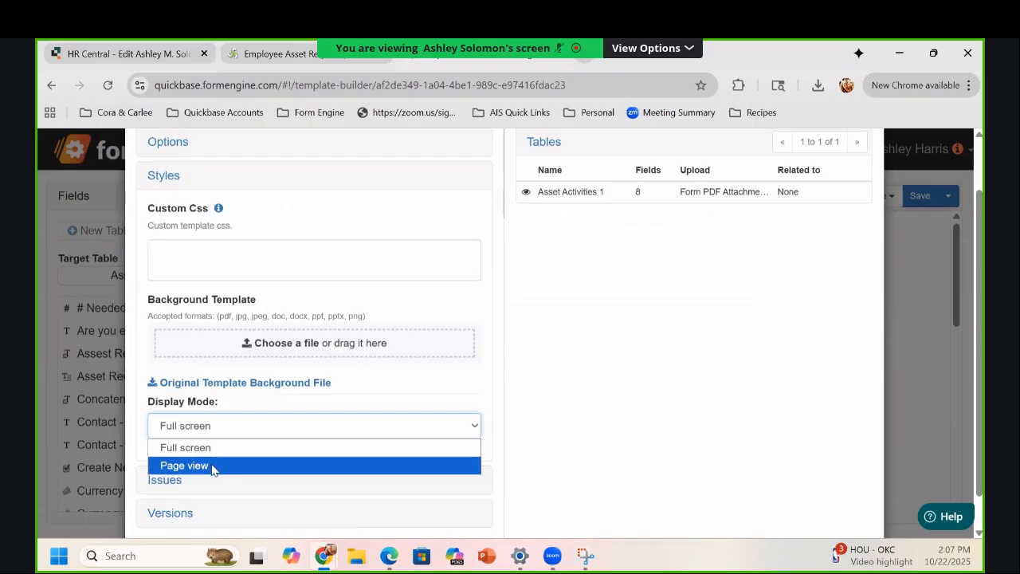
pyautogui.click(212, 466)
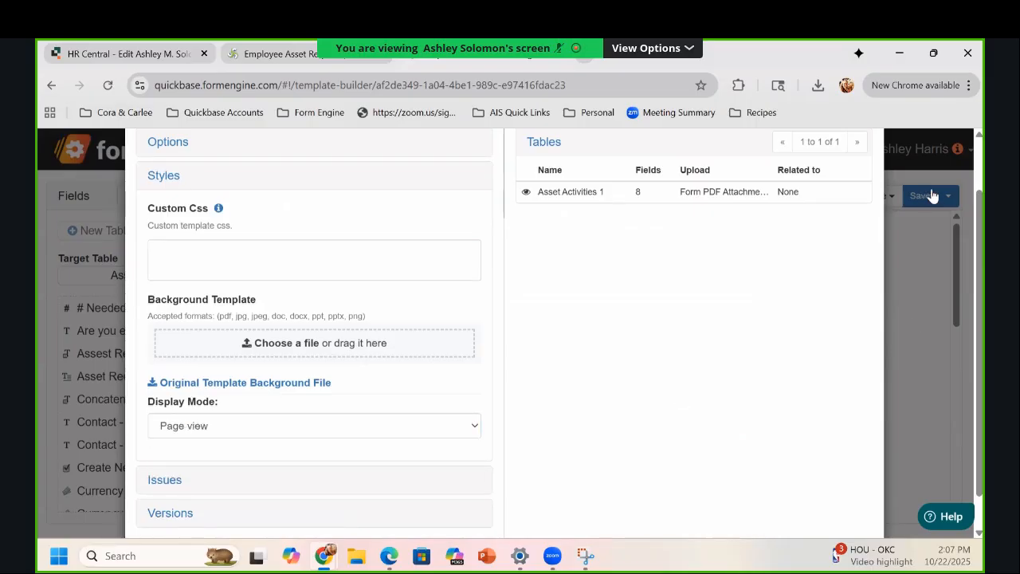
pyautogui.click(932, 196)
pyautogui.click(929, 195)
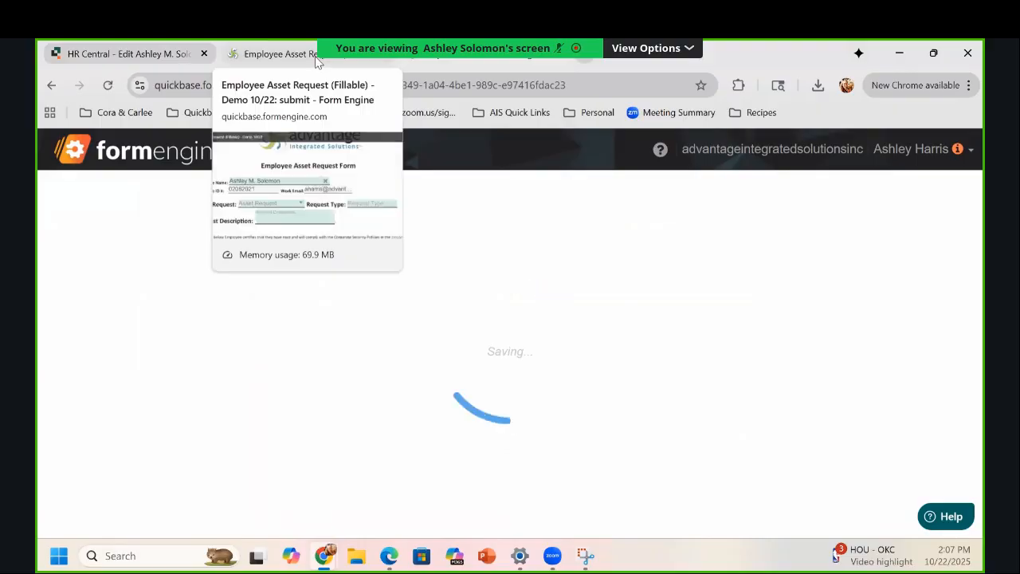
# Step: Reload the live Employee Asset Request form and check it renders as a centered page
pyautogui.click(315, 56)
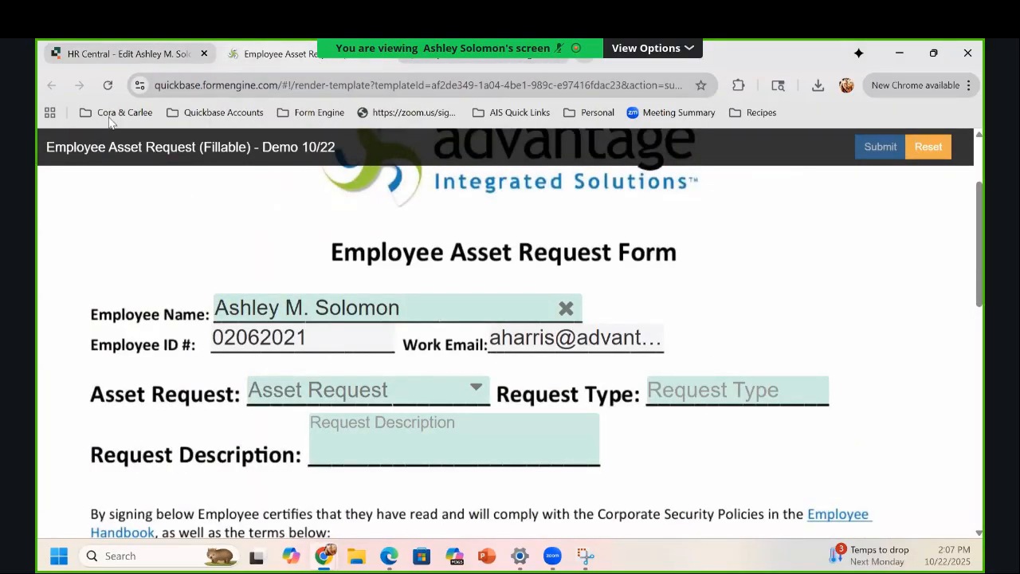
pyautogui.press('F5')
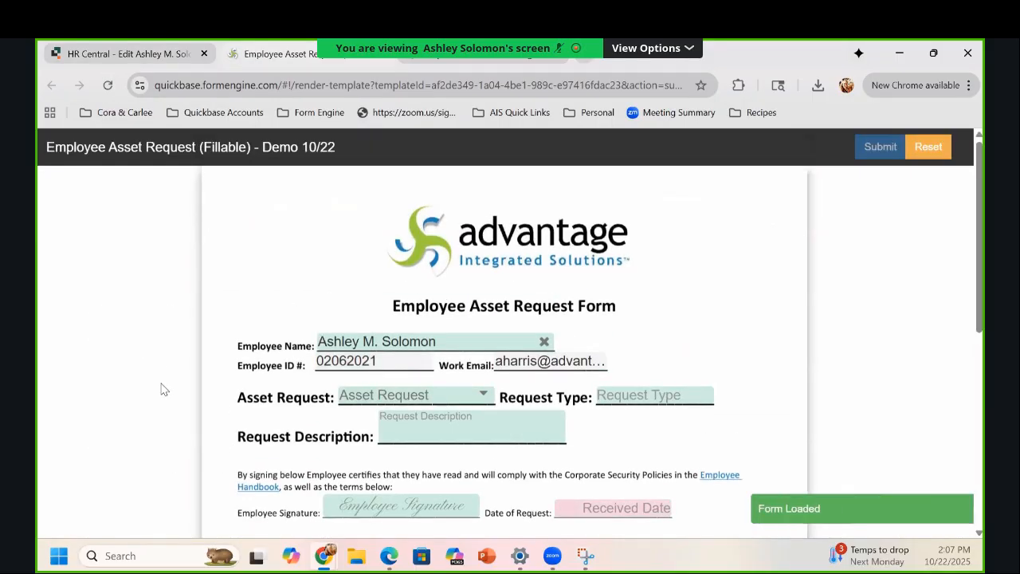
pyautogui.scroll(-2, 162, 398)
pyautogui.scroll(-8, 162, 399)
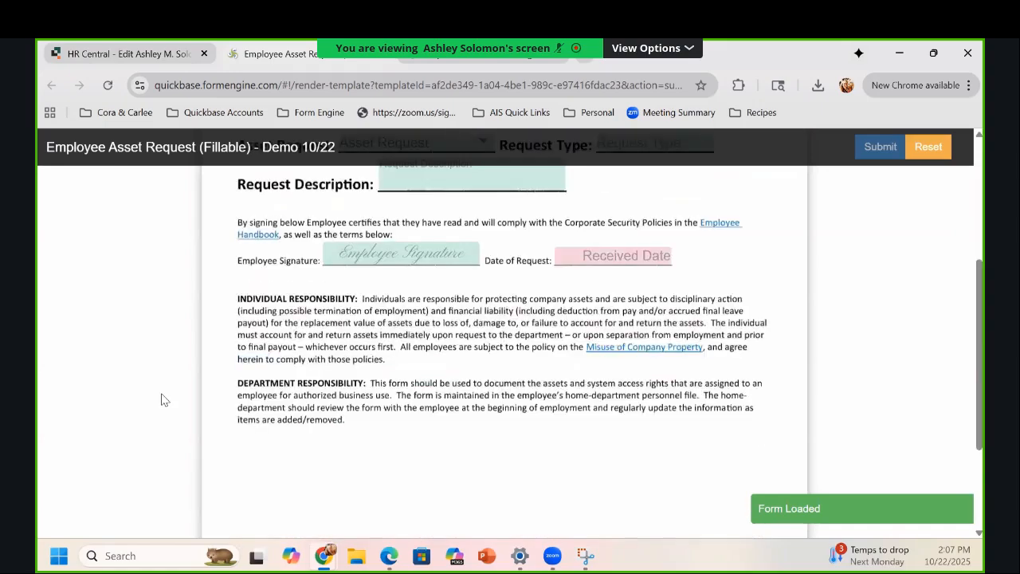
pyautogui.scroll(10, 160, 391)
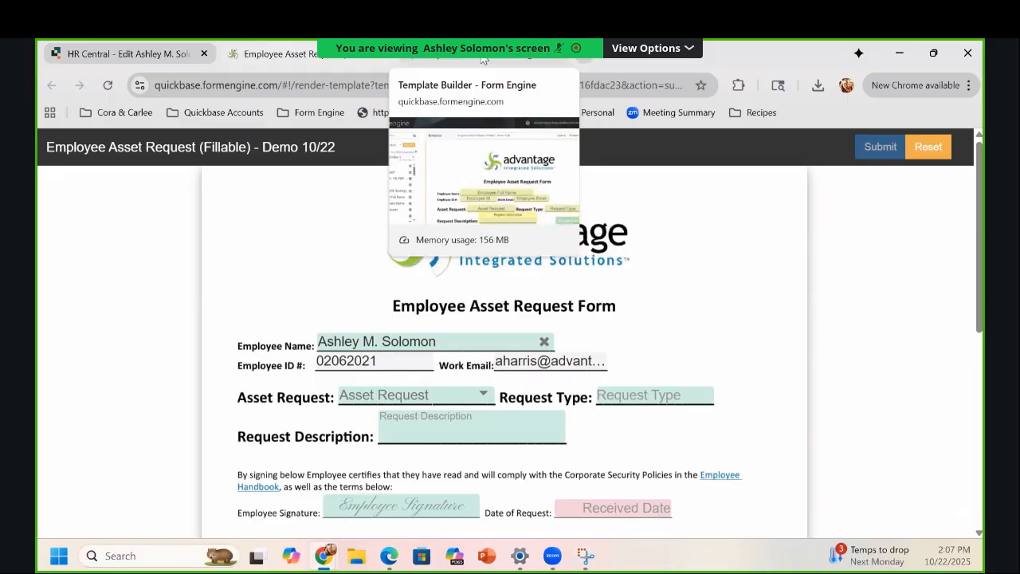
# Step: Go back to the Template Builder tab for the Employee Asset Request template
pyautogui.click(484, 60)
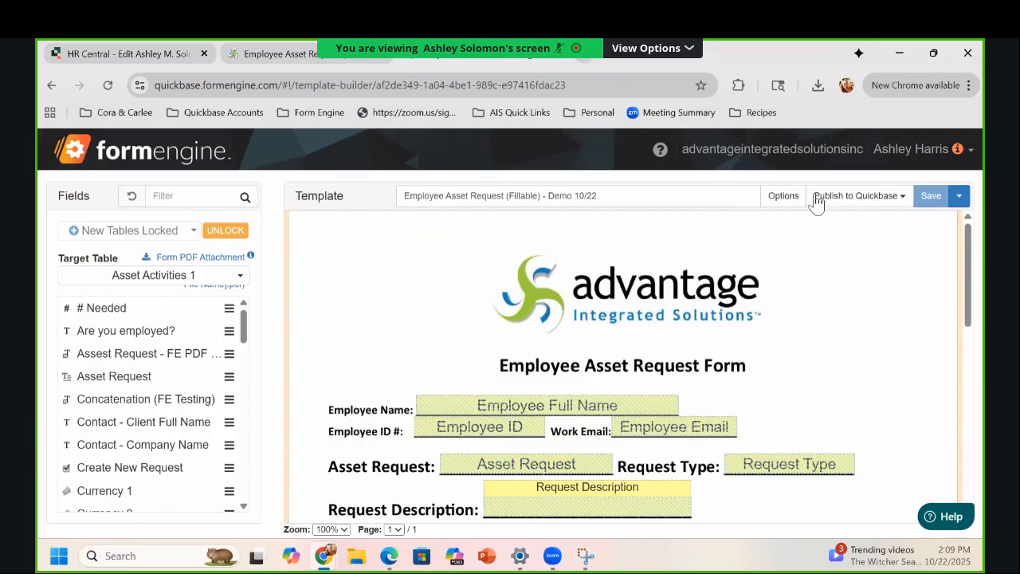
# Step: Check the template's Styles show Page view as display mode, then view version history
pyautogui.click(784, 195)
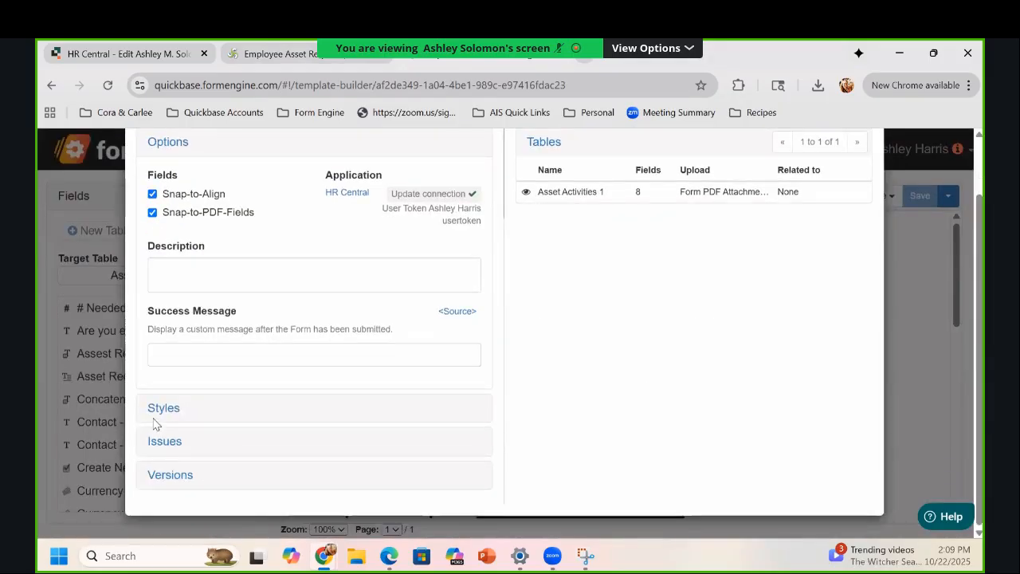
pyautogui.click(182, 430)
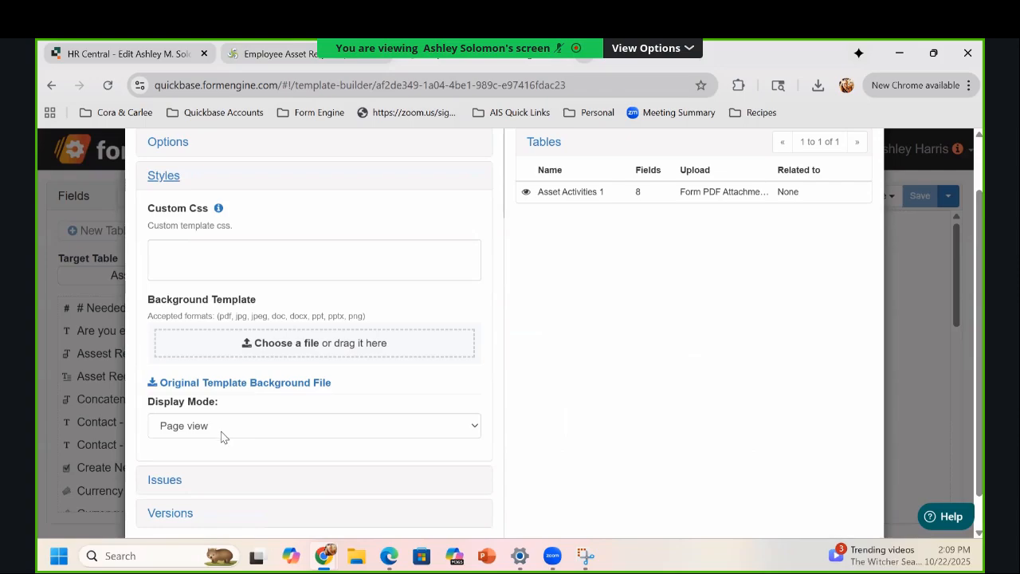
pyautogui.scroll(-2, 244, 476)
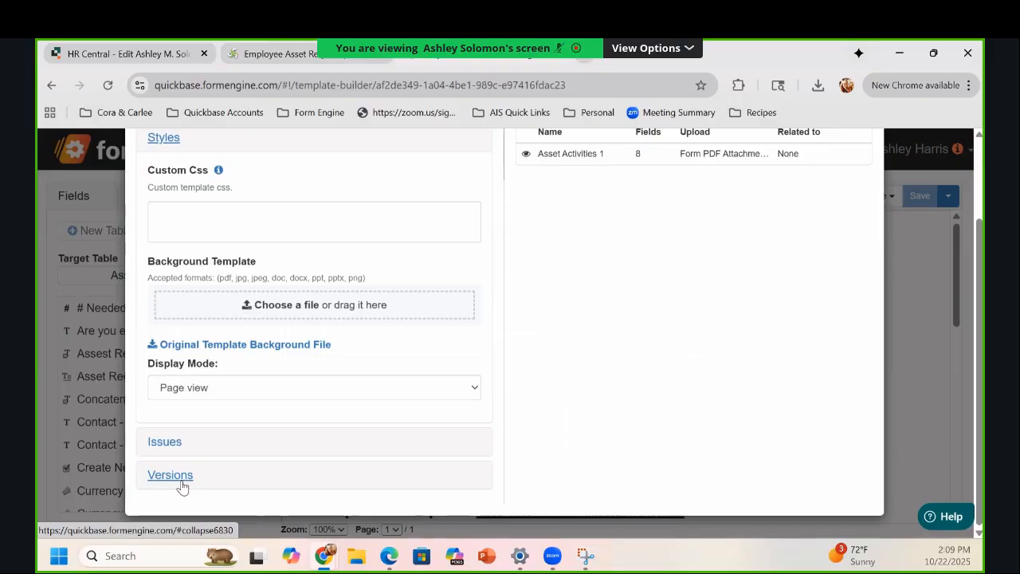
pyautogui.click(181, 483)
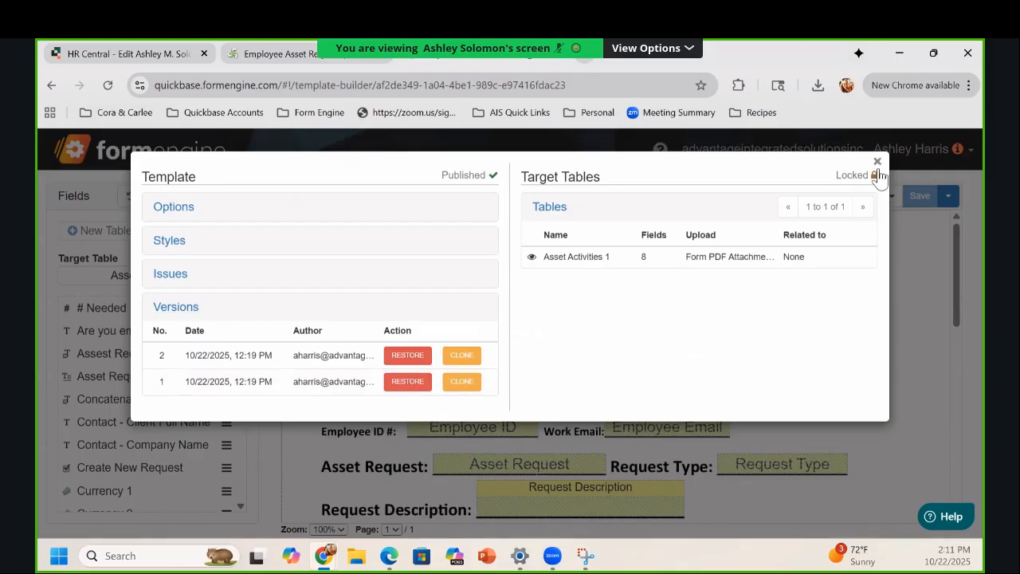
# Step: Close the options and choose Change background from the template page's right-click menu
pyautogui.press('Escape')
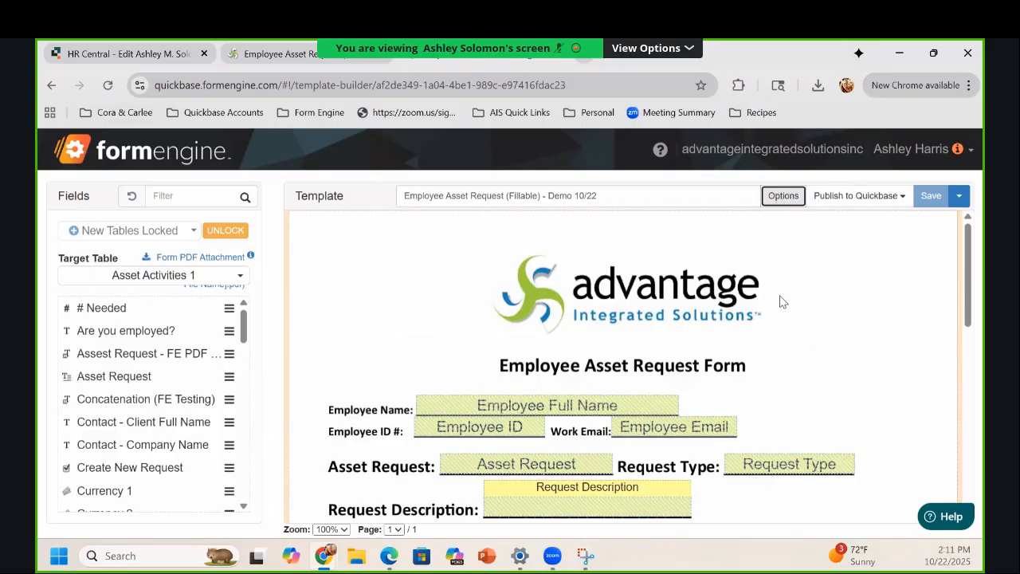
pyautogui.rightClick(772, 321)
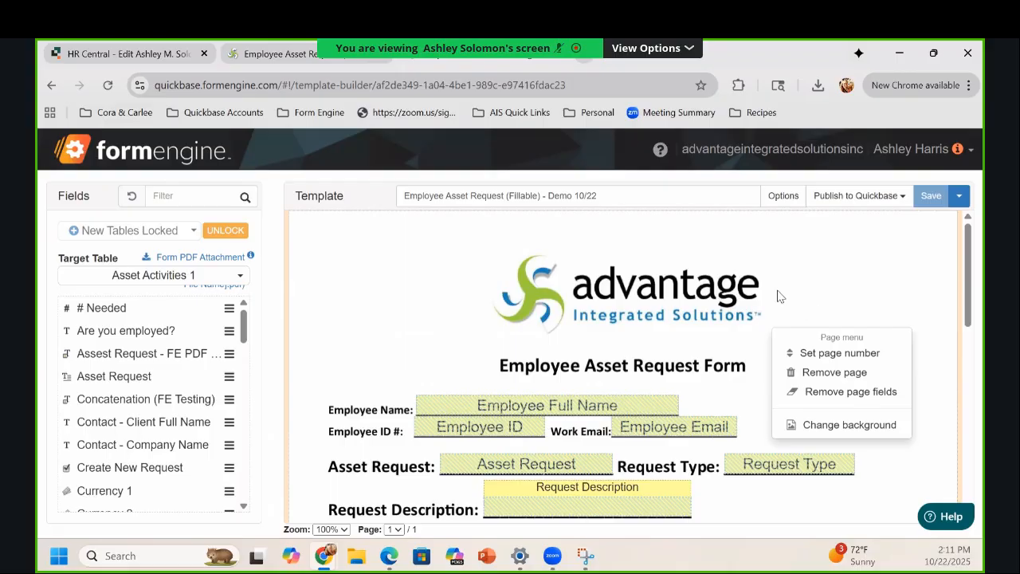
pyautogui.rightClick(799, 294)
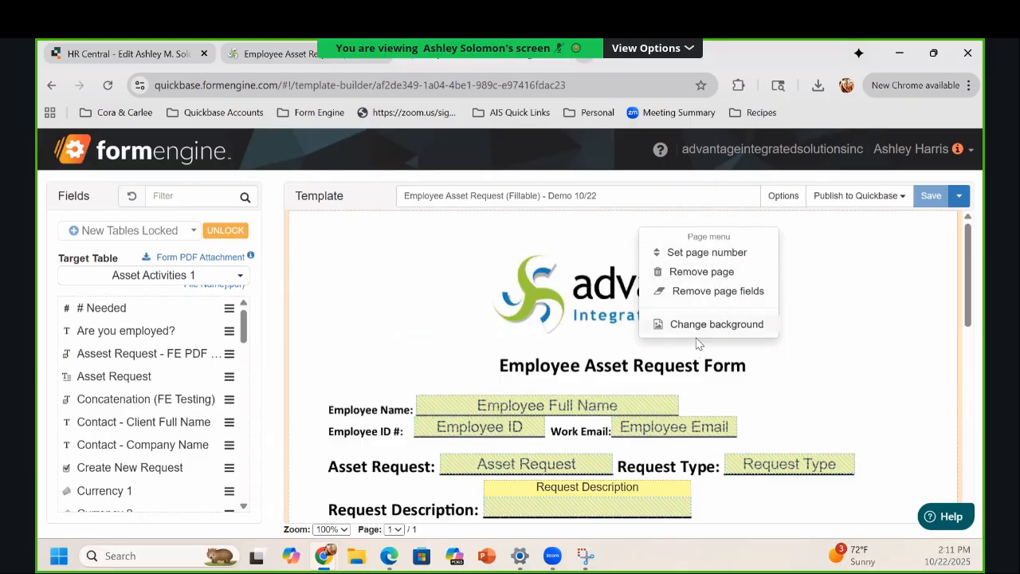
pyautogui.click(713, 324)
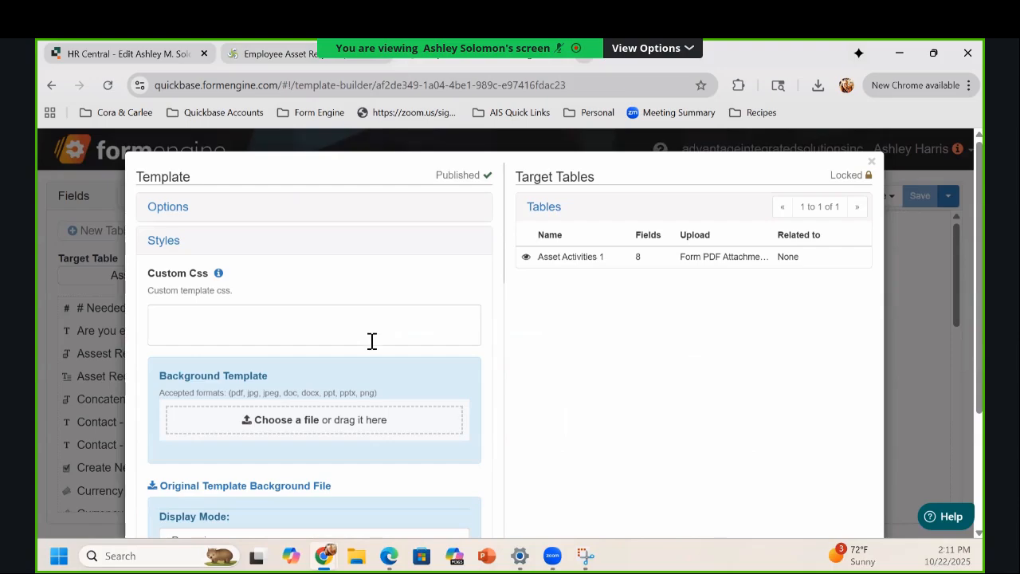
# Step: Upload 'Employee Asset Request_3 Forms Merged' PDF as the new background and confirm the page rebuild
pyautogui.scroll(-1, 335, 369)
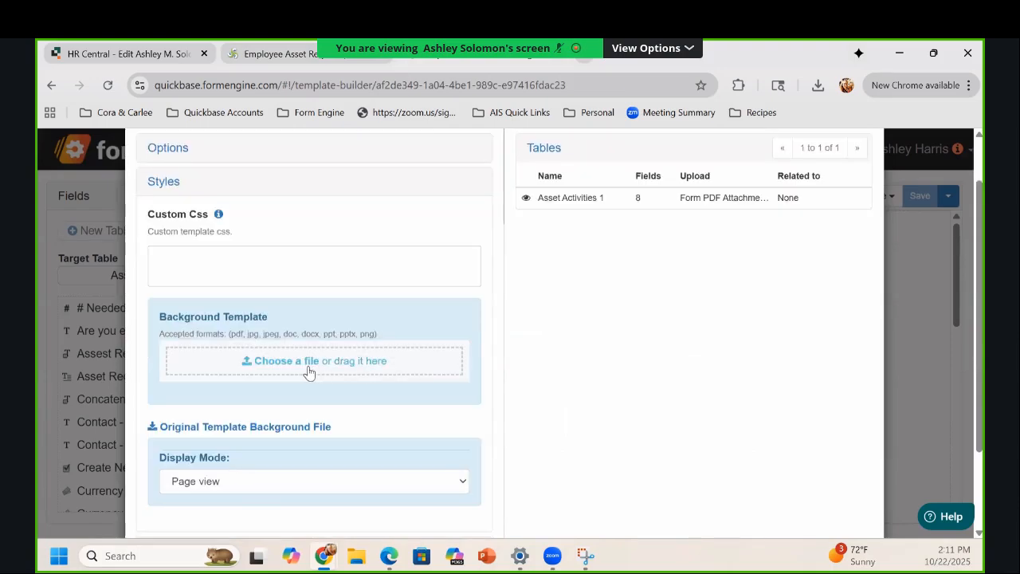
pyautogui.click(337, 362)
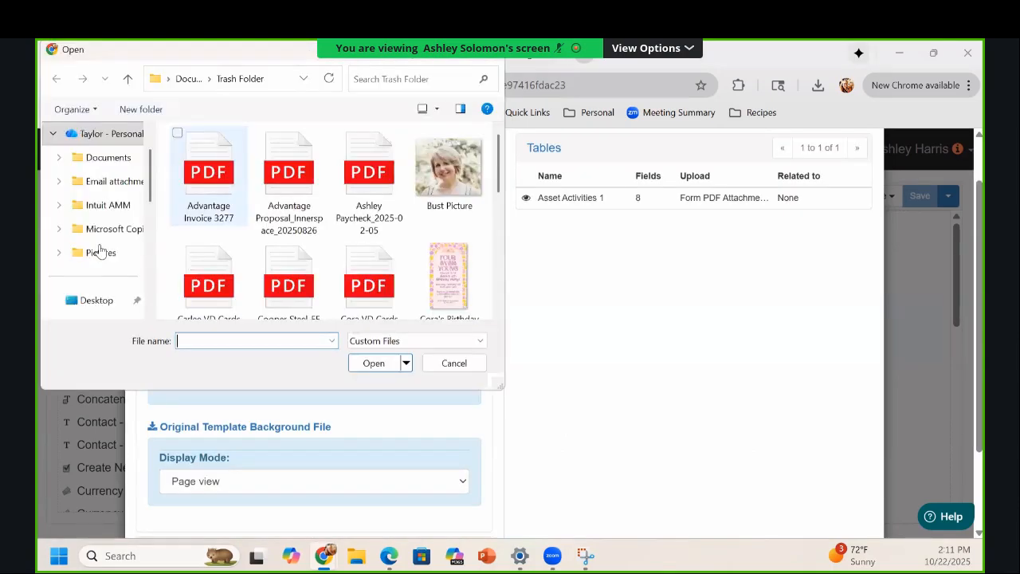
pyautogui.scroll(-1, 96, 264)
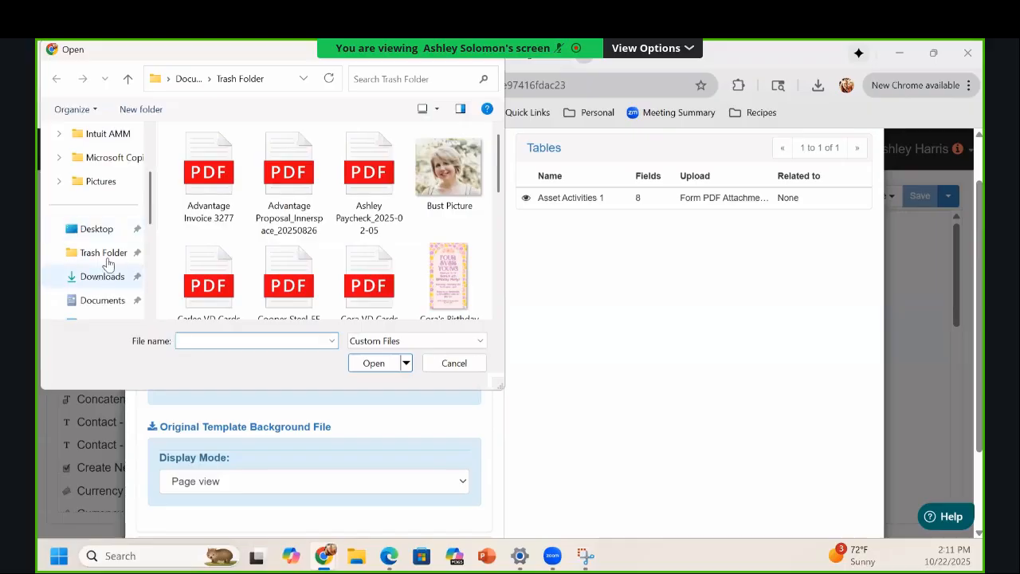
pyautogui.scroll(-1, 368, 171)
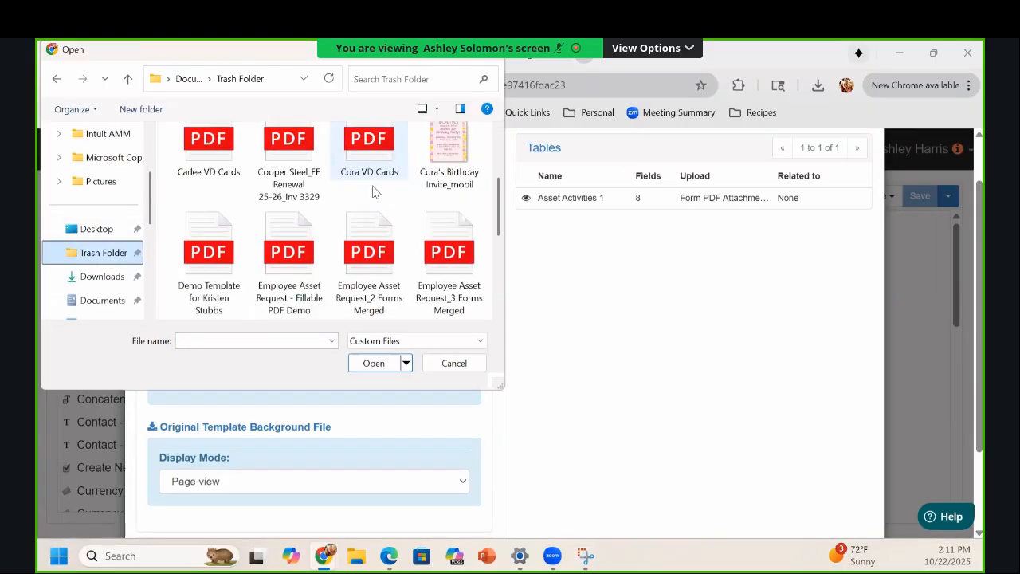
pyautogui.click(431, 302)
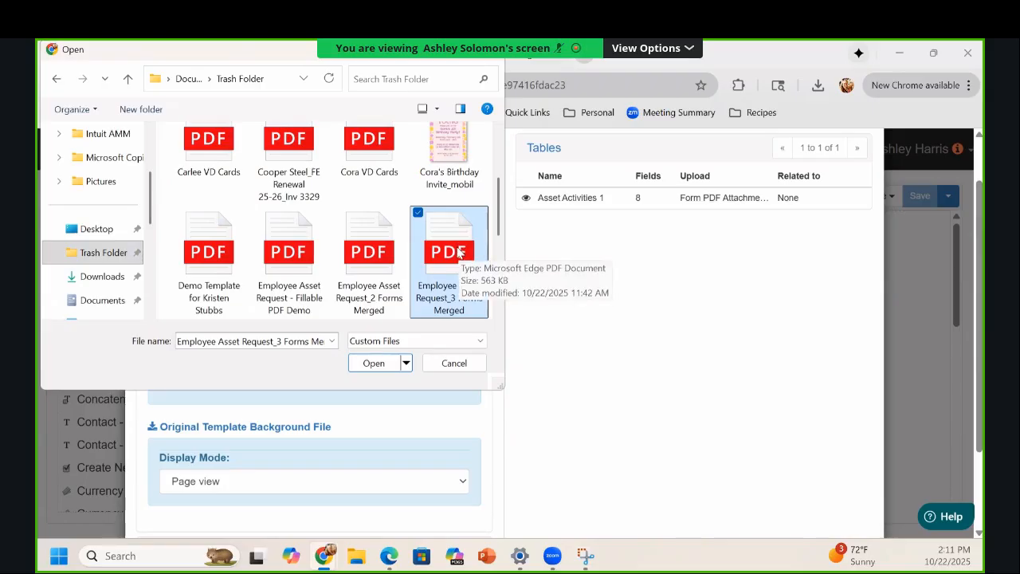
pyautogui.click(372, 361)
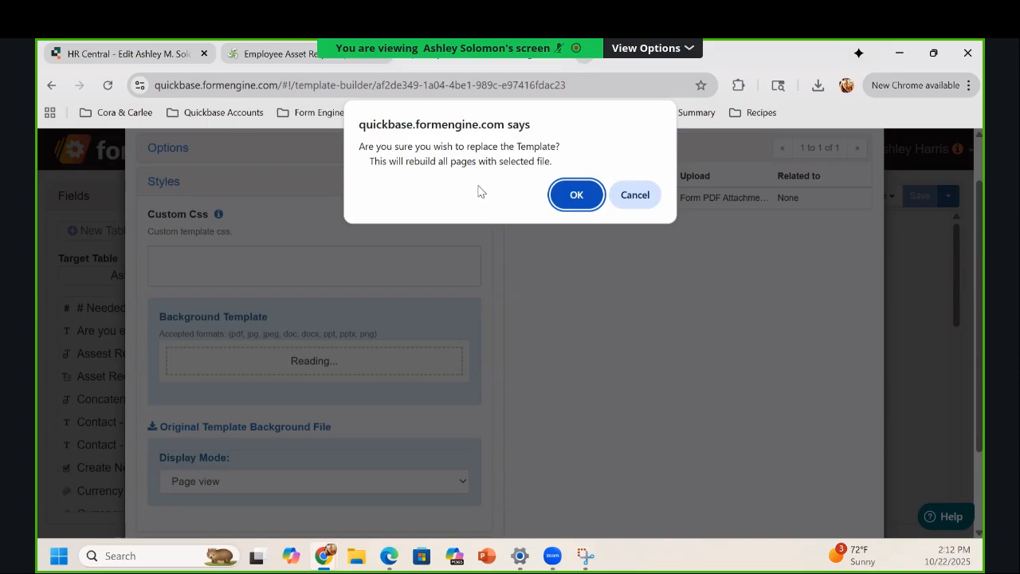
pyautogui.click(576, 196)
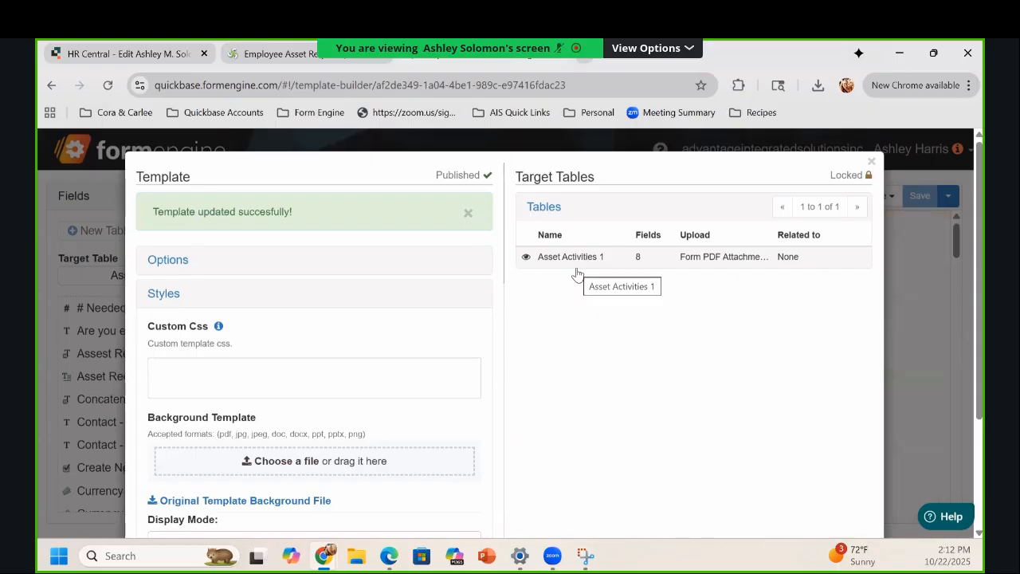
# Step: Close the template options and review the asset request, Direct Deposit and 2025 W-4 pages
pyautogui.click(916, 279)
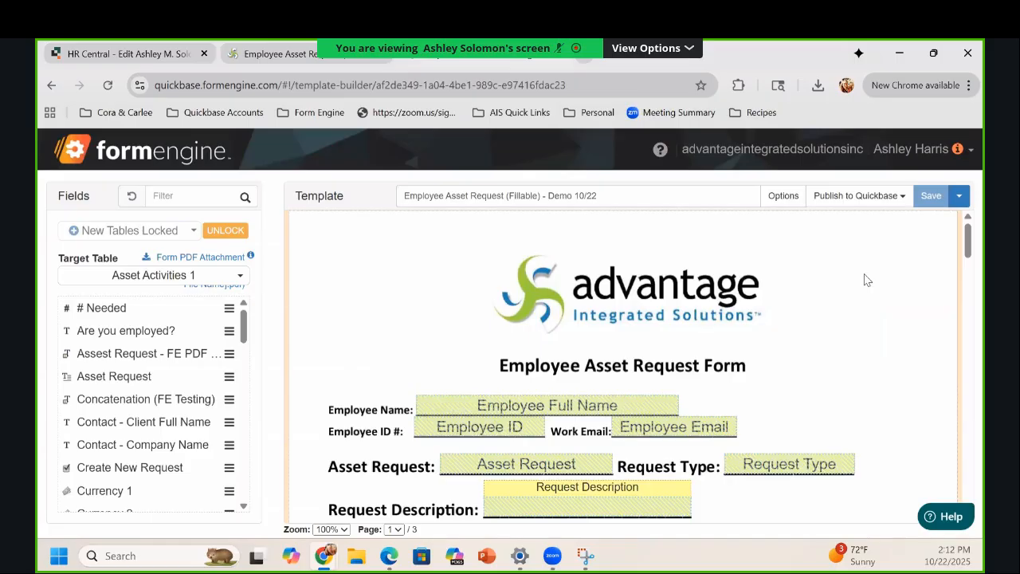
pyautogui.scroll(-2, 867, 280)
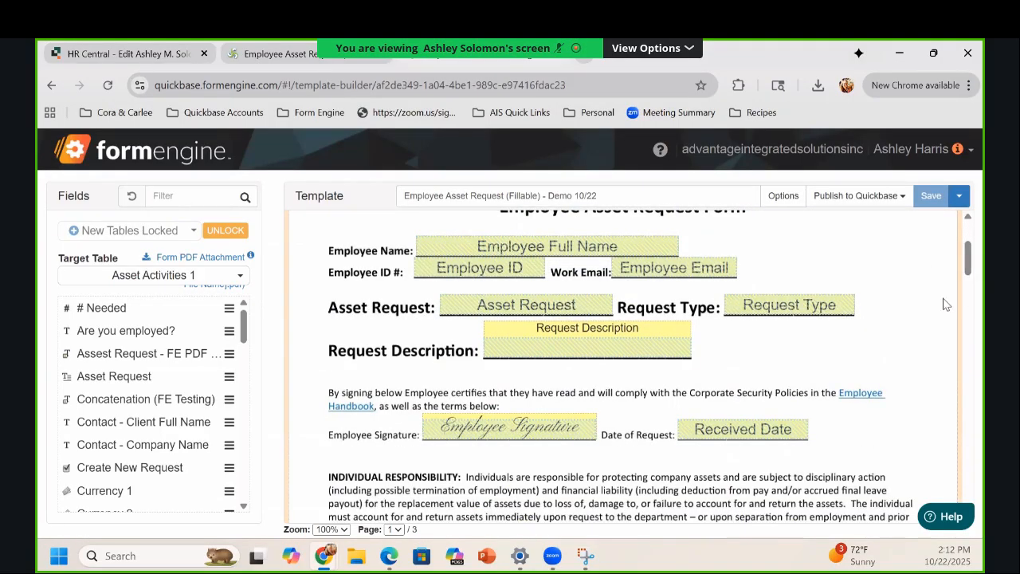
pyautogui.scroll(-10, 925, 307)
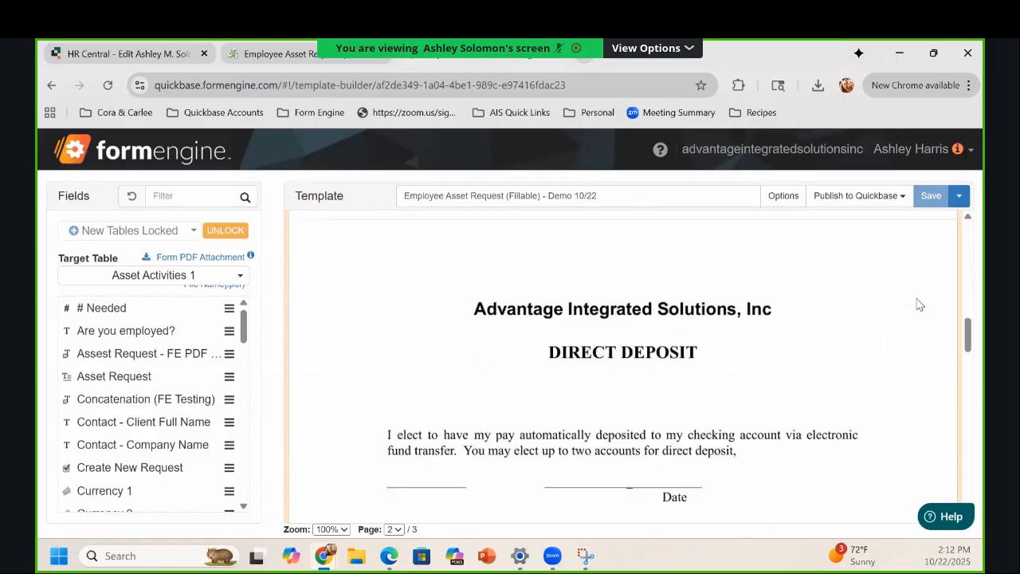
pyautogui.scroll(-6, 916, 305)
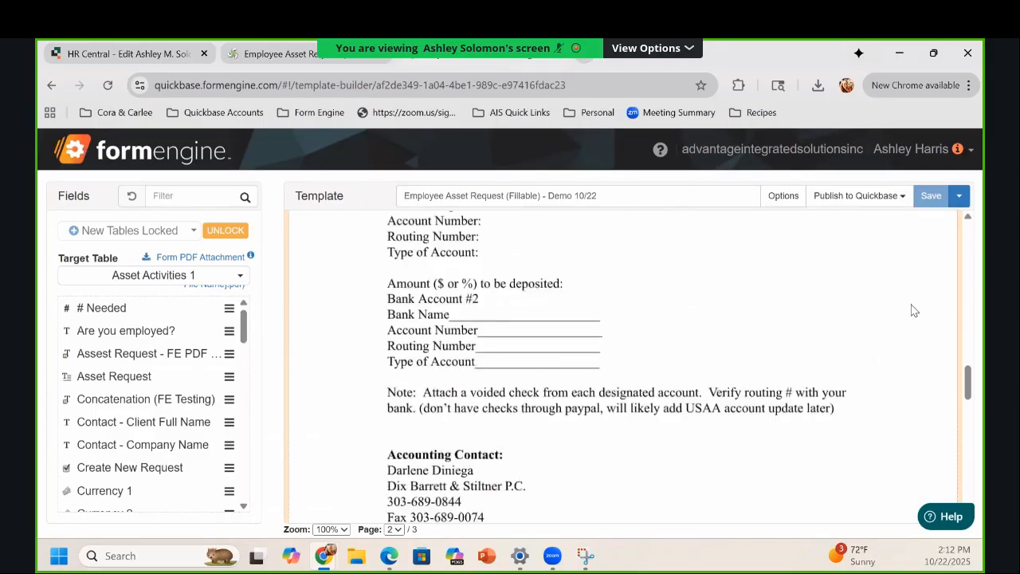
pyautogui.scroll(-4, 908, 307)
pyautogui.scroll(2, 904, 309)
pyautogui.scroll(-1, 900, 311)
pyautogui.scroll(-2, 900, 311)
pyautogui.scroll(8, 897, 309)
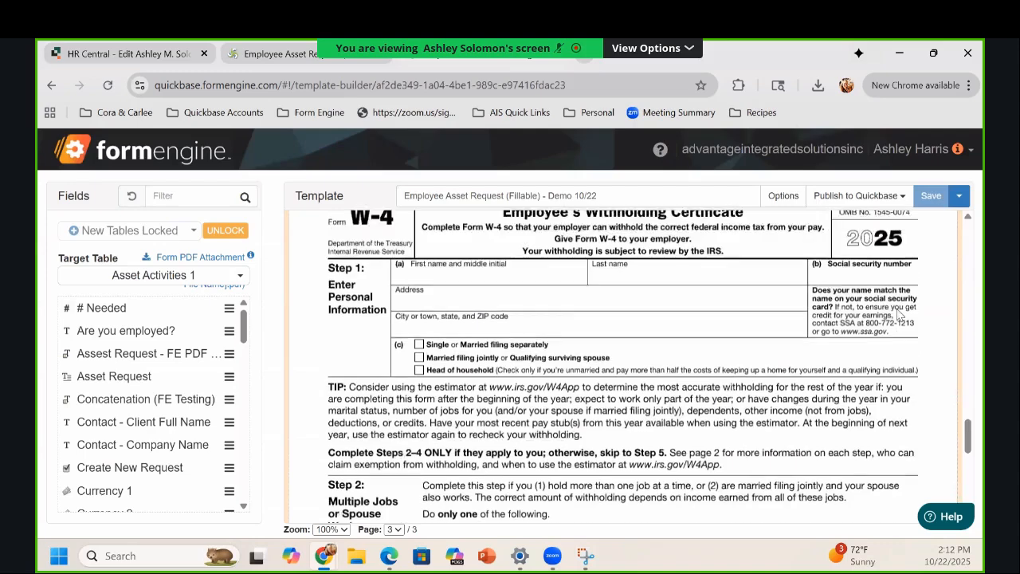
pyautogui.scroll(5, 895, 307)
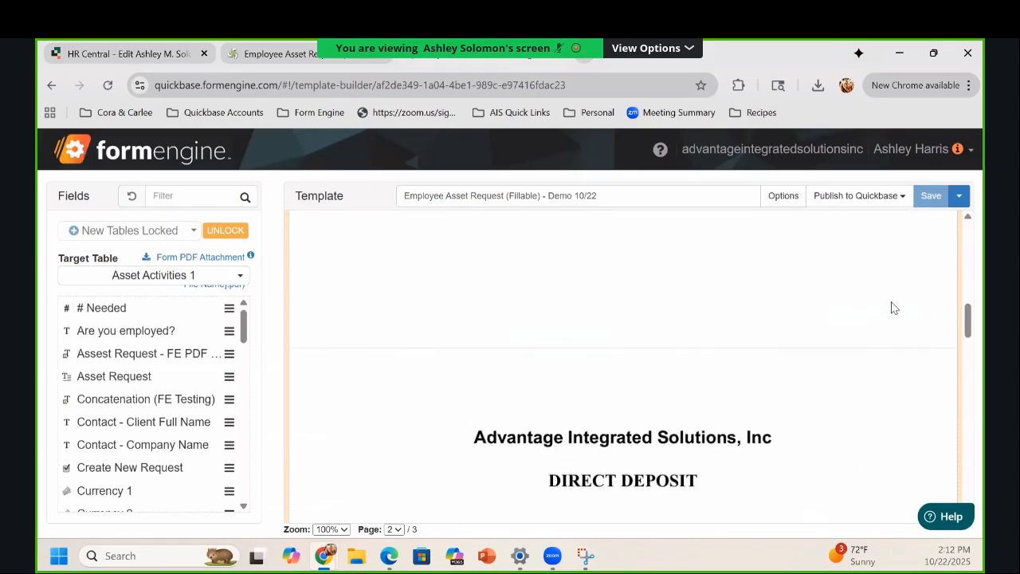
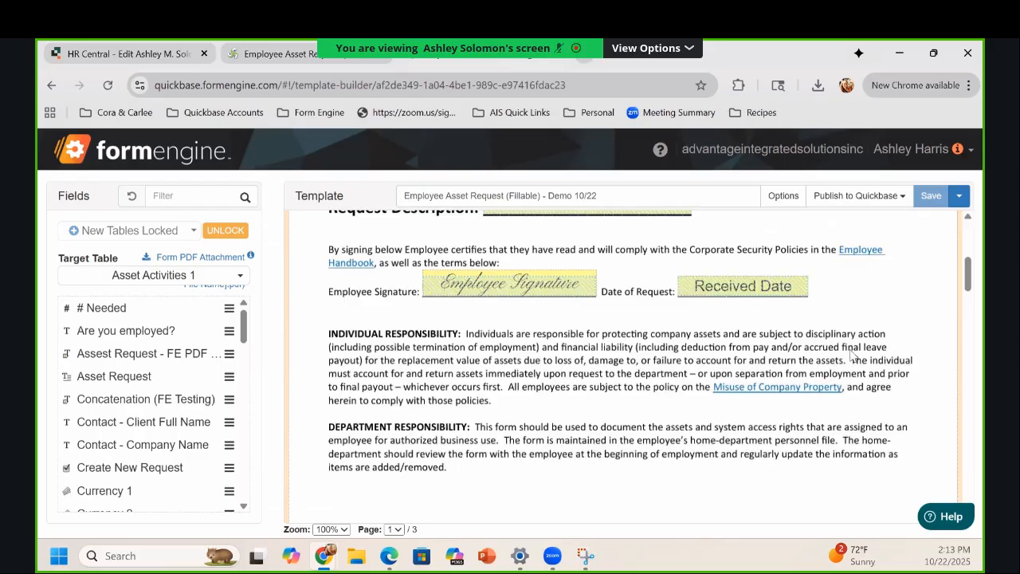
# Step: Scroll through page 1 to review the Employee Asset Request Form background and its placed fields
pyautogui.scroll(4, 842, 356)
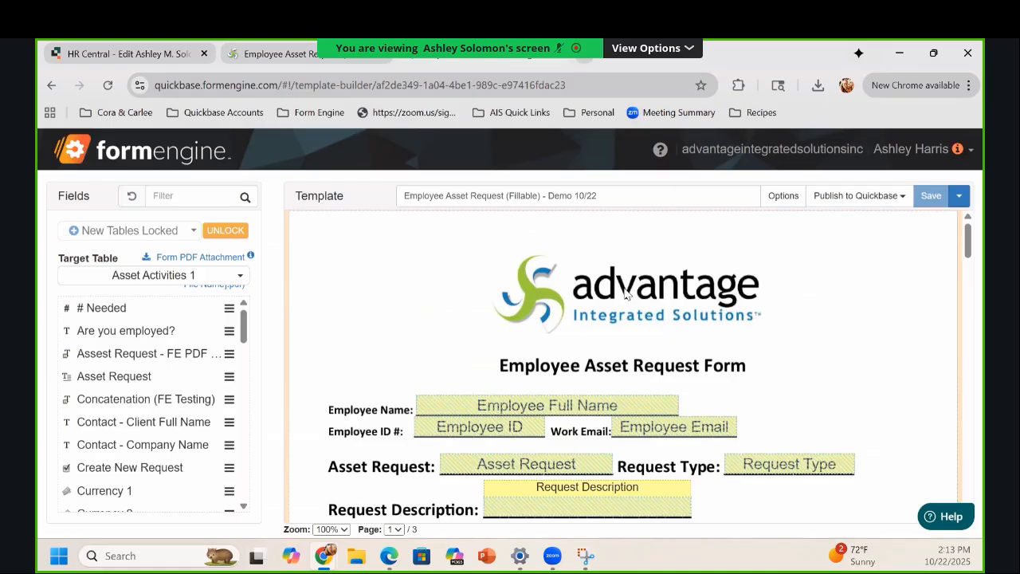
pyautogui.scroll(-1, 625, 303)
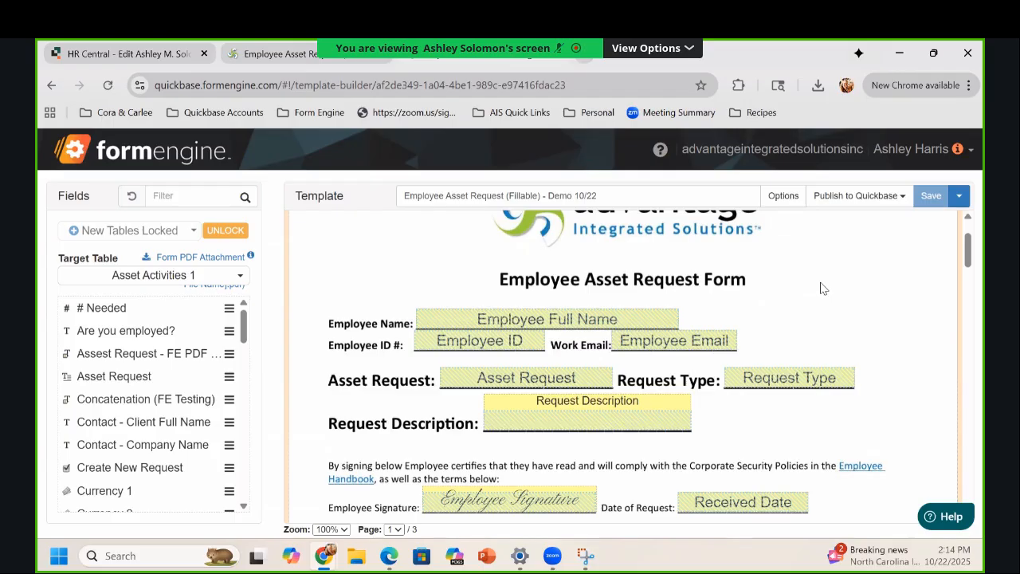
pyautogui.scroll(-1, 822, 288)
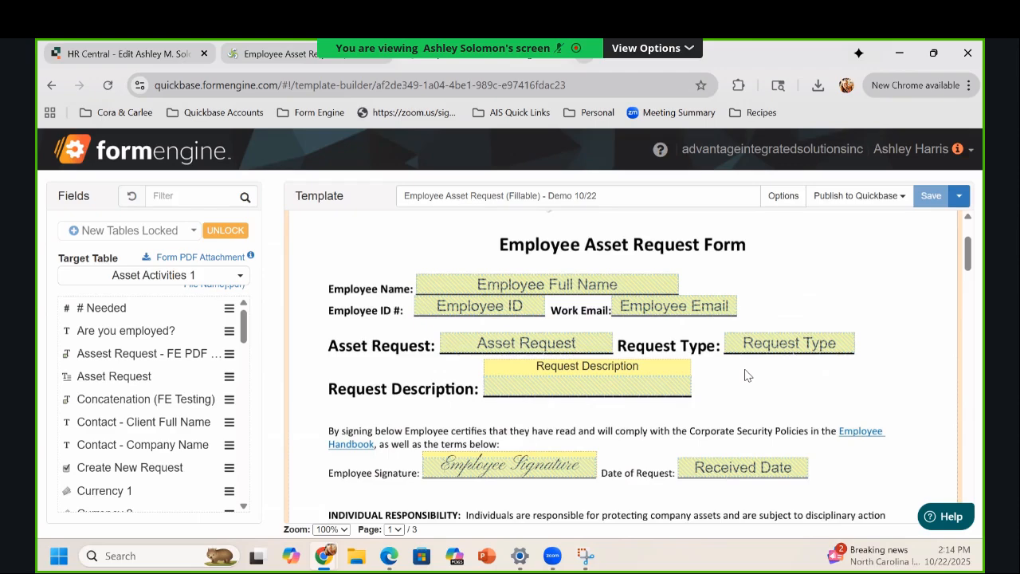
pyautogui.scroll(-3, 859, 292)
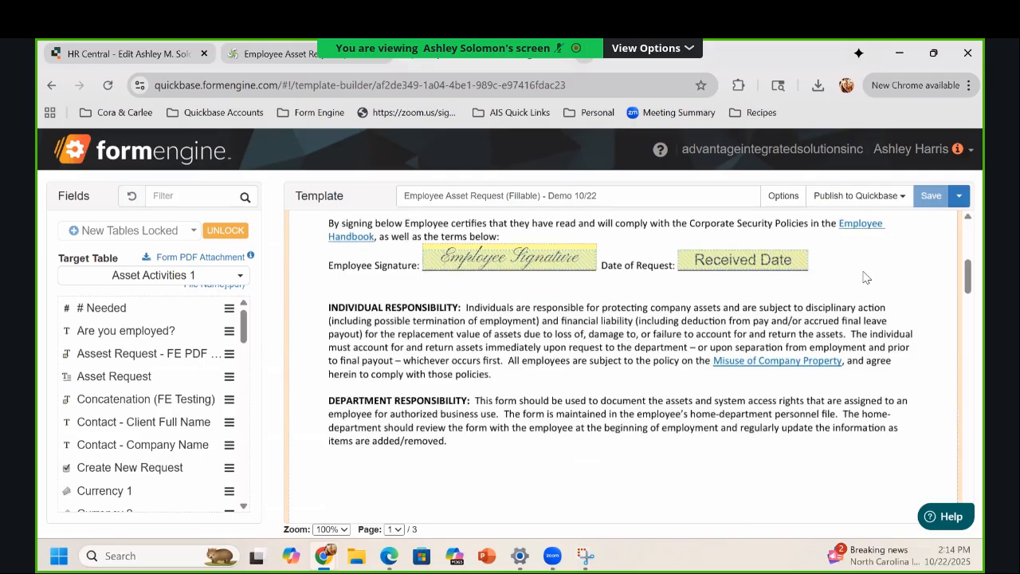
# Step: Move the Direct Deposit page up from page 2 so it comes before the asset request page
pyautogui.rightClick(864, 281)
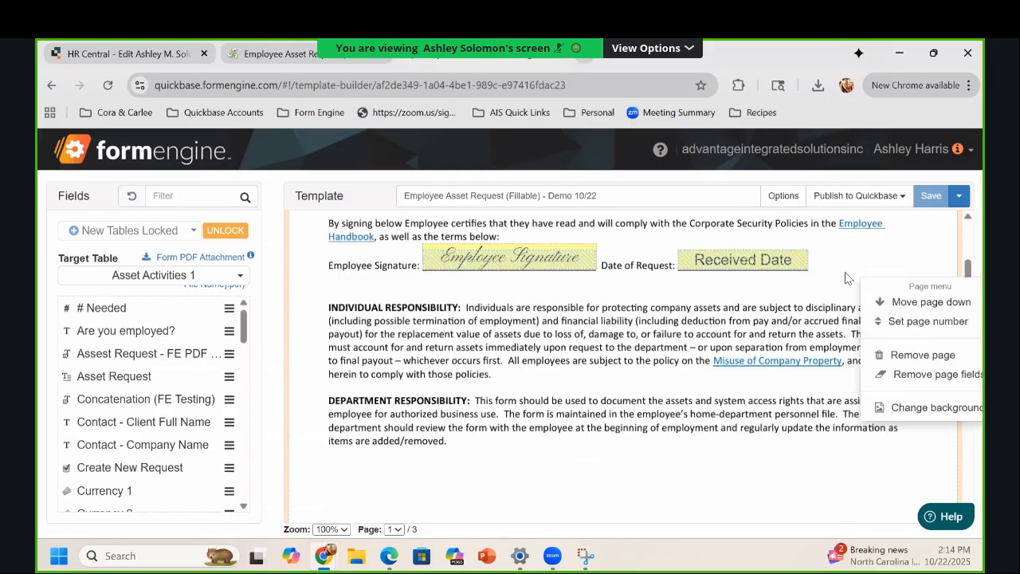
pyautogui.rightClick(829, 264)
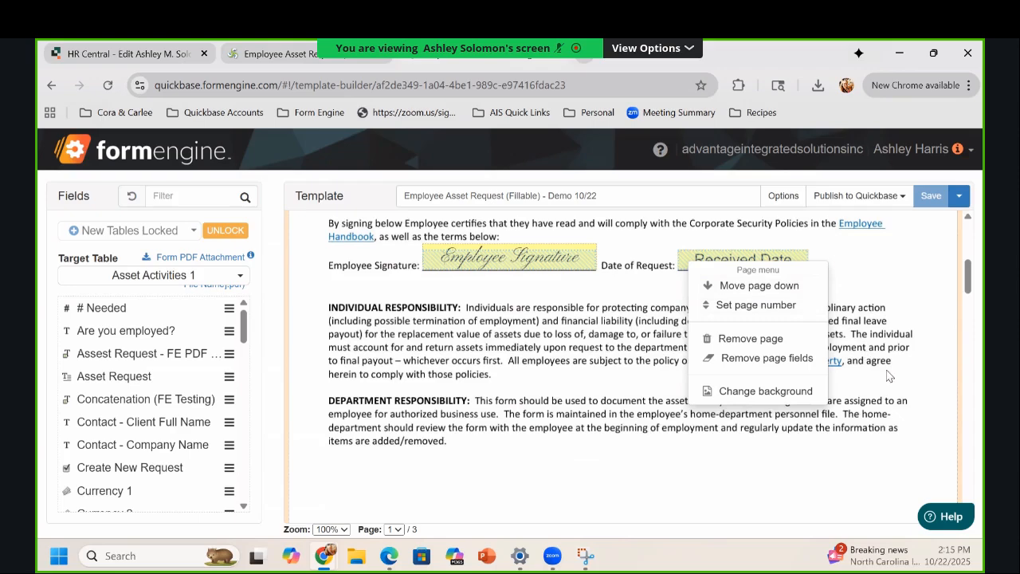
pyautogui.click(920, 394)
pyautogui.scroll(-5, 877, 367)
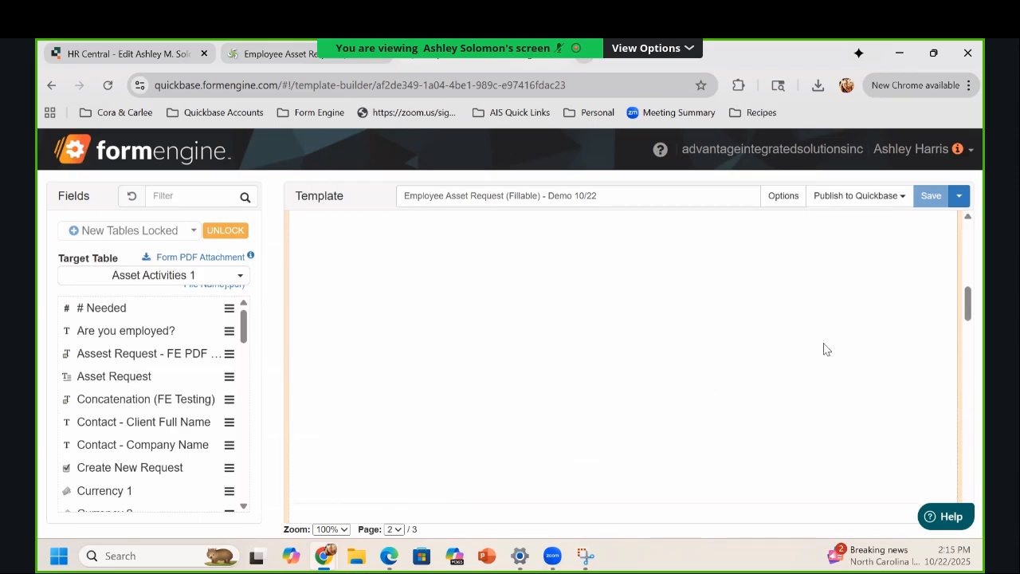
pyautogui.scroll(-5, 824, 355)
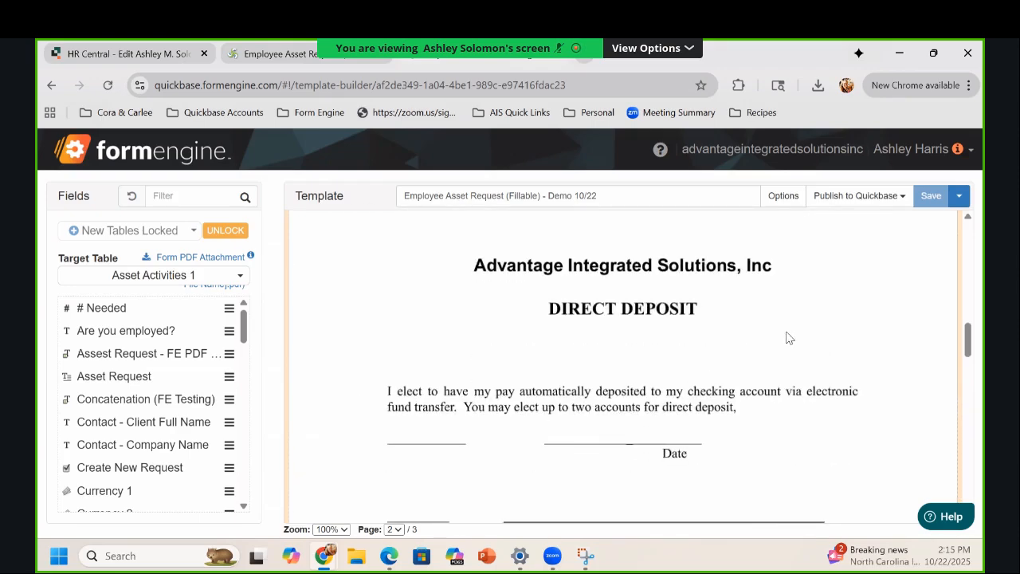
pyautogui.rightClick(785, 338)
pyautogui.scroll(-1, 817, 355)
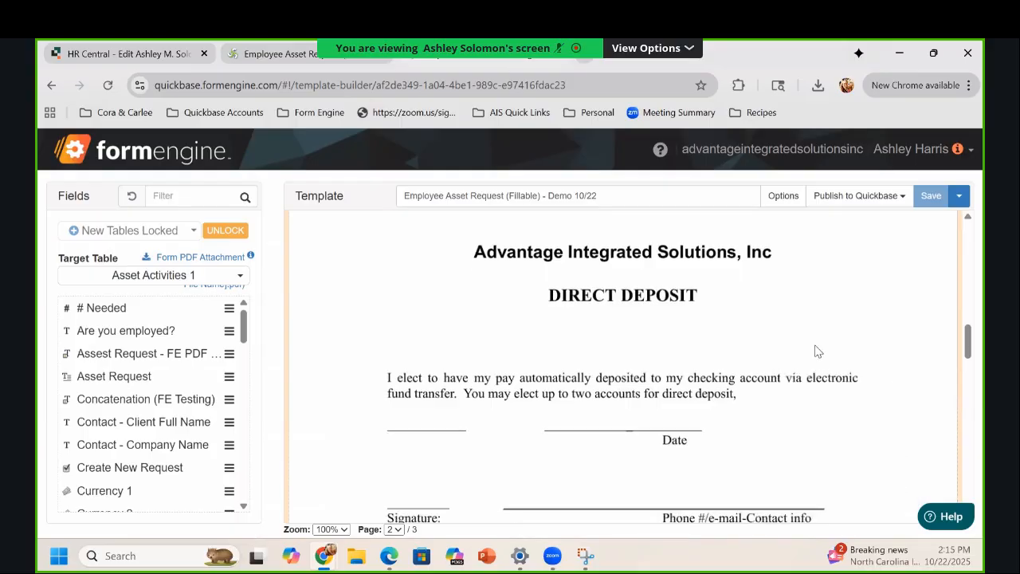
pyautogui.rightClick(800, 335)
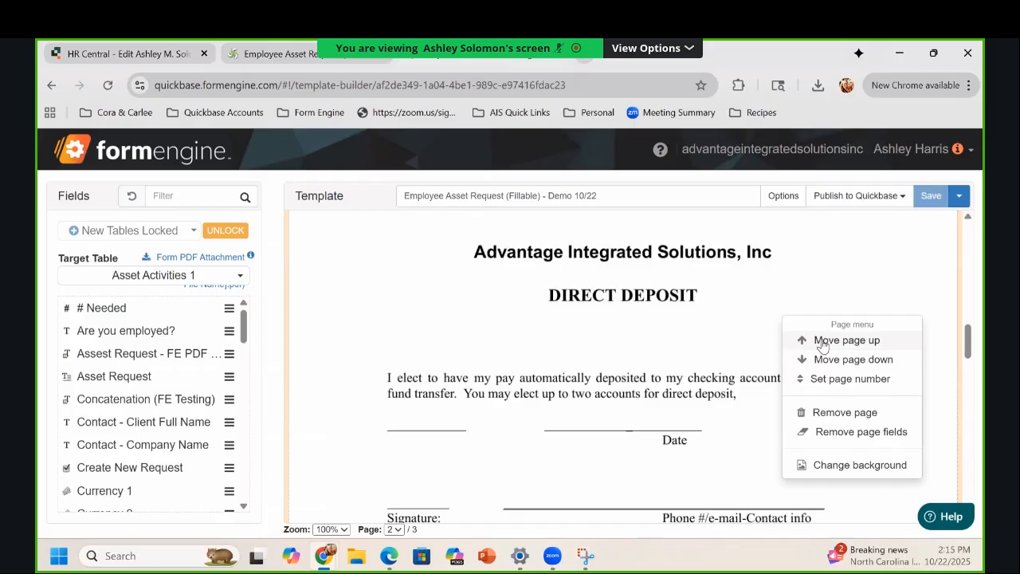
pyautogui.click(822, 341)
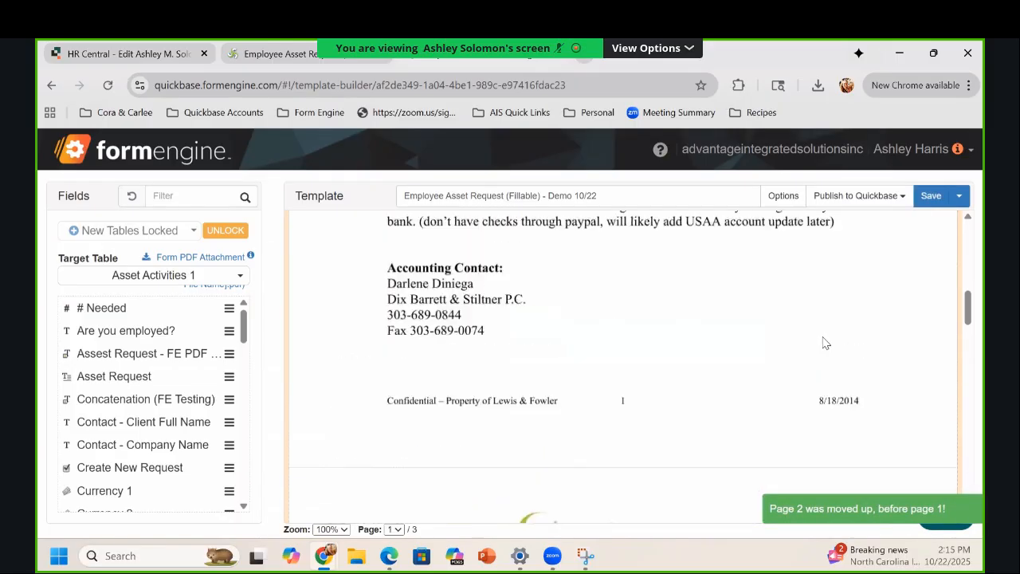
pyautogui.scroll(3, 823, 337)
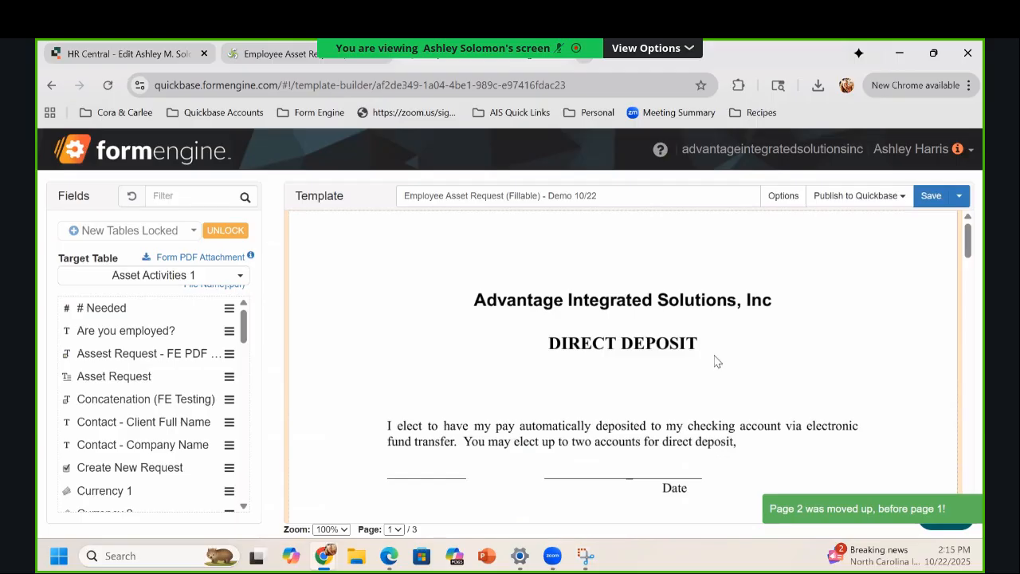
# Step: Swap the Direct Deposit page with page 3 using Set page number 3 with Swap pages ticked
pyautogui.scroll(-1, 807, 358)
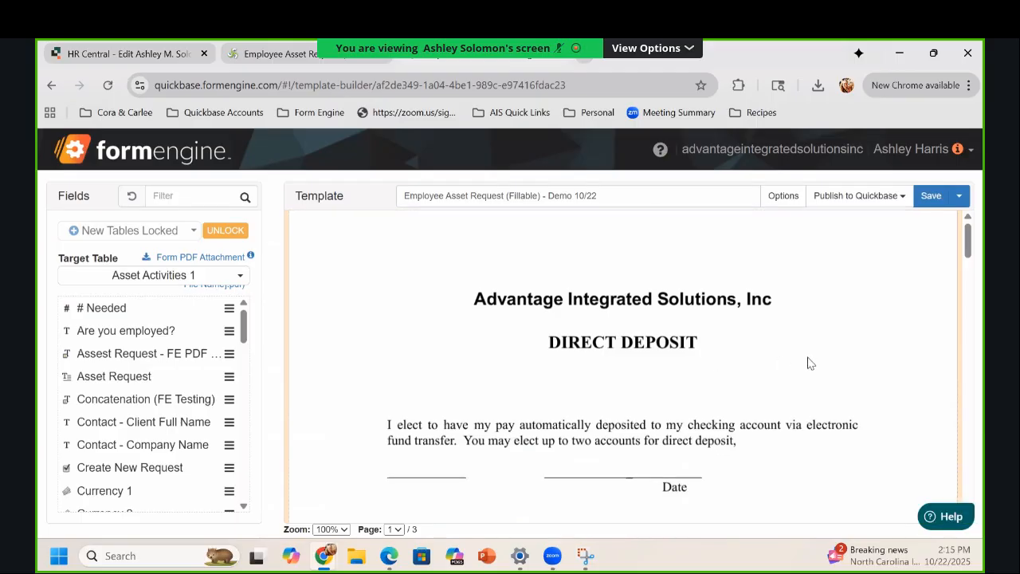
pyautogui.rightClick(812, 277)
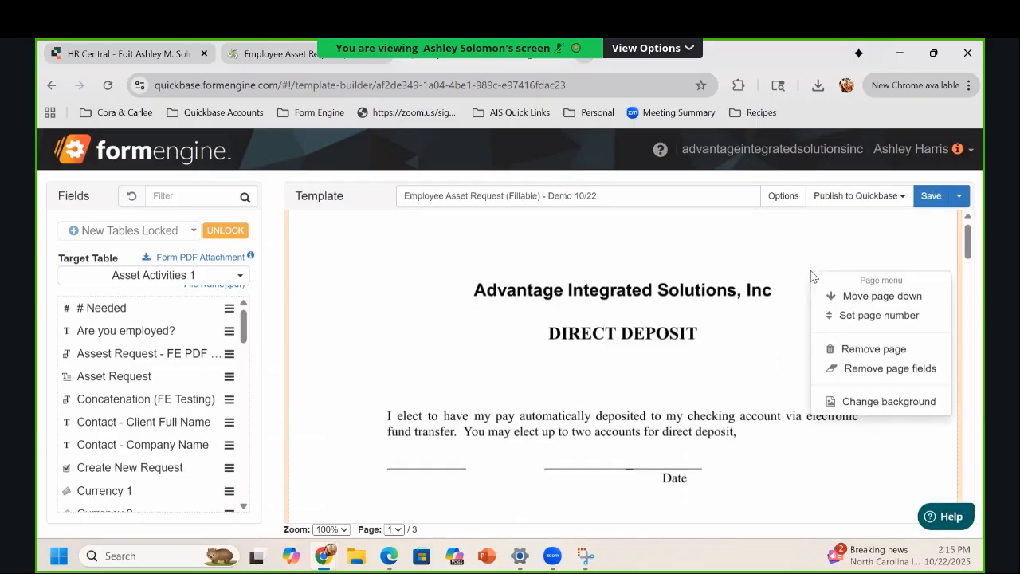
pyautogui.click(876, 325)
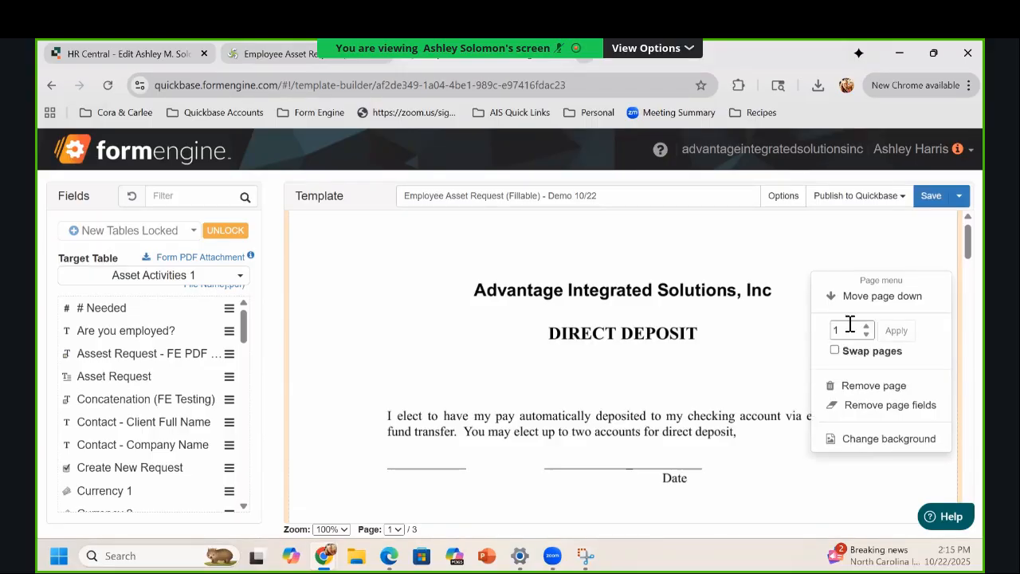
pyautogui.moveTo(845, 332); pyautogui.dragTo(831, 337)
pyautogui.write('3')
pyautogui.click(834, 351)
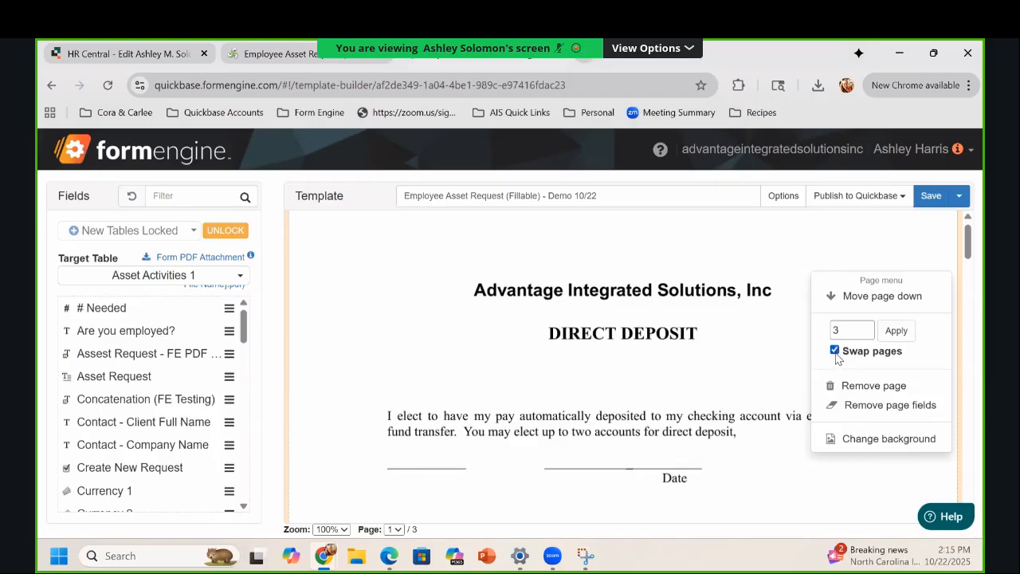
pyautogui.click(895, 331)
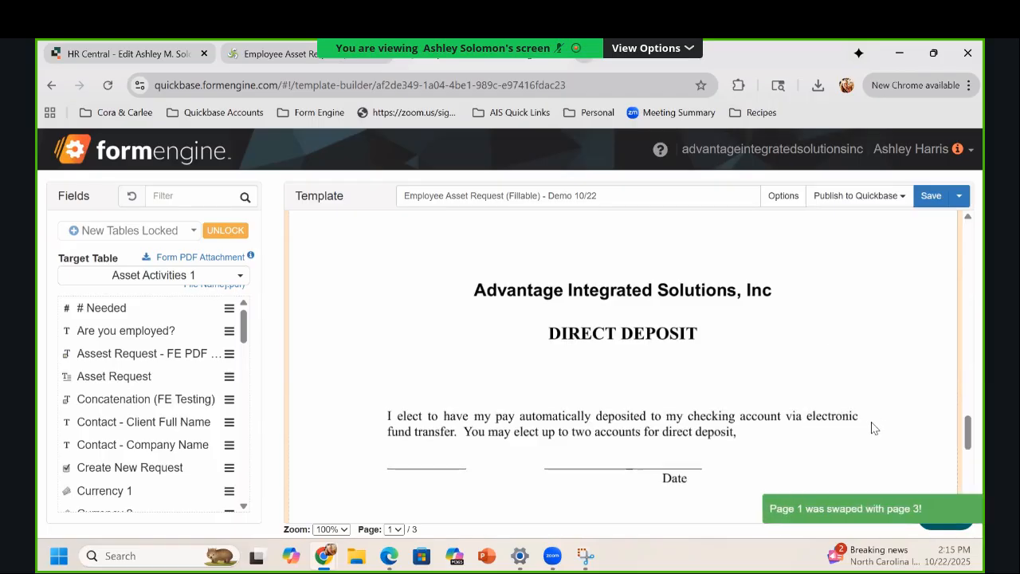
pyautogui.scroll(-1, 866, 423)
pyautogui.scroll(3, 861, 419)
pyautogui.scroll(-3, 861, 418)
pyautogui.scroll(15, 860, 411)
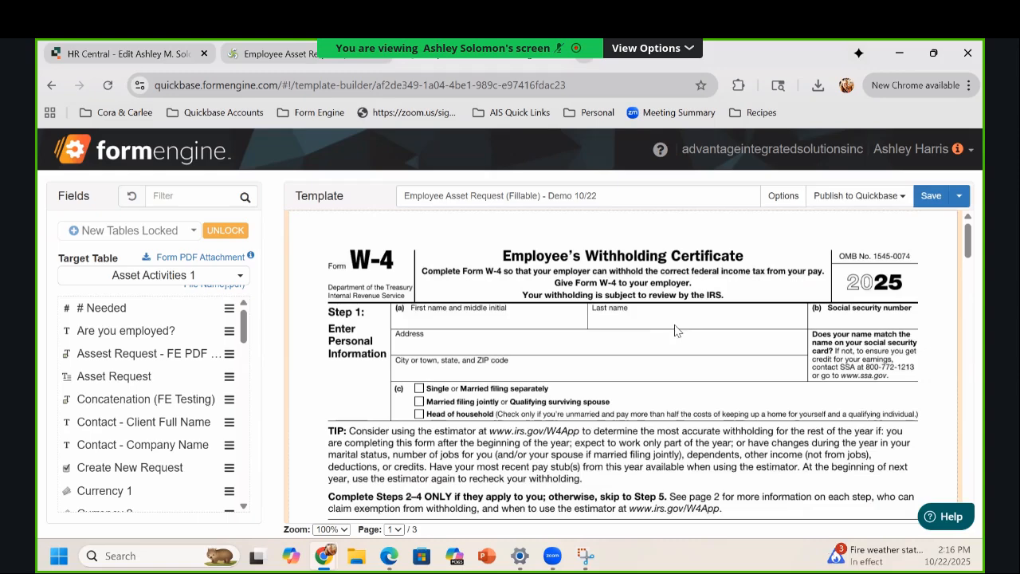
pyautogui.scroll(-8, 659, 334)
pyautogui.scroll(-3, 659, 335)
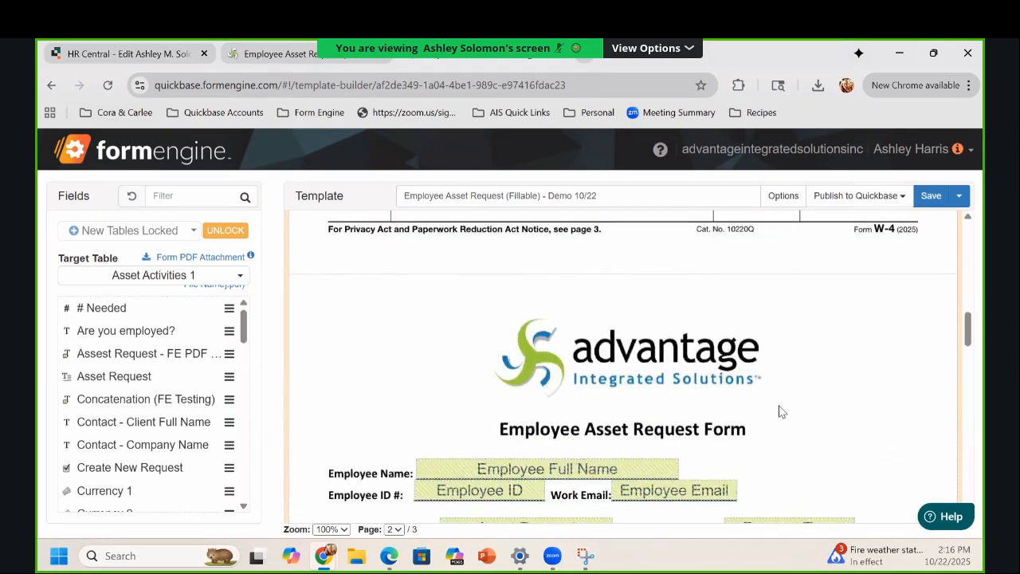
pyautogui.scroll(-1, 677, 371)
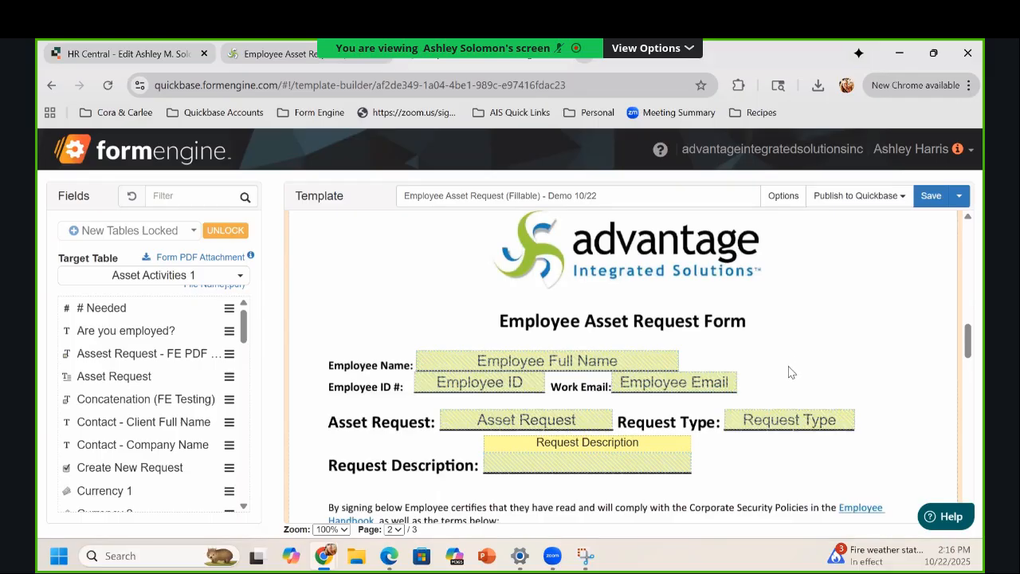
pyautogui.scroll(-8, 789, 378)
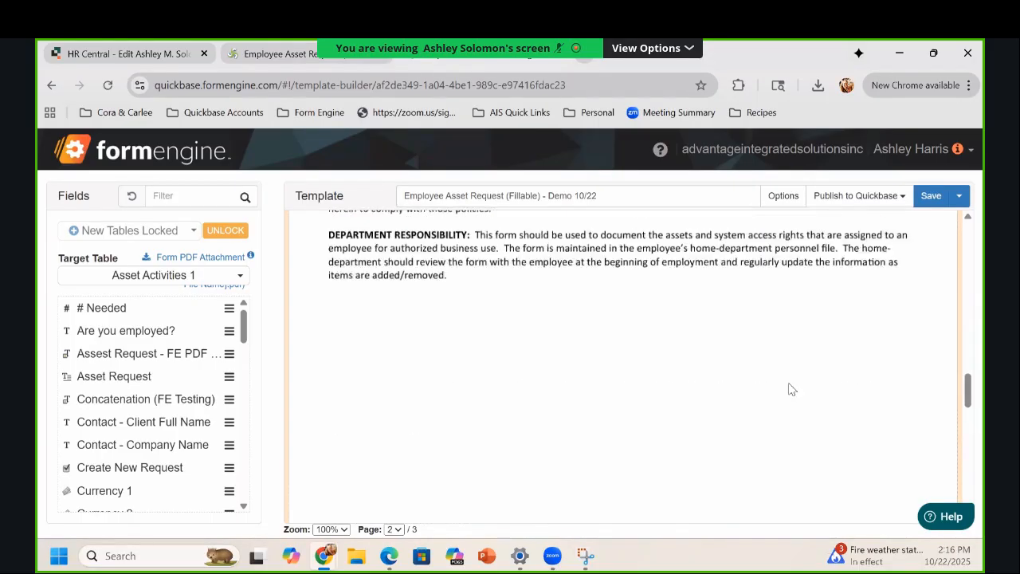
pyautogui.scroll(-3, 657, 360)
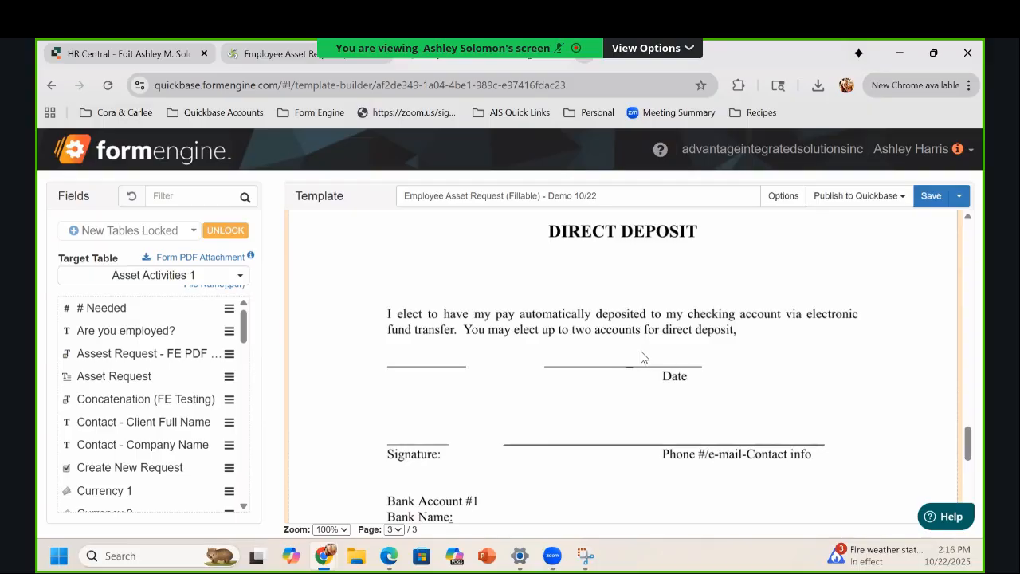
pyautogui.rightClick(752, 314)
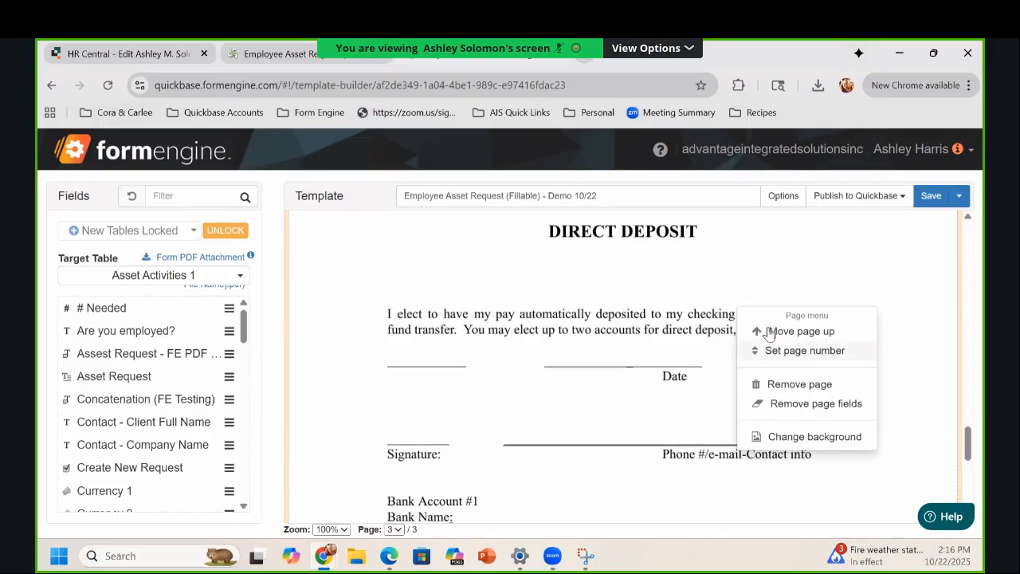
pyautogui.click(886, 323)
pyautogui.scroll(3, 885, 323)
pyautogui.scroll(10, 885, 320)
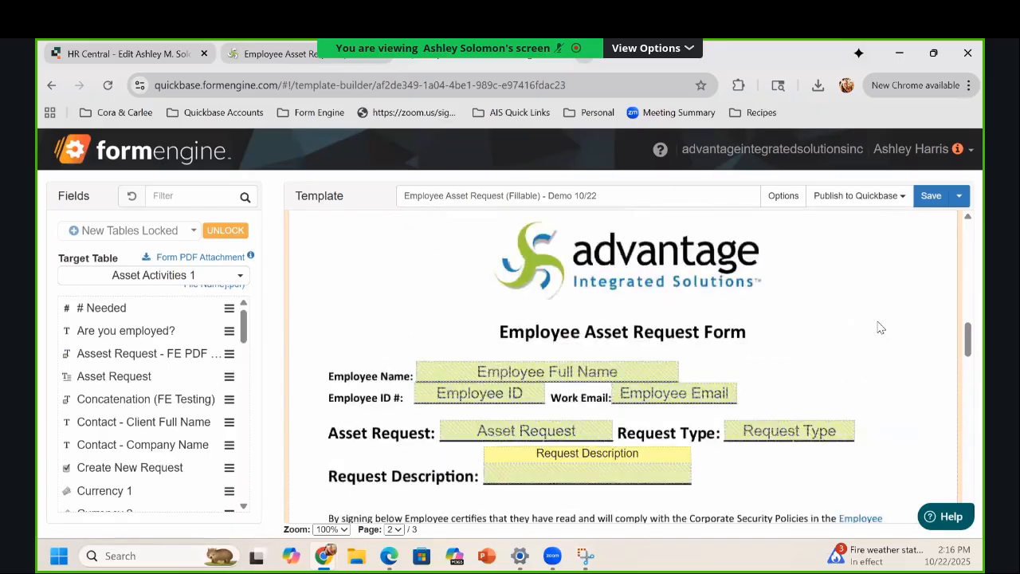
# Step: Move the W-4 page from page 1 to page 3 and review the new page order
pyautogui.click(527, 251)
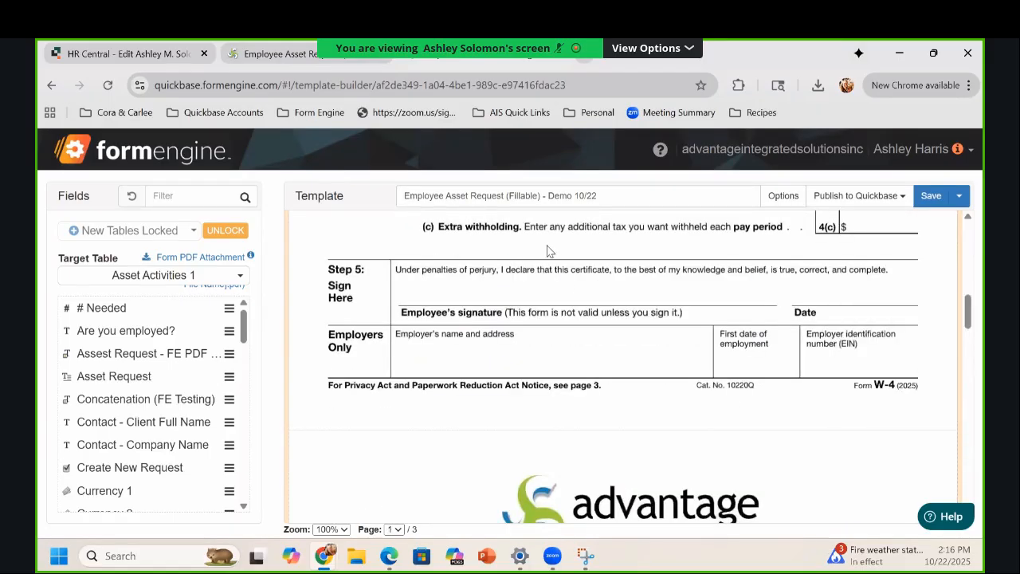
pyautogui.rightClick(555, 242)
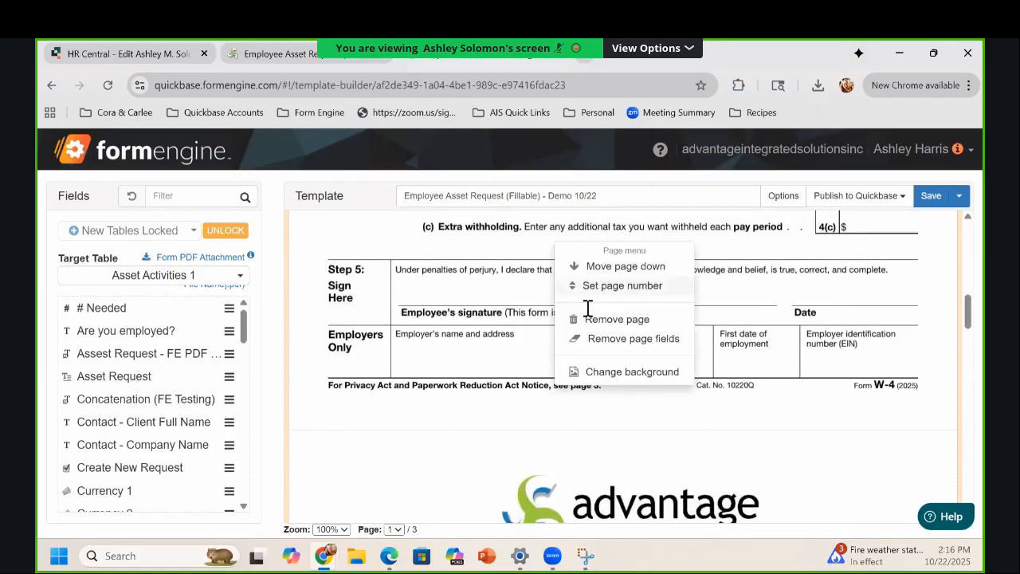
pyautogui.click(587, 300)
pyautogui.doubleClick(588, 299)
pyautogui.write('3')
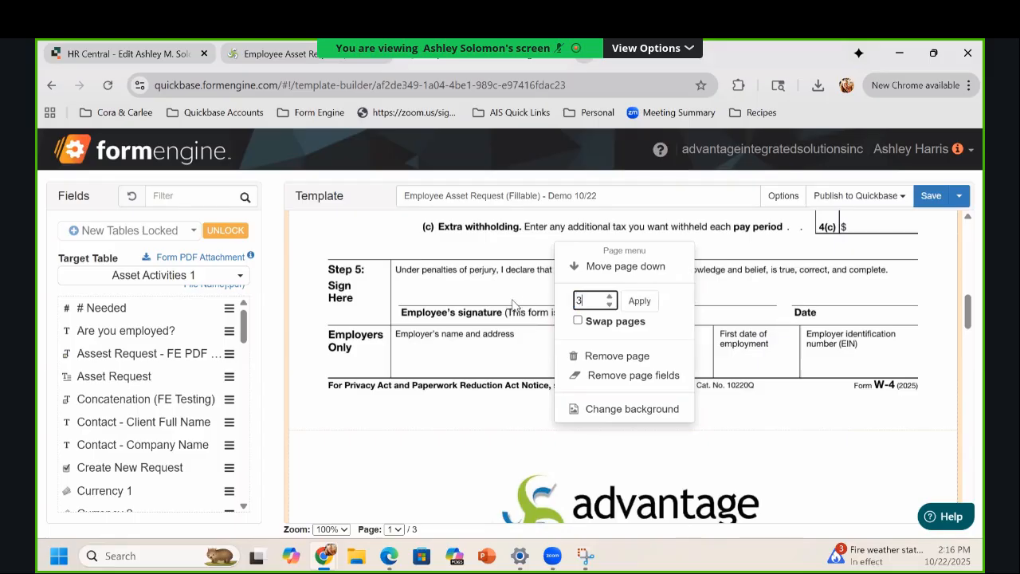
pyautogui.click(638, 301)
pyautogui.scroll(3, 689, 303)
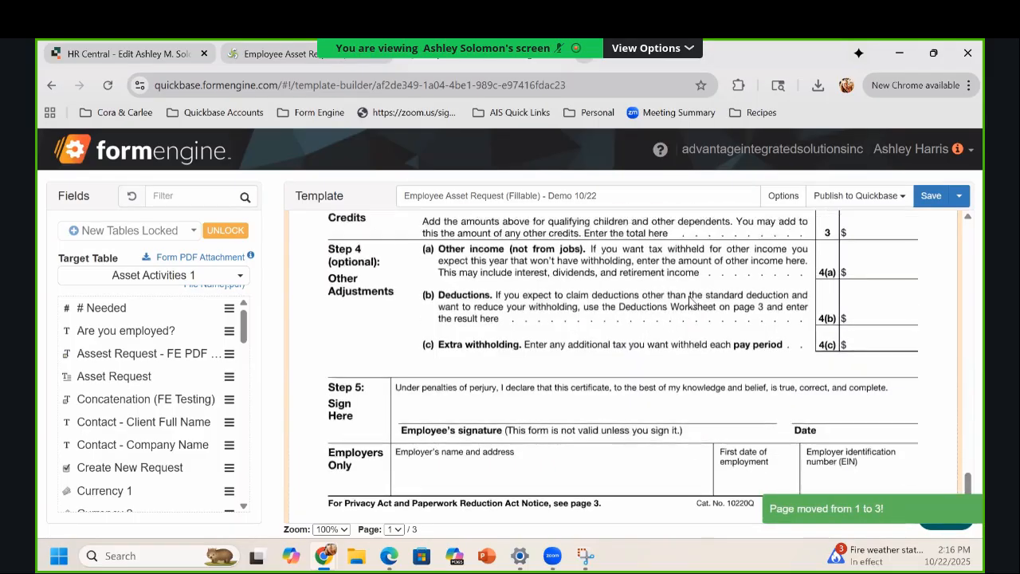
pyautogui.scroll(10, 706, 327)
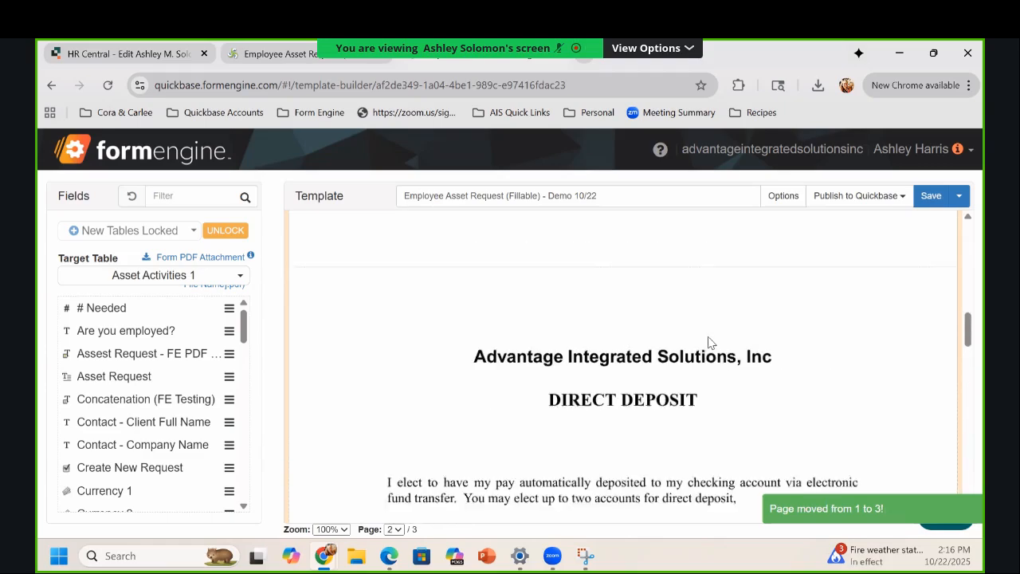
pyautogui.scroll(5, 719, 350)
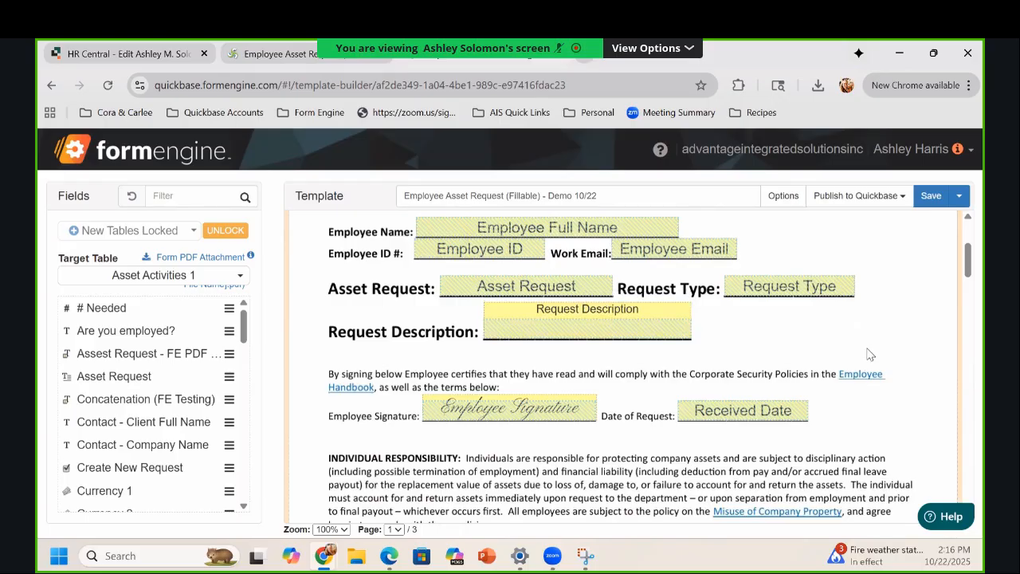
pyautogui.scroll(2, 868, 363)
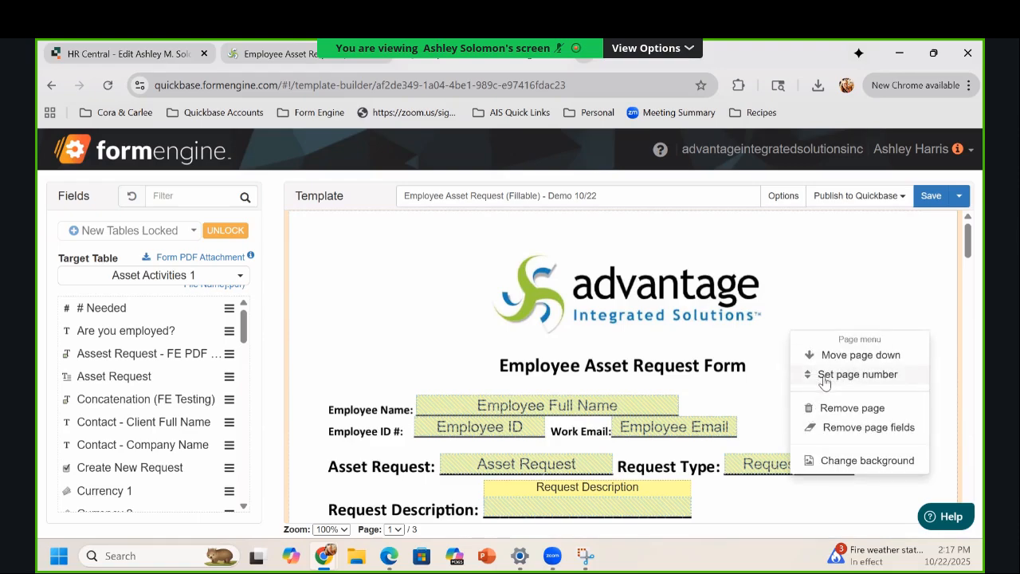
# Step: Set the Employee Asset Request Form page to page 3 and save the template
pyautogui.click(824, 383)
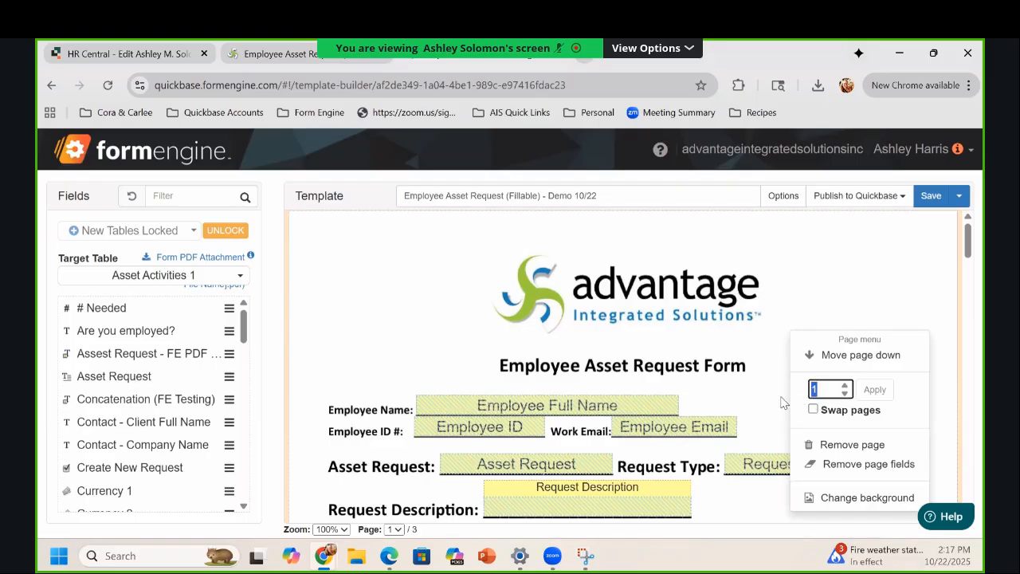
pyautogui.write('3')
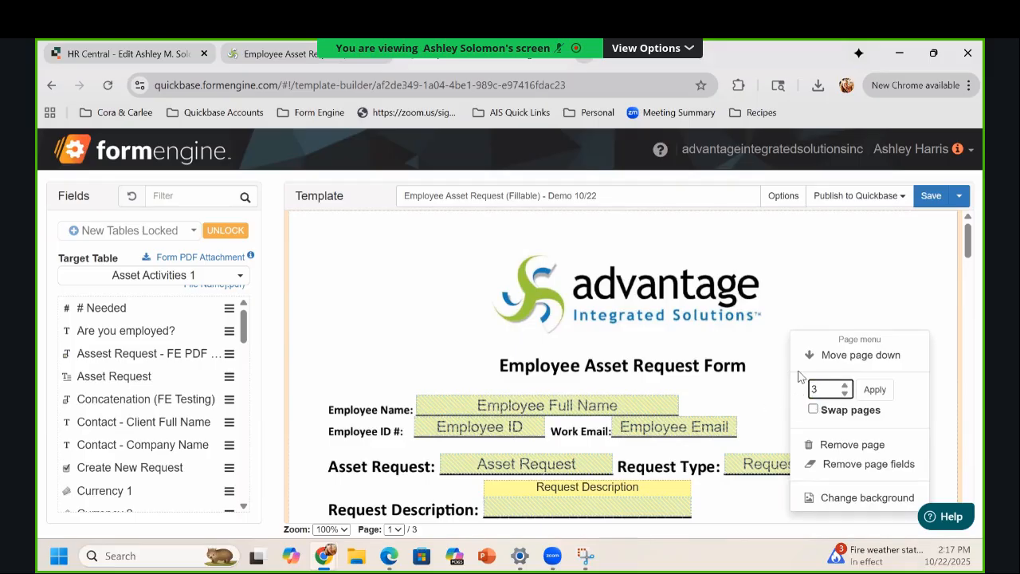
pyautogui.click(874, 390)
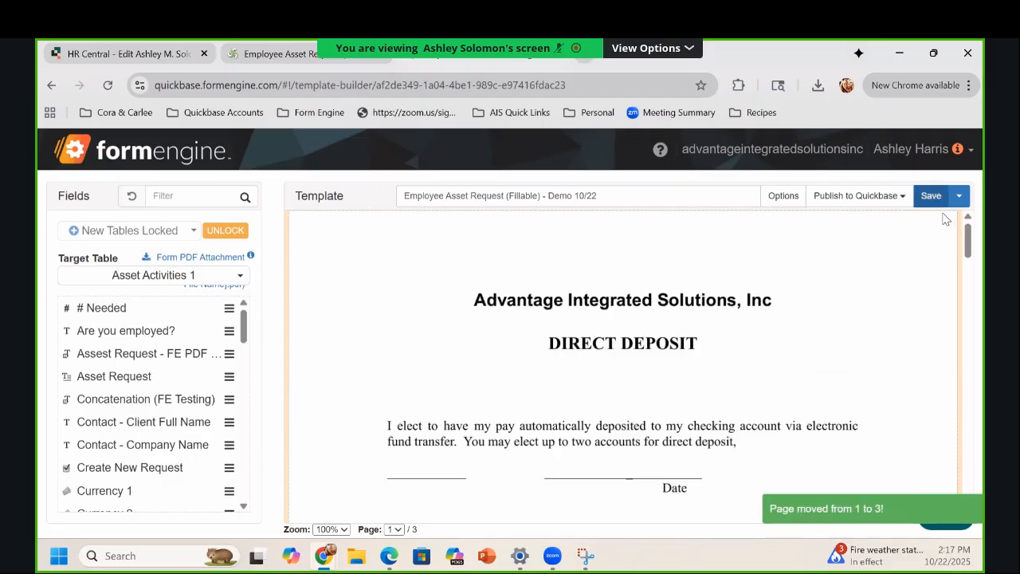
pyautogui.click(936, 205)
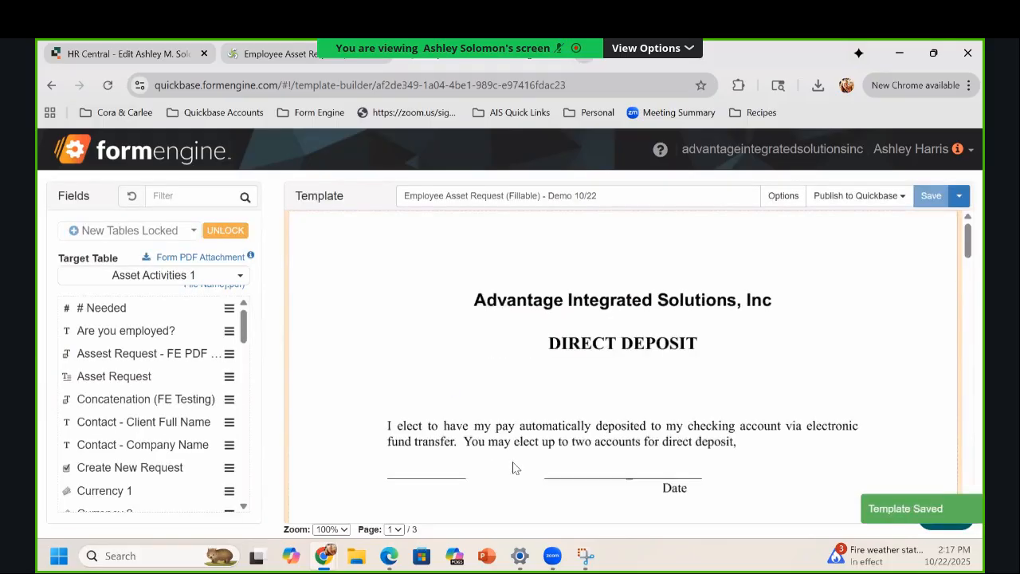
pyautogui.click(784, 199)
pyautogui.scroll(-2, 324, 396)
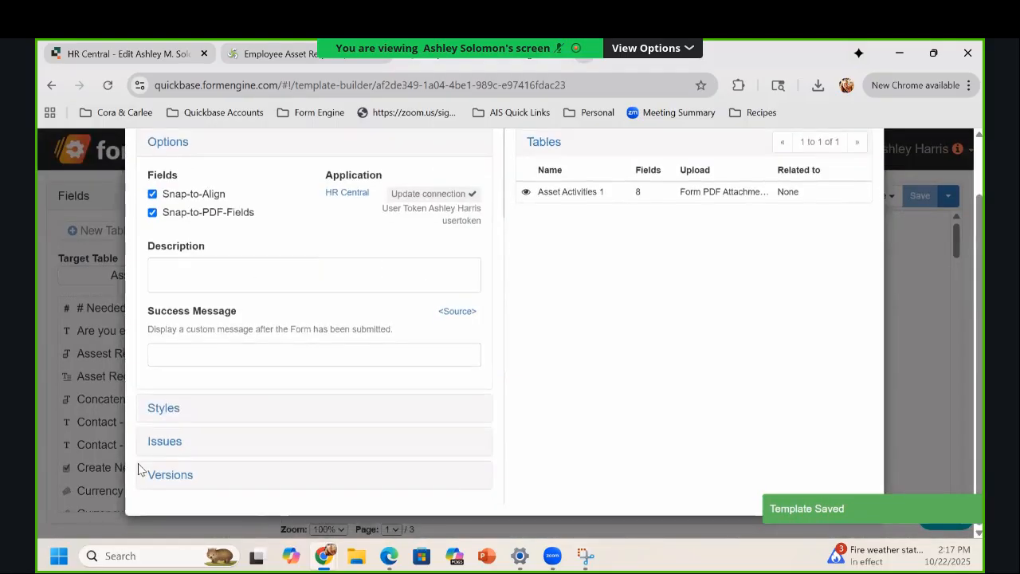
pyautogui.click(165, 483)
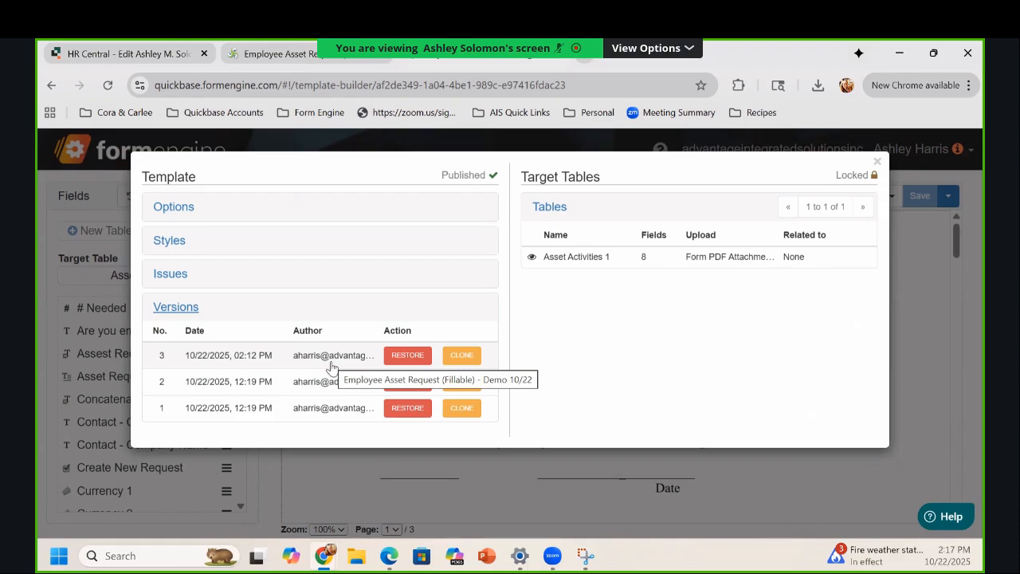
pyautogui.click(892, 301)
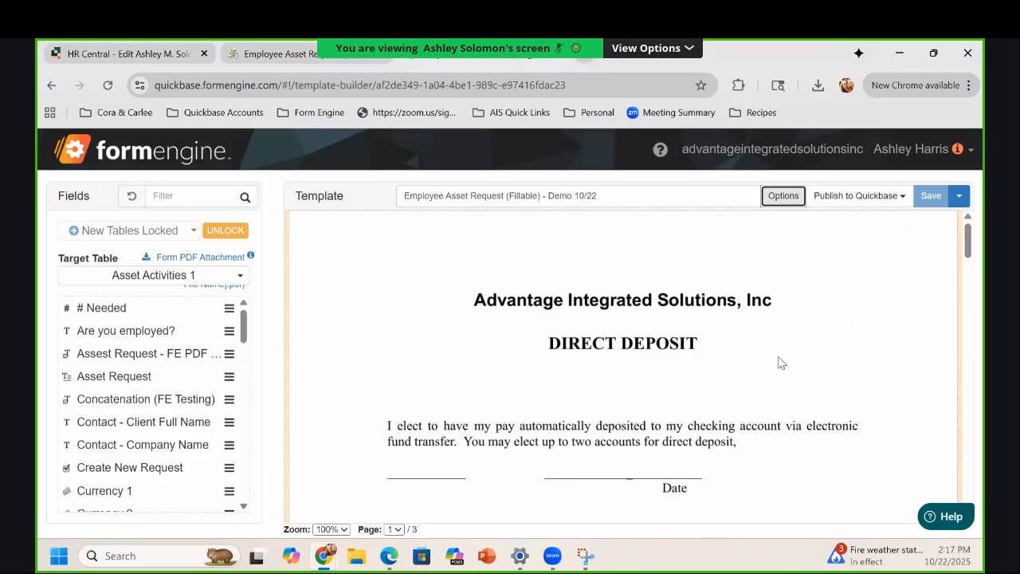
# Step: Place Currency 1, Currency 2 and Currency FE Formula side by side above the Signature line, then save
pyautogui.scroll(-4, 698, 395)
pyautogui.scroll(4, 698, 398)
pyautogui.scroll(-3, 590, 372)
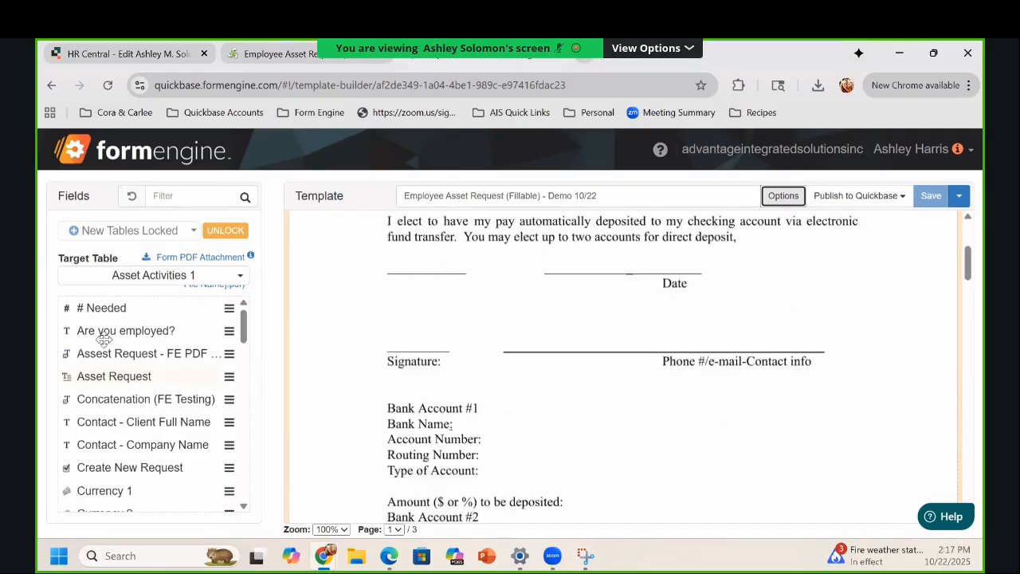
pyautogui.scroll(-1, 95, 411)
pyautogui.moveTo(86, 459); pyautogui.dragTo(416, 321)
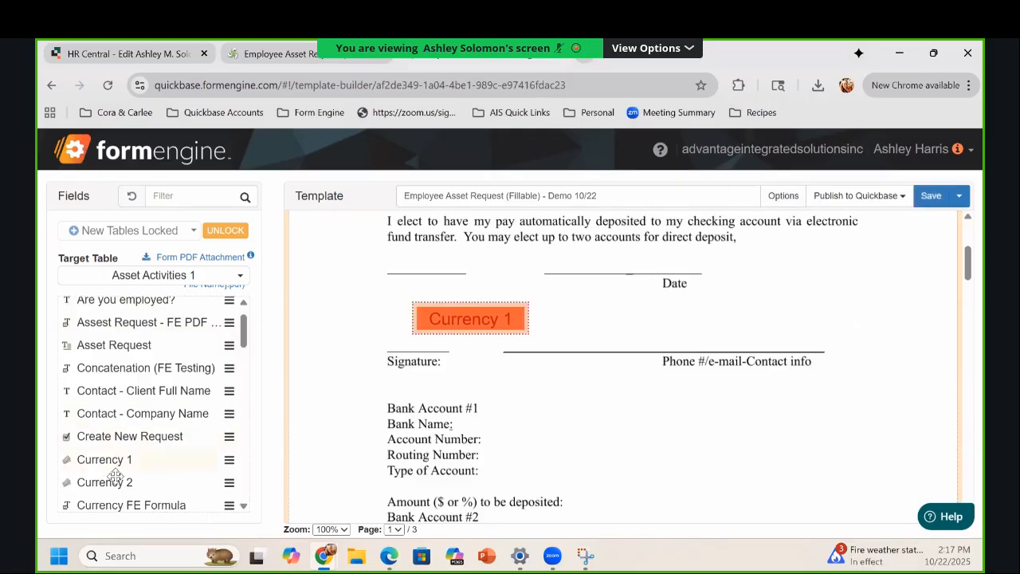
pyautogui.moveTo(82, 481); pyautogui.dragTo(544, 310)
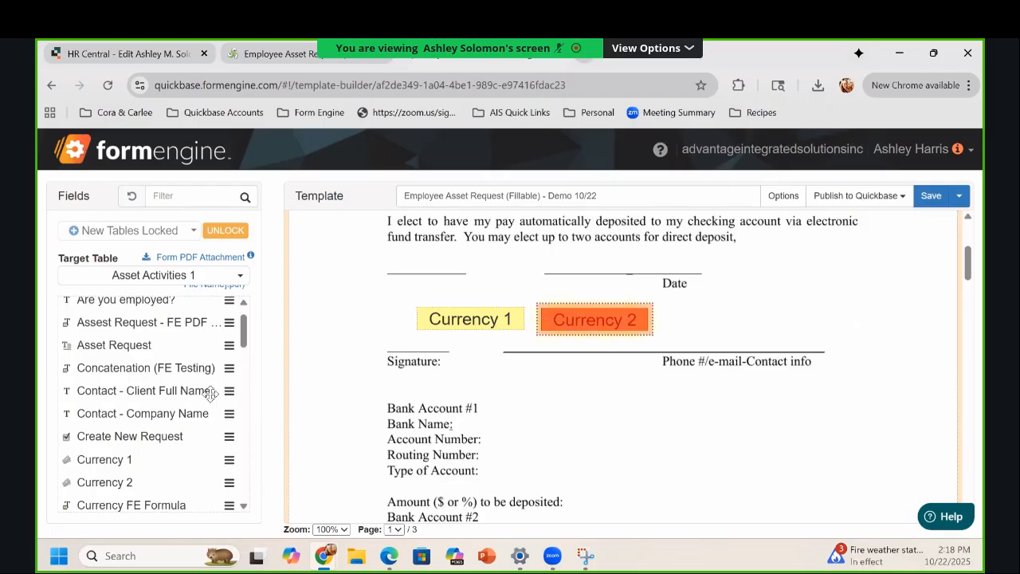
pyautogui.moveTo(204, 510); pyautogui.dragTo(670, 313)
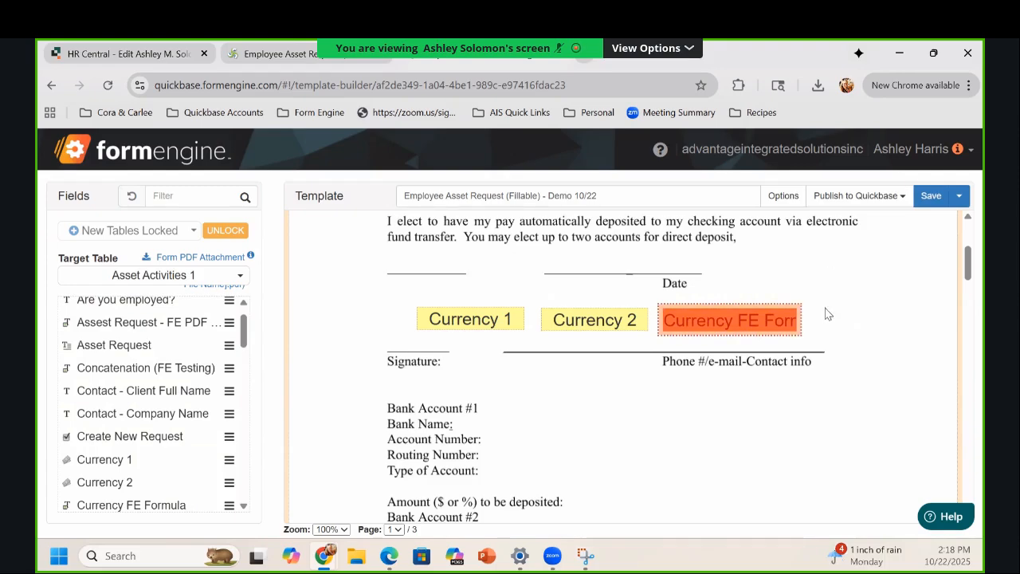
pyautogui.click(929, 197)
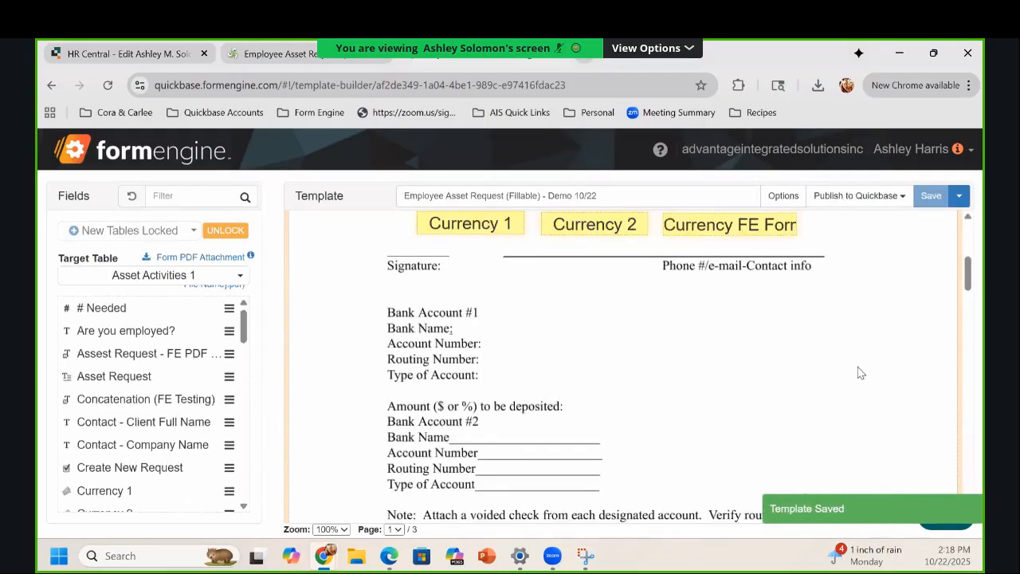
# Step: Scroll through all three pages to check the order: Direct Deposit, W-4, Employee Asset Request Form
pyautogui.scroll(4, 845, 383)
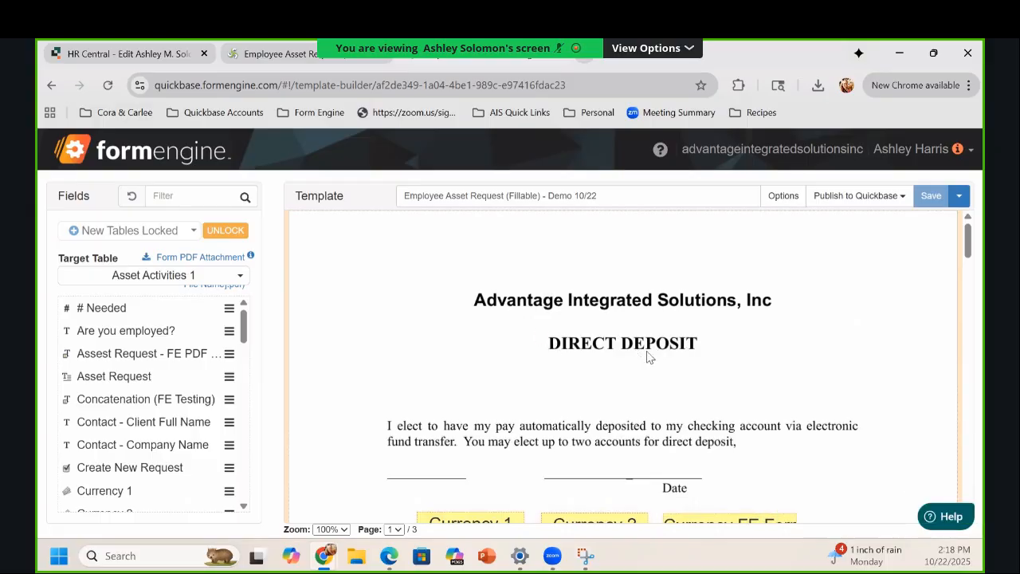
pyautogui.scroll(-2, 789, 369)
pyautogui.scroll(-4, 834, 355)
pyautogui.scroll(-15, 861, 353)
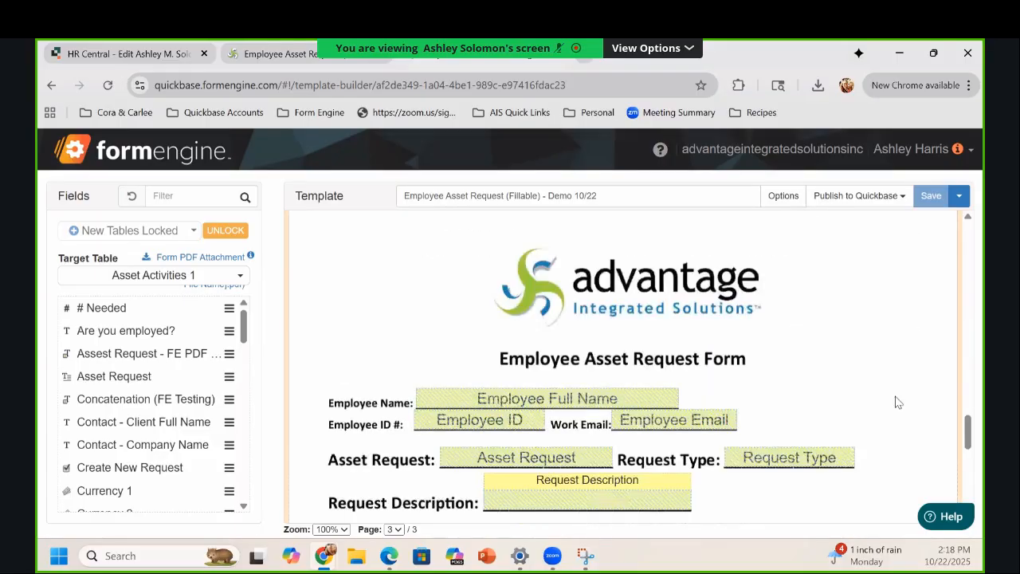
pyautogui.scroll(6, 822, 372)
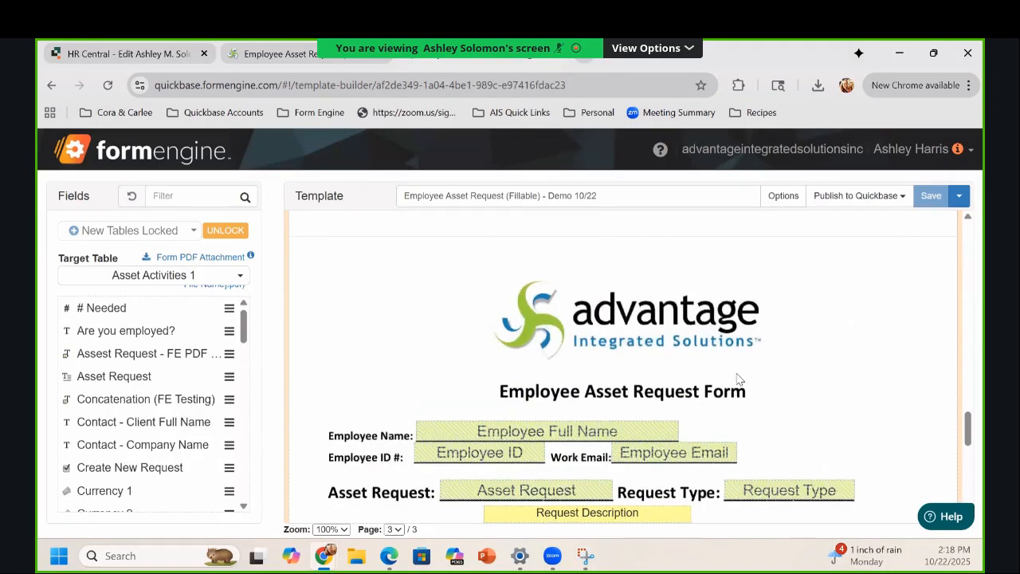
pyautogui.scroll(-2, 737, 383)
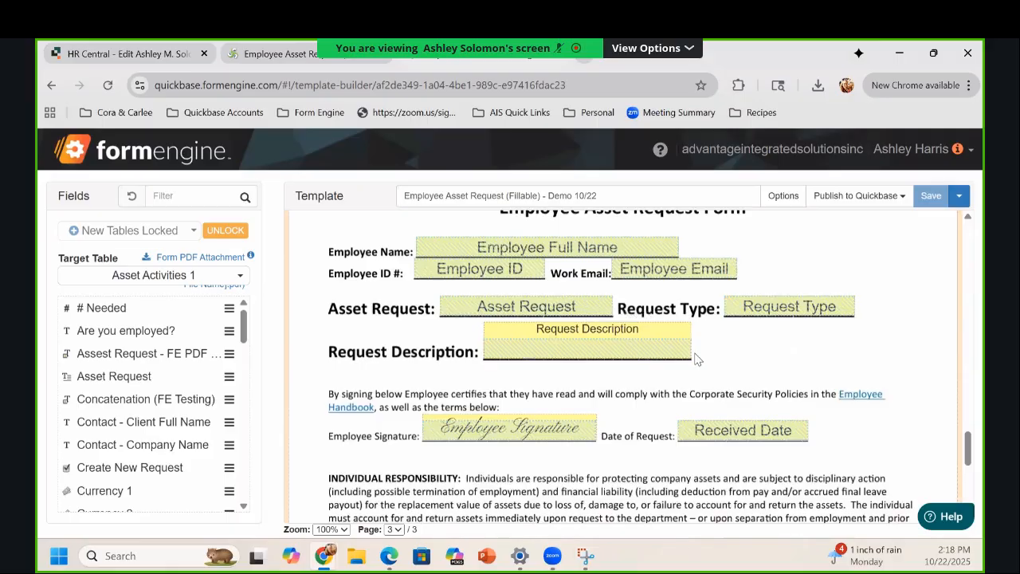
pyautogui.scroll(5, 958, 275)
pyautogui.scroll(10, 958, 275)
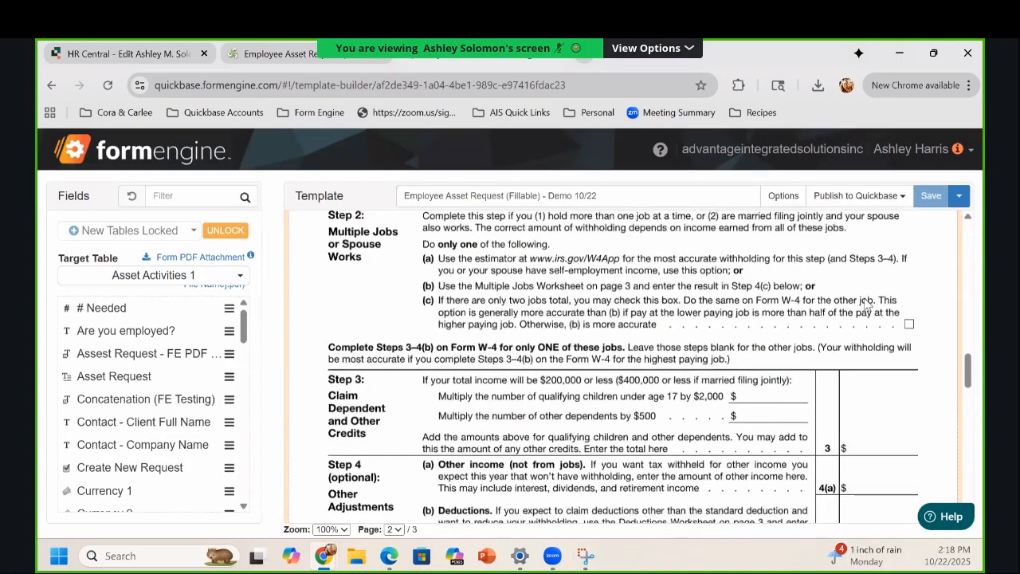
# Step: Try replacing the background with 'Employee Asset Request_2 Forms Merged' PDF, which is rejected for mismatched page count
pyautogui.rightClick(849, 384)
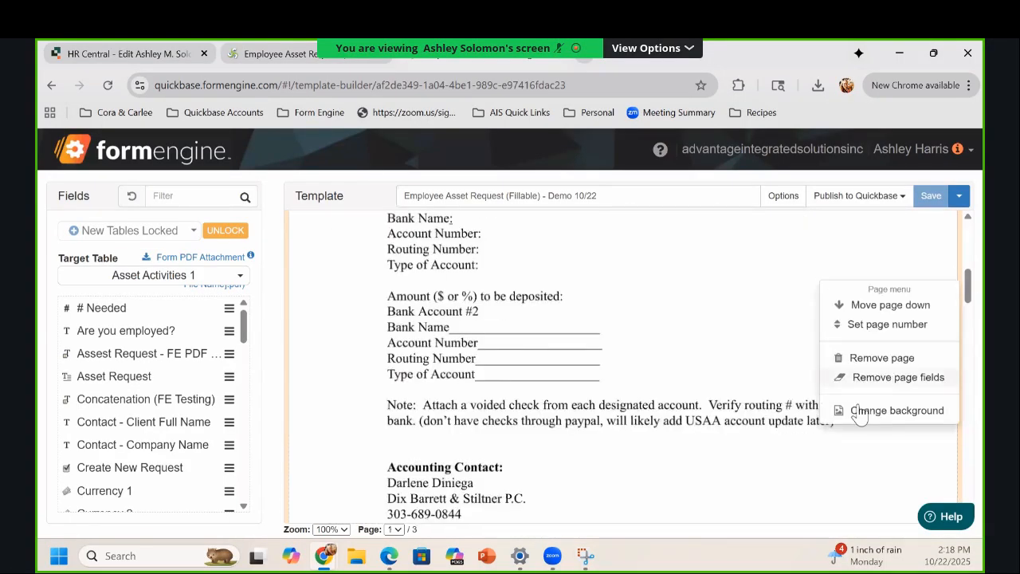
pyautogui.click(856, 421)
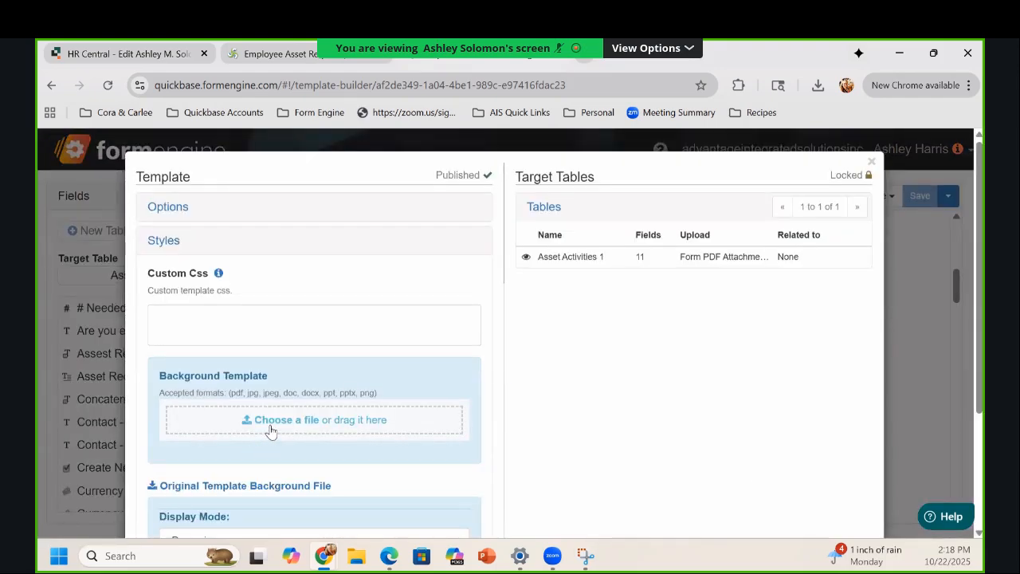
pyautogui.click(271, 431)
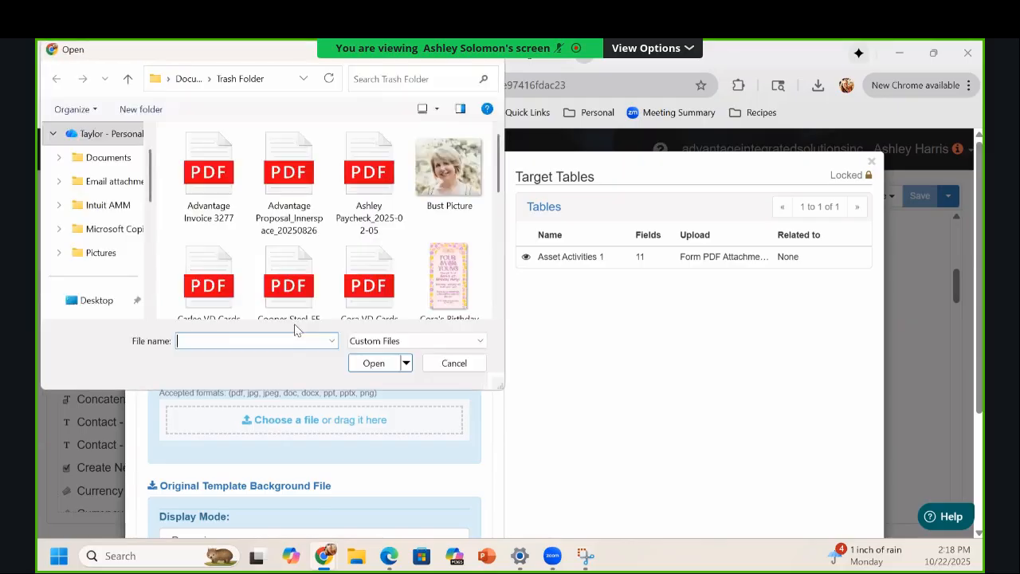
pyautogui.scroll(-2, 311, 283)
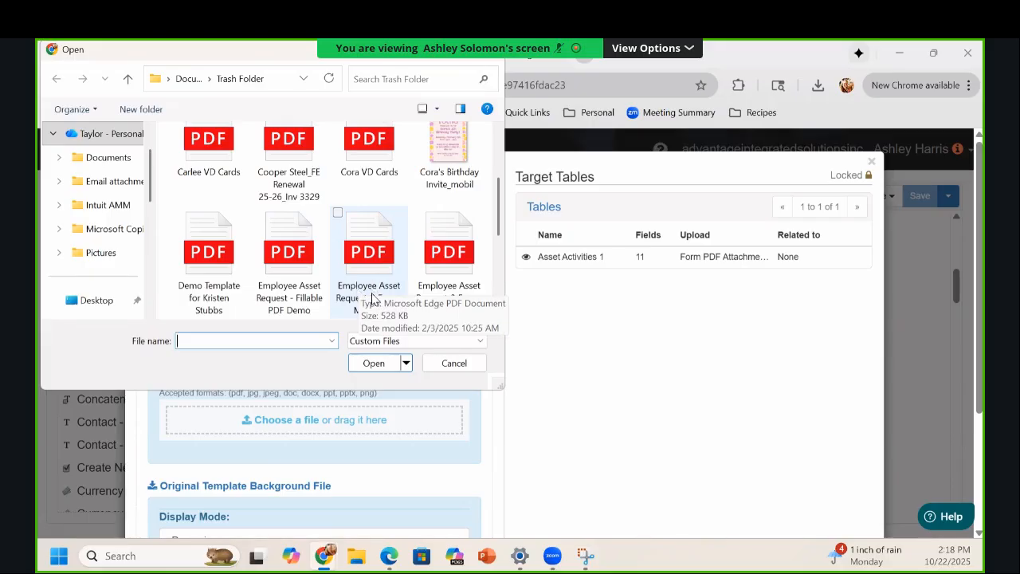
pyautogui.click(372, 297)
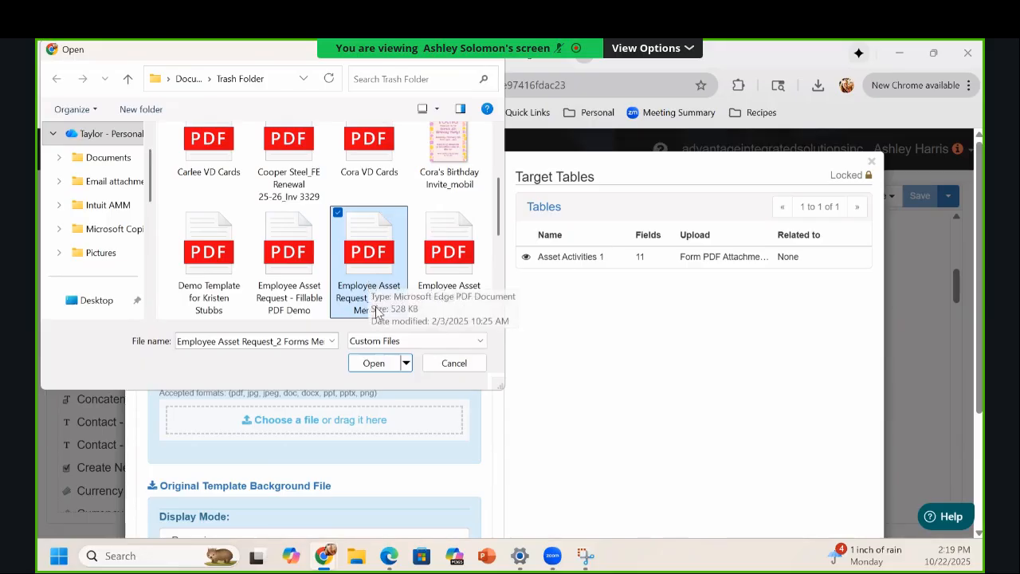
pyautogui.click(374, 363)
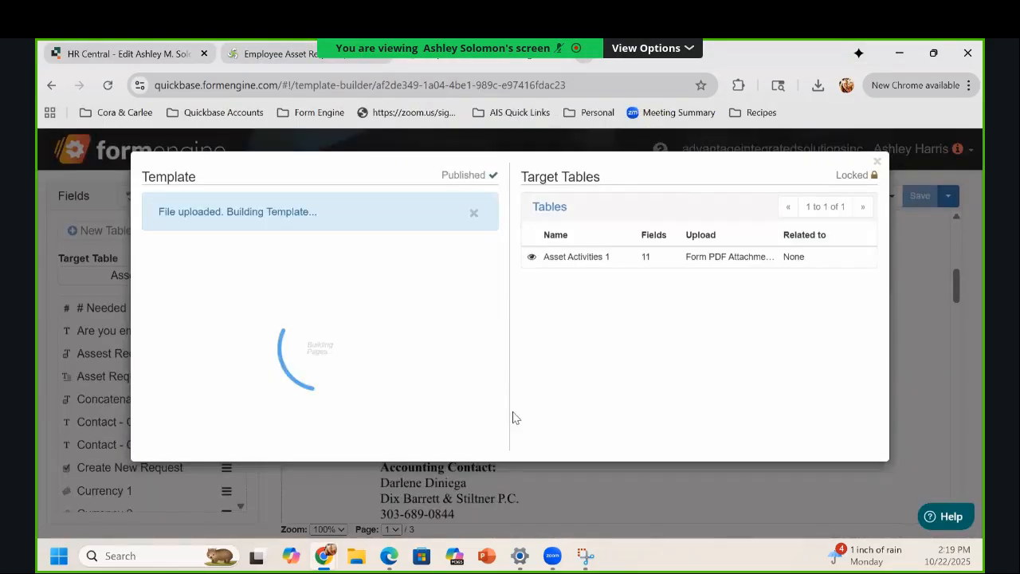
pyautogui.click(559, 198)
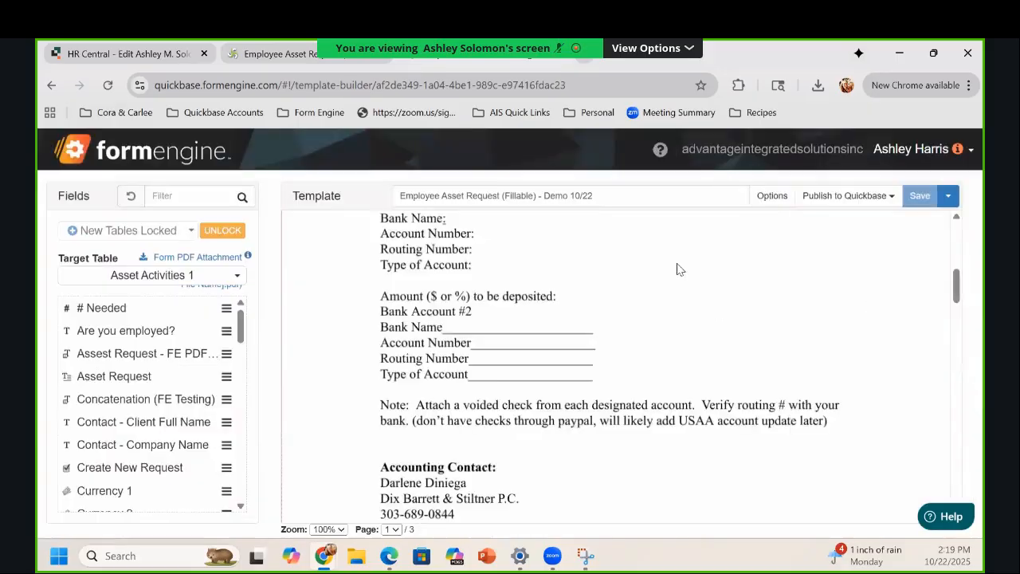
pyautogui.scroll(2, 706, 308)
pyautogui.scroll(-2, 670, 303)
pyautogui.scroll(4, 593, 297)
# Step: Replace the background with the 'Employee Asset Request_3 Forms Merged' PDF and close the template options
pyautogui.rightClick(482, 401)
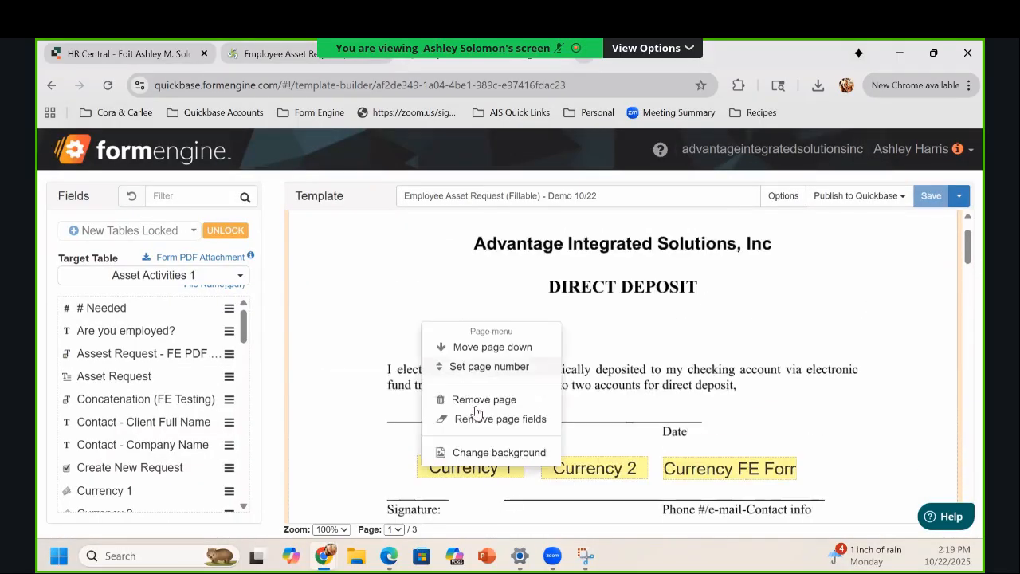
pyautogui.click(473, 453)
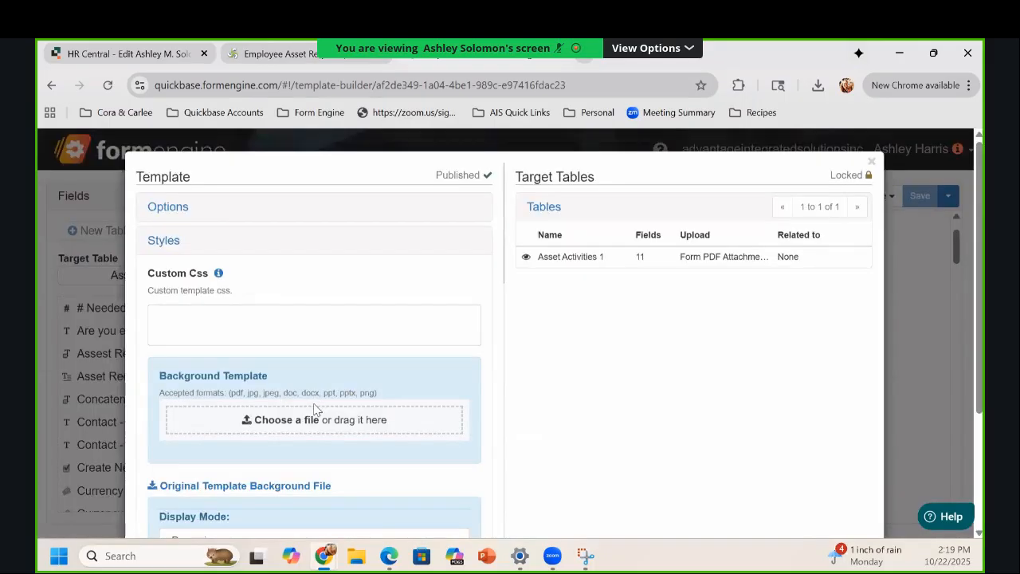
pyautogui.click(312, 418)
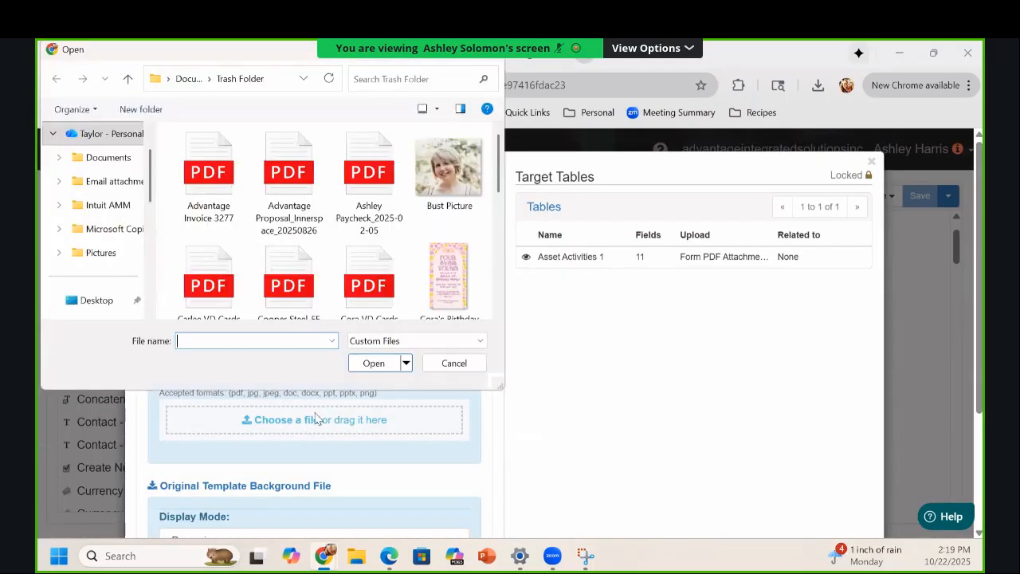
pyautogui.scroll(-1, 369, 269)
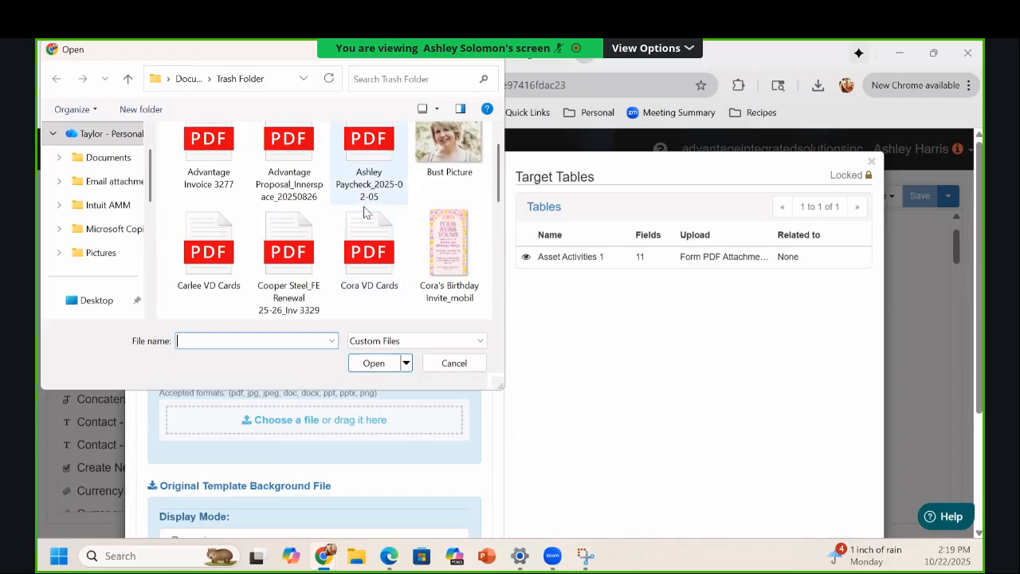
pyautogui.scroll(-3, 368, 211)
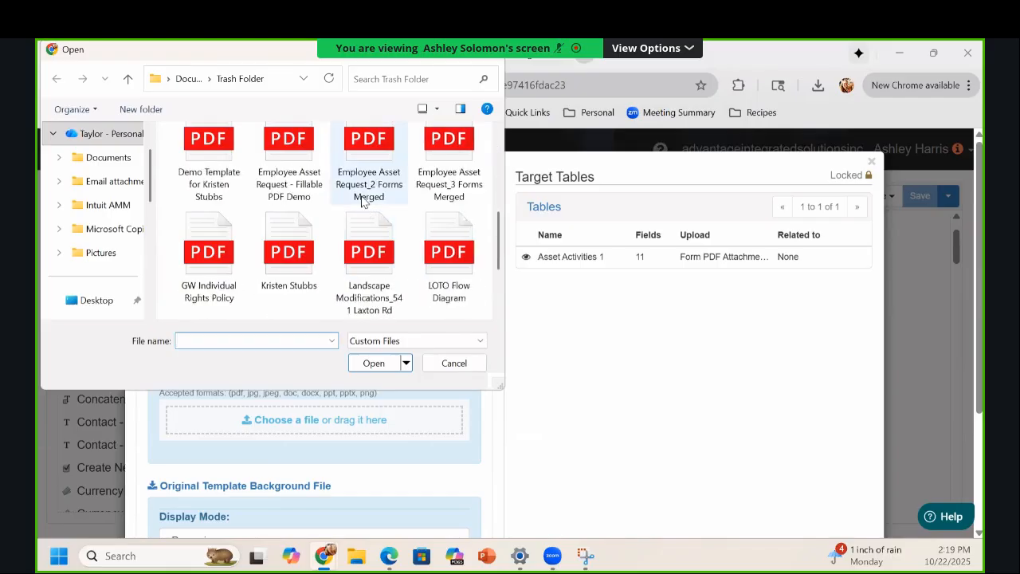
pyautogui.click(459, 191)
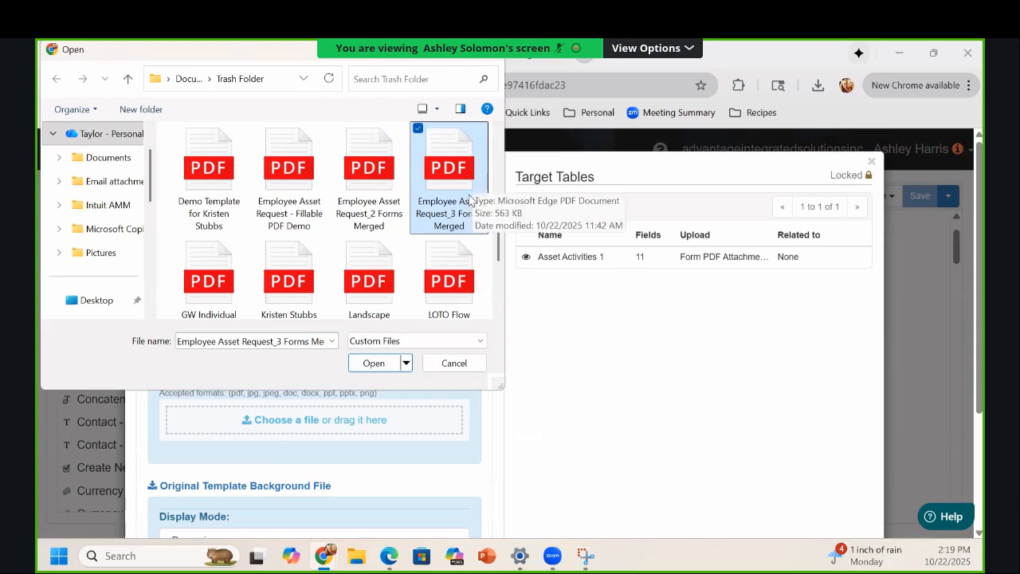
pyautogui.click(375, 364)
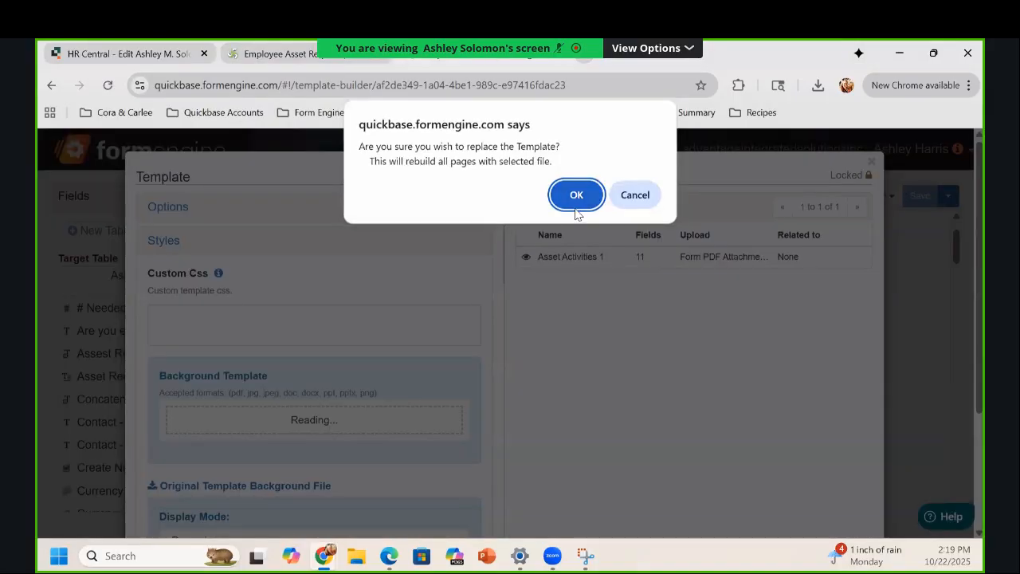
pyautogui.press('Return')
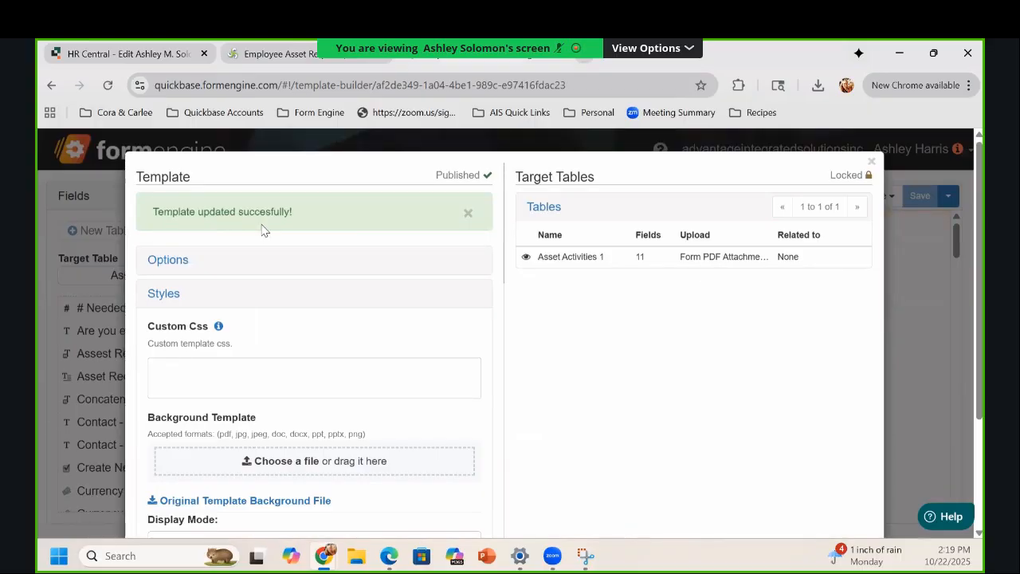
pyautogui.click(871, 162)
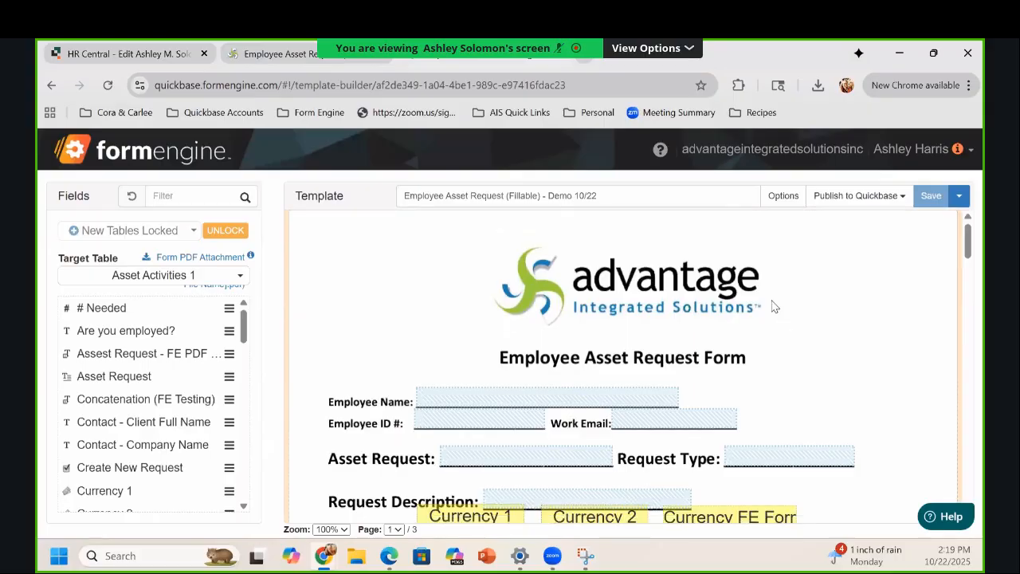
pyautogui.scroll(-2, 771, 306)
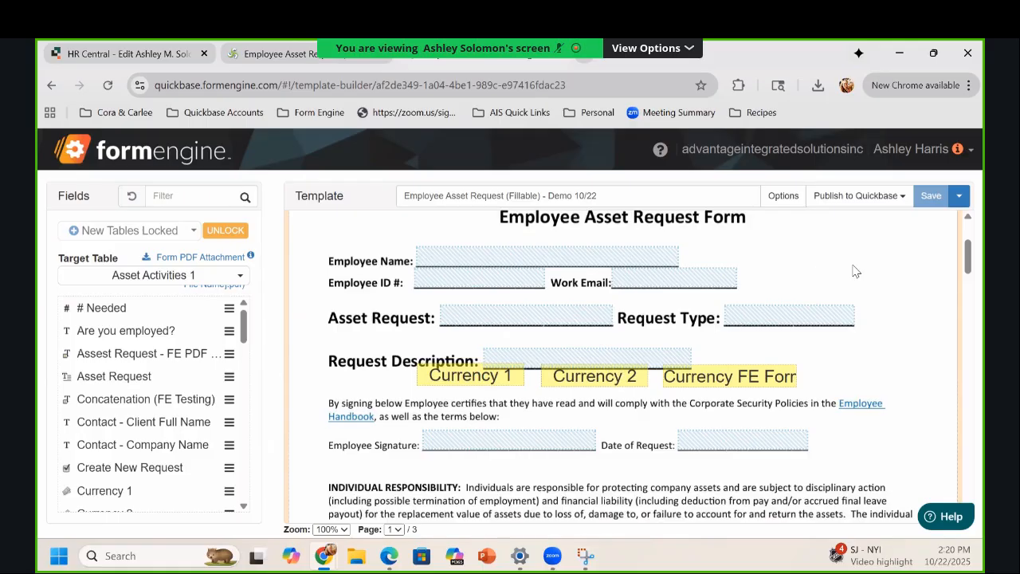
pyautogui.scroll(-4, 621, 399)
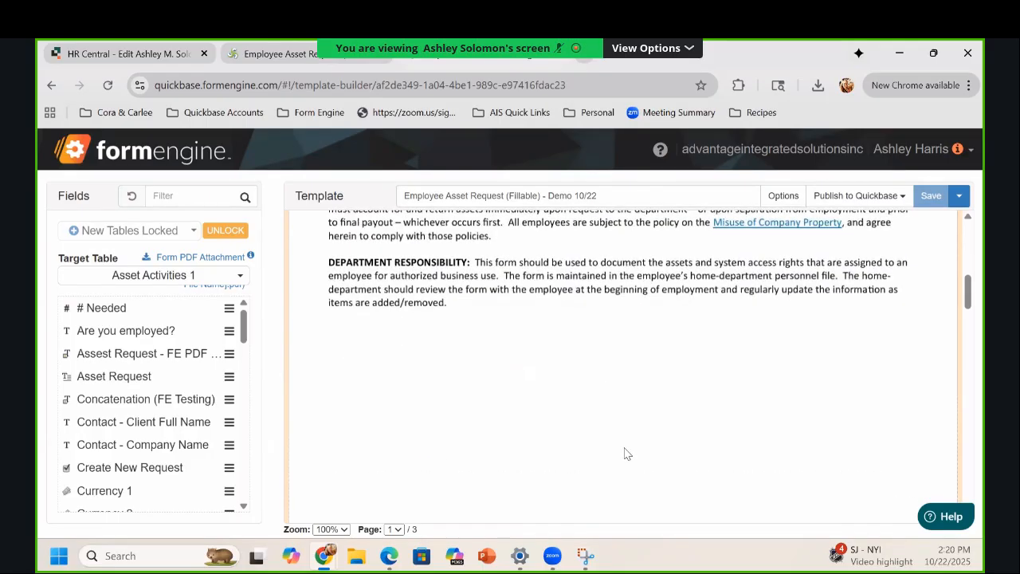
pyautogui.scroll(-5, 625, 454)
pyautogui.scroll(-8, 658, 360)
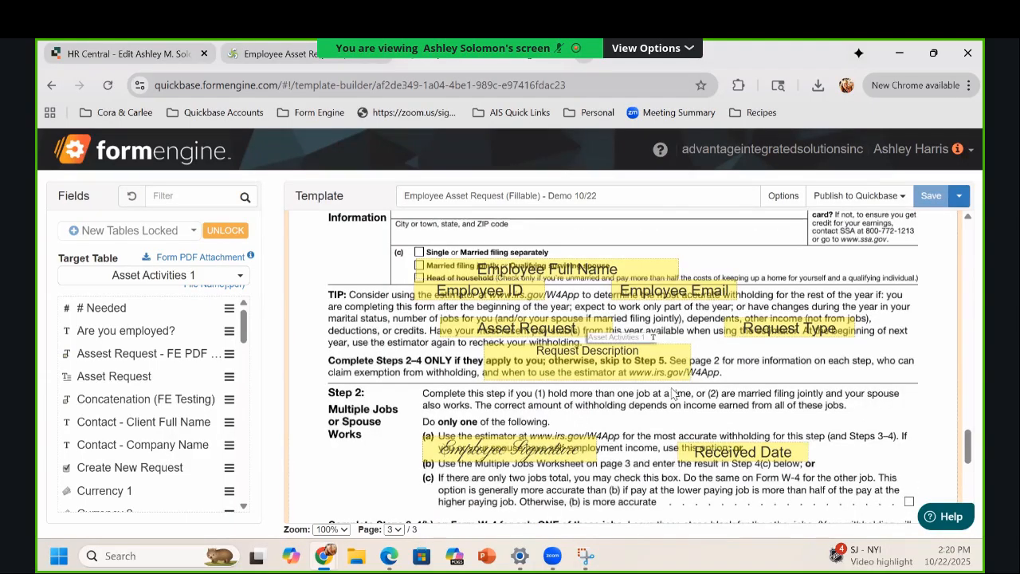
pyautogui.scroll(10, 672, 392)
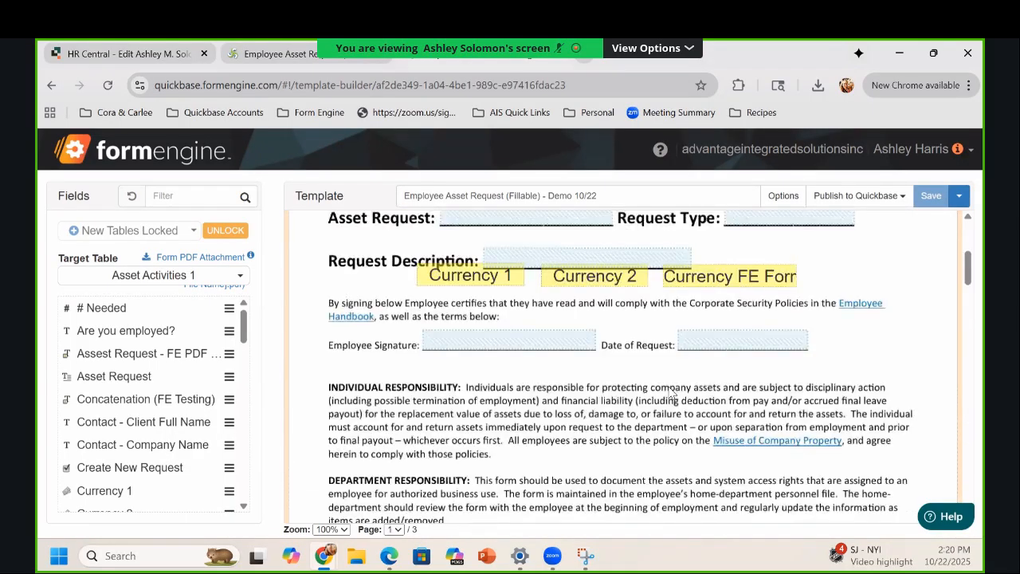
pyautogui.scroll(3, 671, 392)
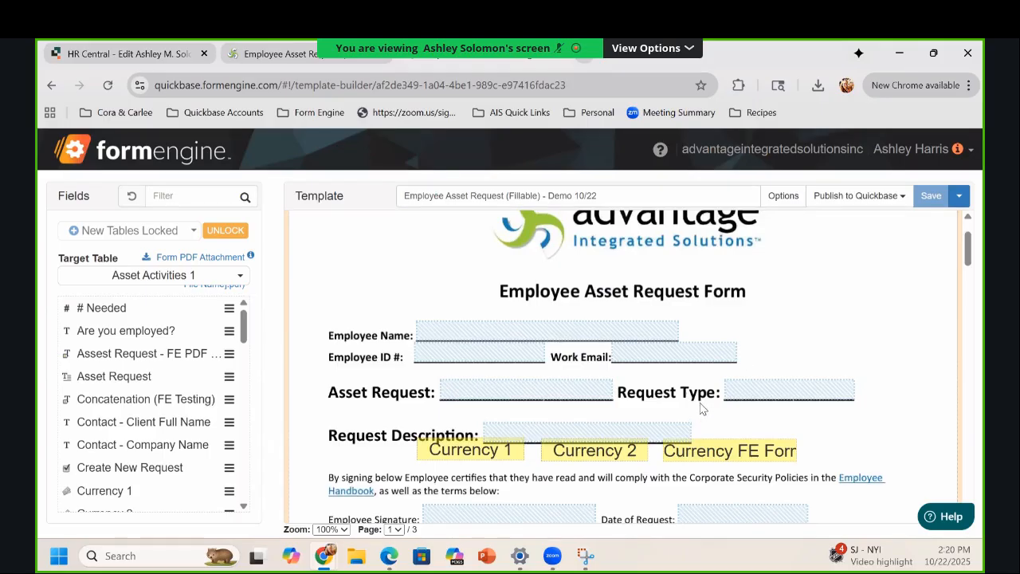
pyautogui.scroll(-1, 701, 408)
pyautogui.click(466, 391)
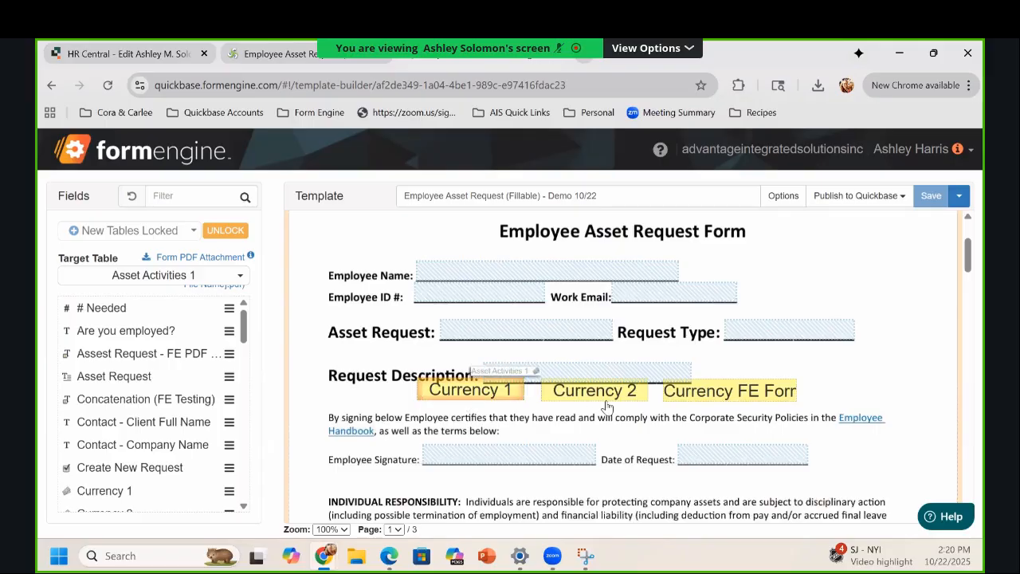
pyautogui.click(730, 394)
pyautogui.click(511, 407)
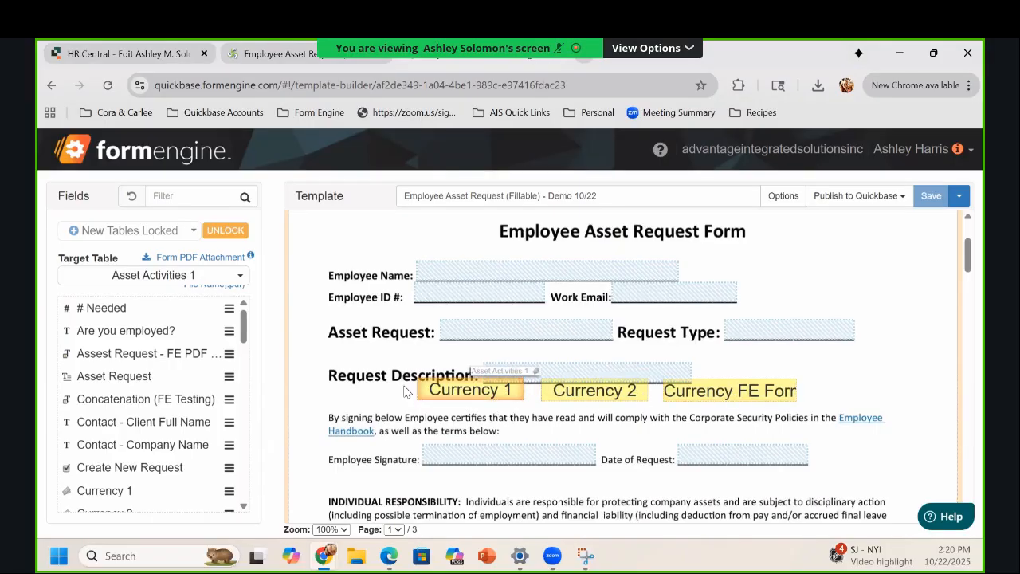
# Step: Remove all fields from page 1, clearing the three currency fields
pyautogui.rightClick(803, 280)
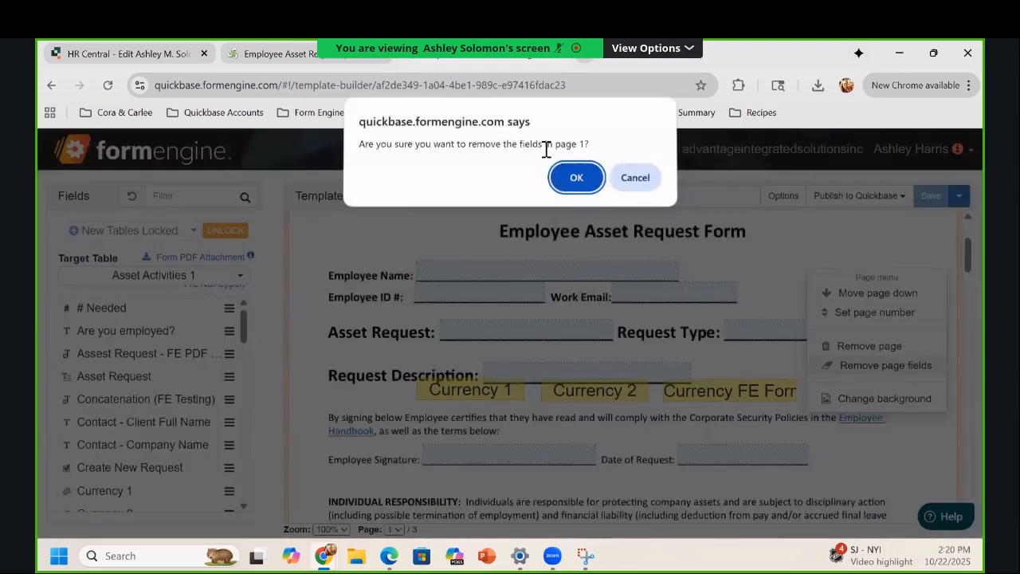
pyautogui.click(868, 368)
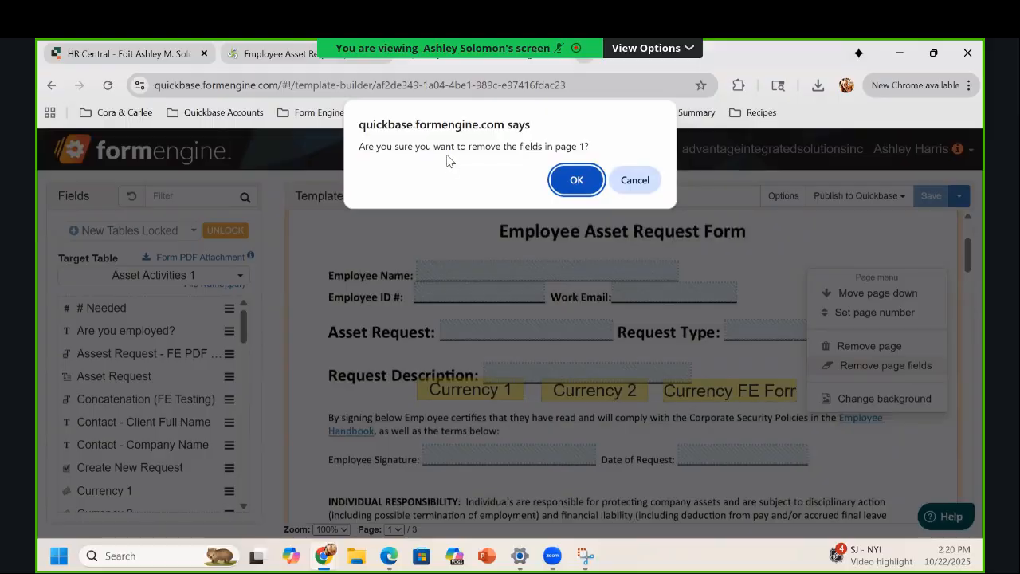
pyautogui.click(571, 182)
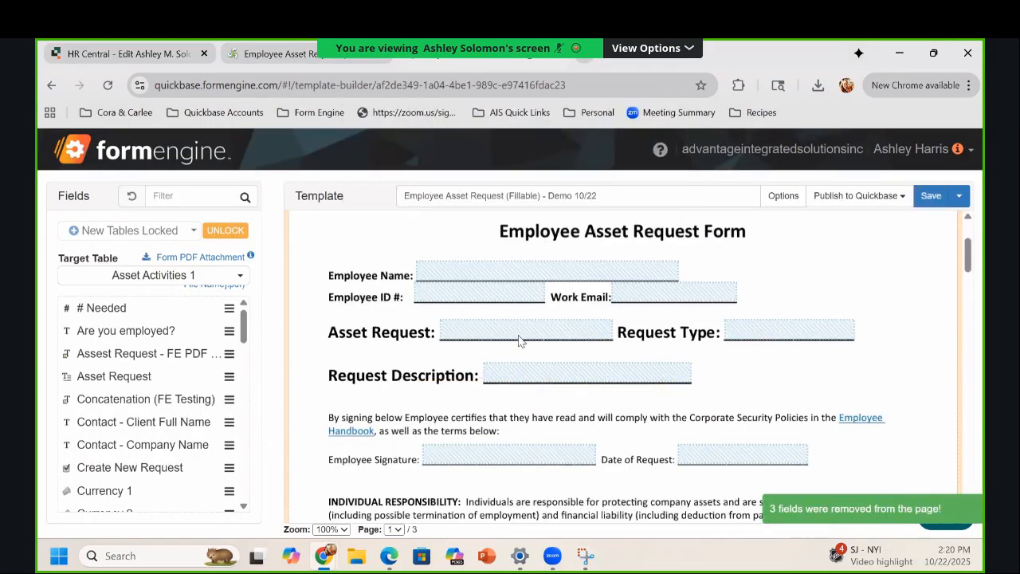
pyautogui.scroll(-20, 519, 340)
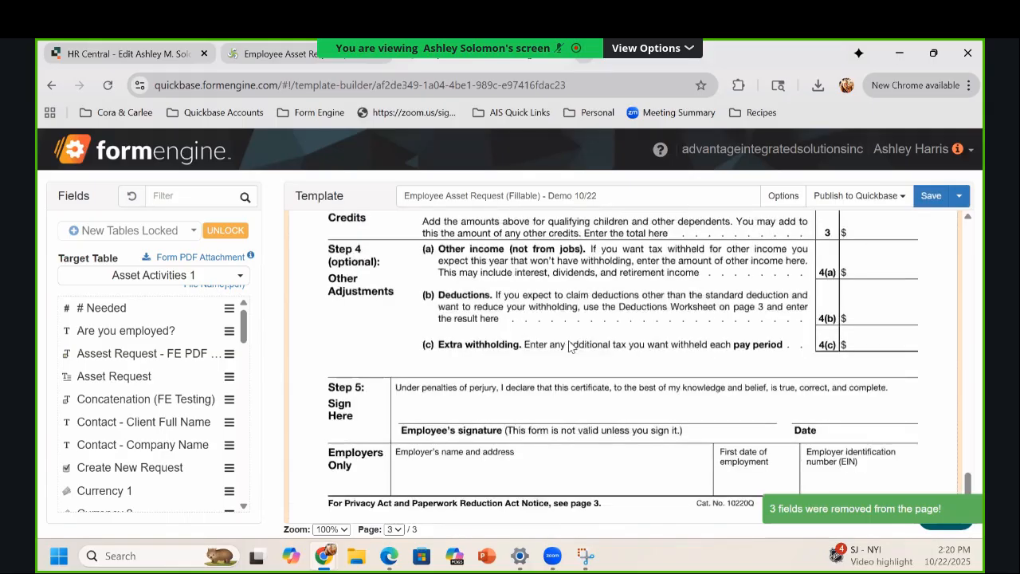
pyautogui.scroll(10, 578, 358)
# Step: Remove all fields from page 3, deleting the 8 stray fields
pyautogui.rightClick(704, 272)
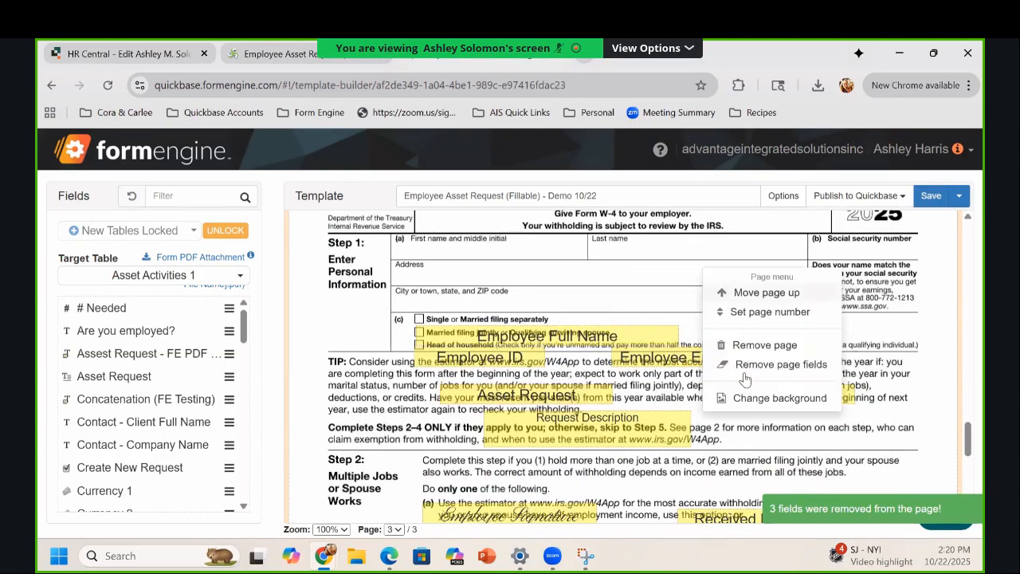
pyautogui.click(749, 364)
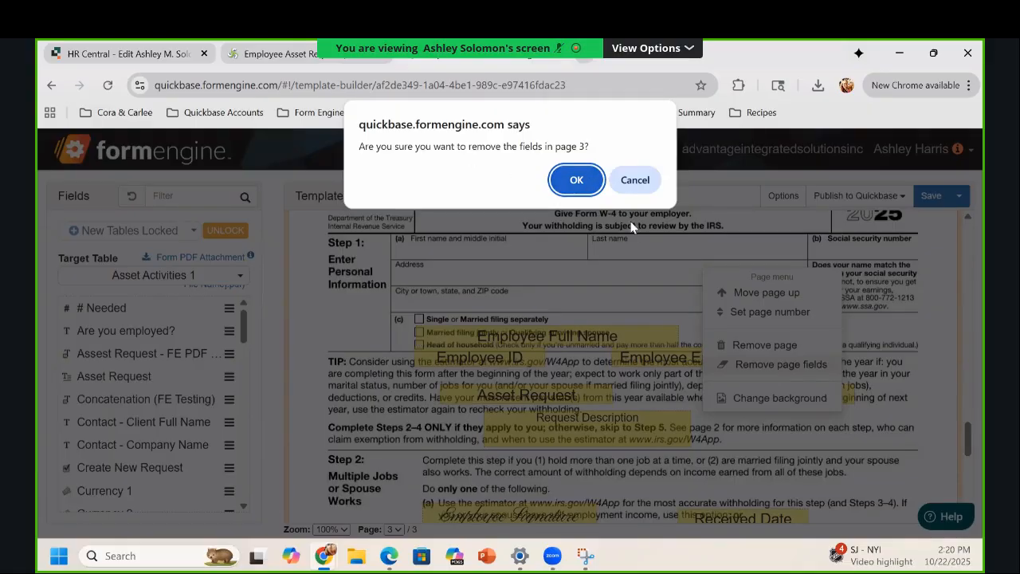
pyautogui.press('Return')
pyautogui.scroll(1, 903, 218)
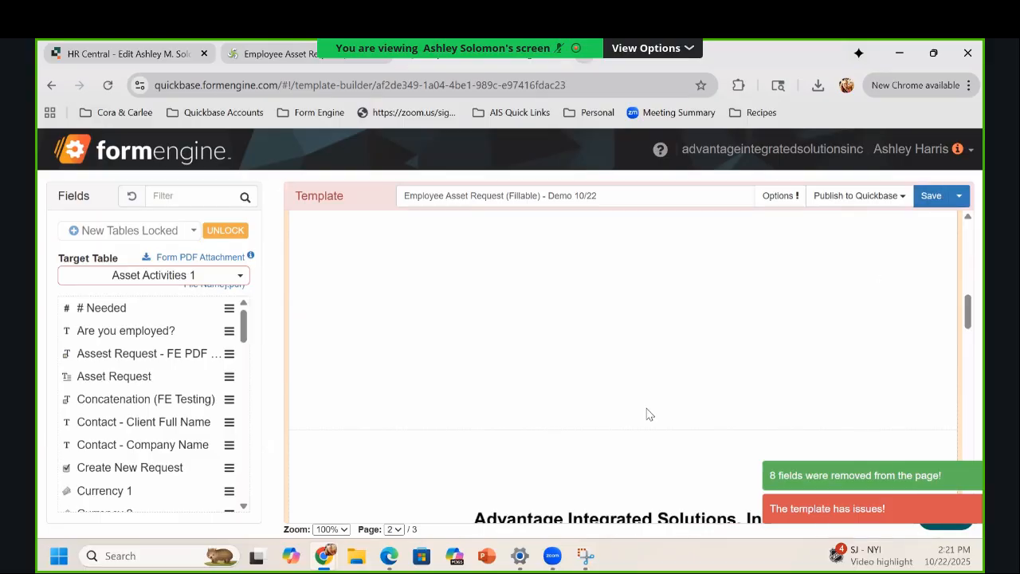
pyautogui.scroll(5, 466, 341)
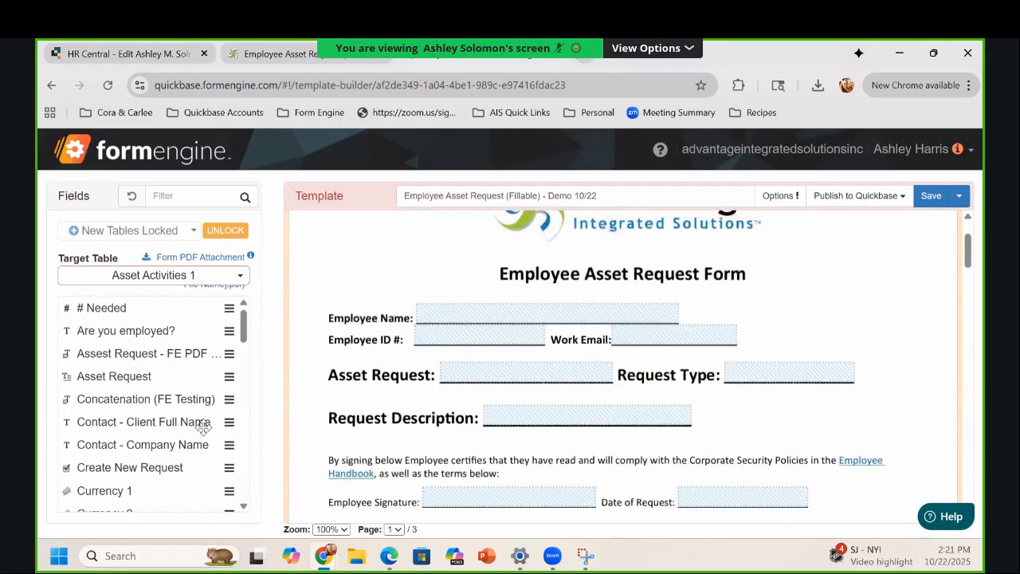
# Step: Save the template and view its version history: five versions, the newest from 02:19 PM
pyautogui.click(926, 196)
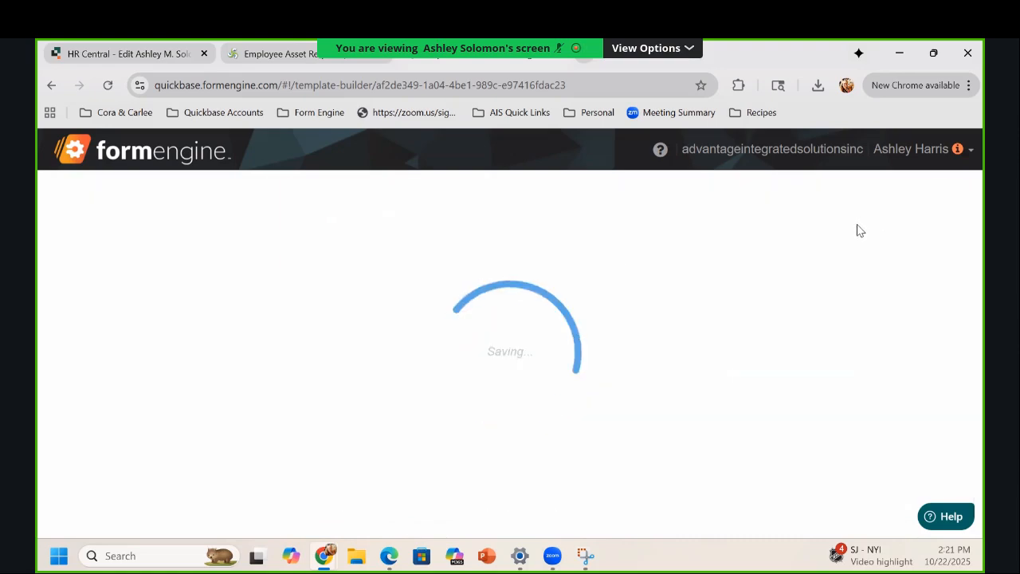
pyautogui.click(769, 196)
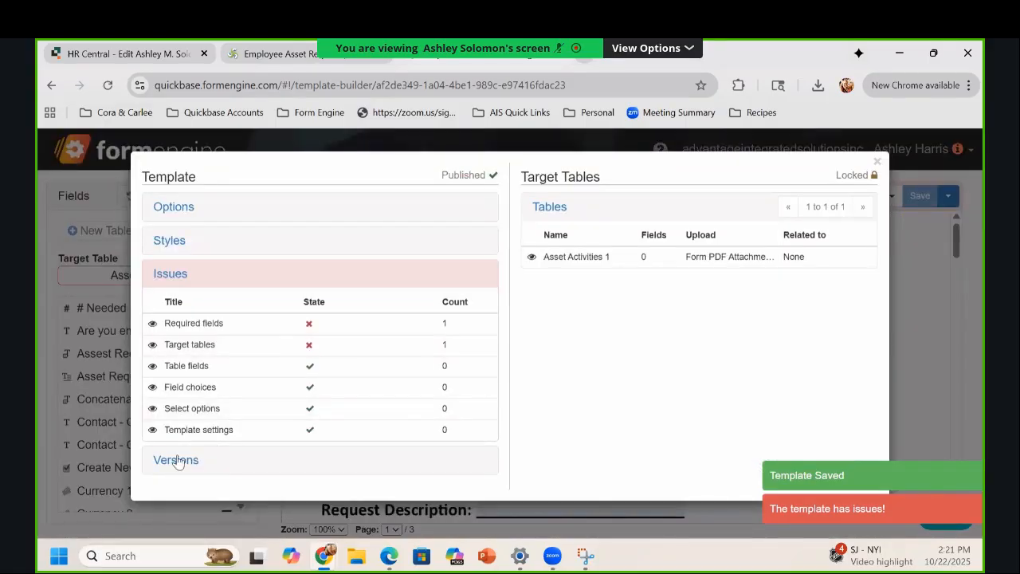
pyautogui.click(176, 458)
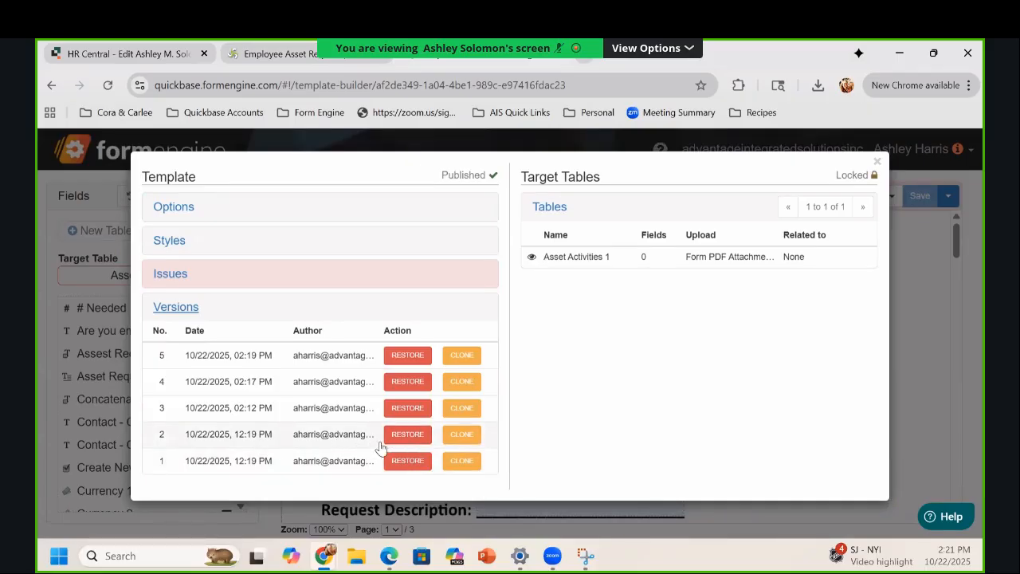
# Step: Restore version 2 without saving the current template as a new version, accepting the published-template warning
pyautogui.click(407, 434)
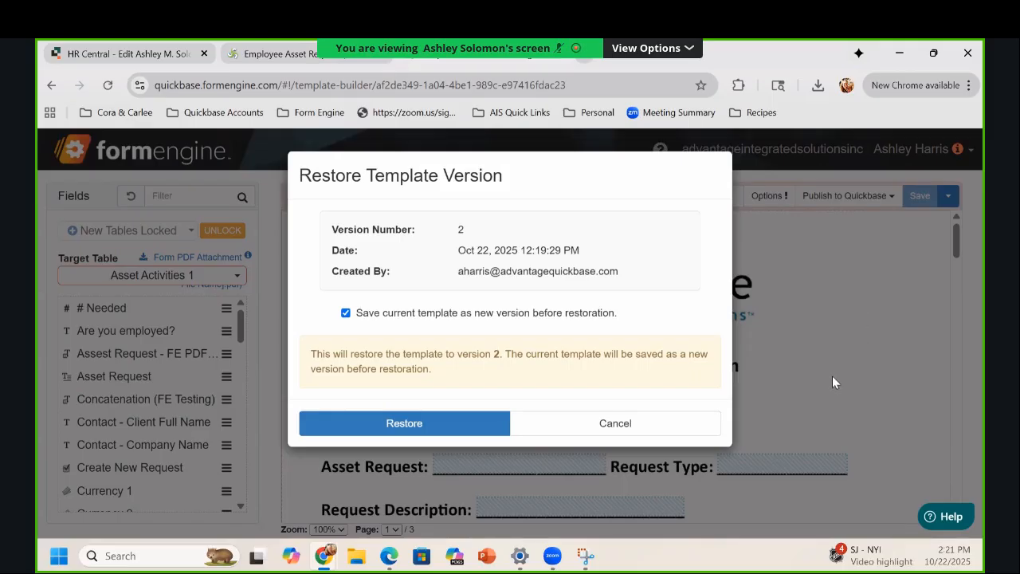
pyautogui.click(346, 313)
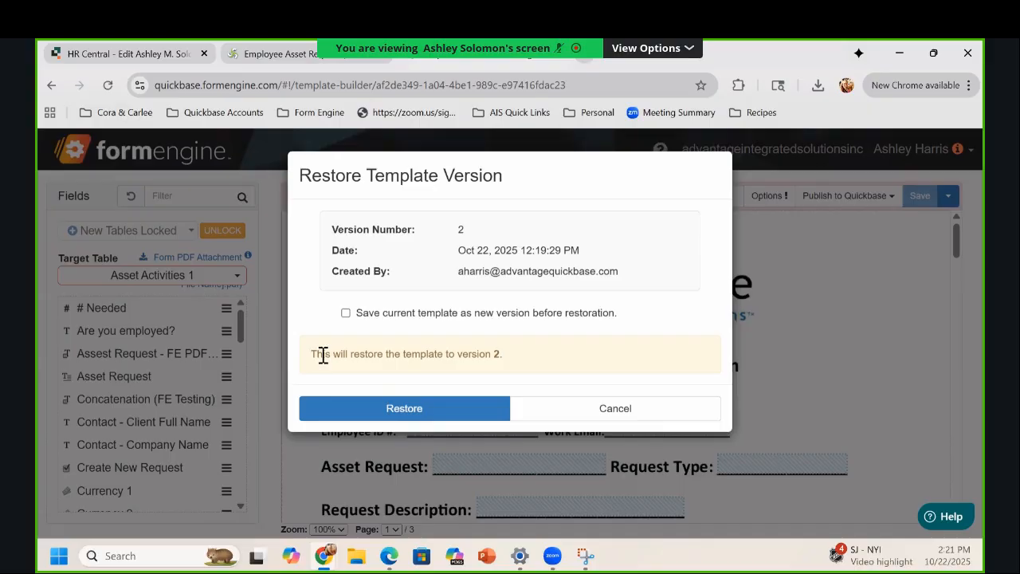
pyautogui.click(453, 407)
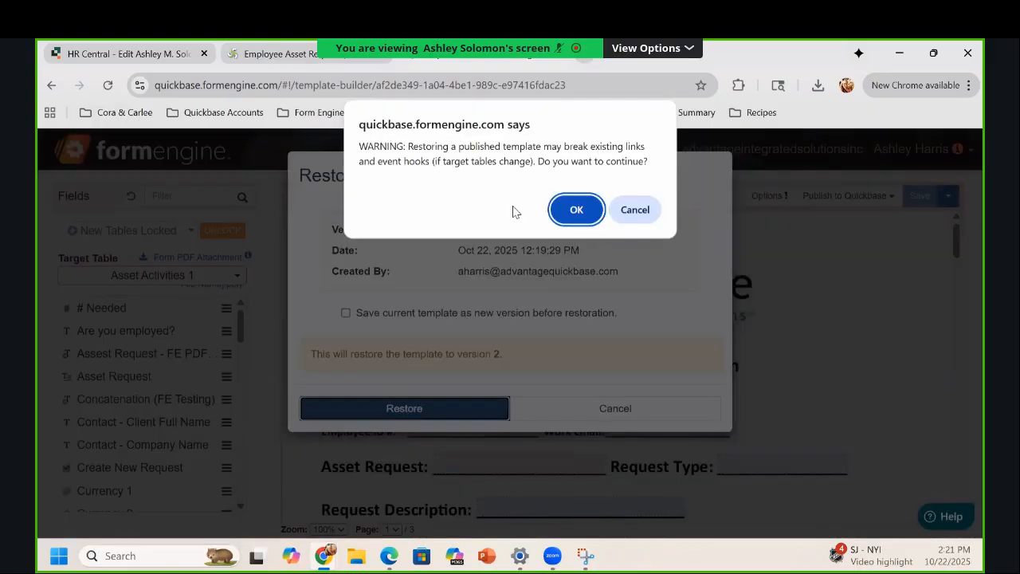
pyautogui.click(568, 212)
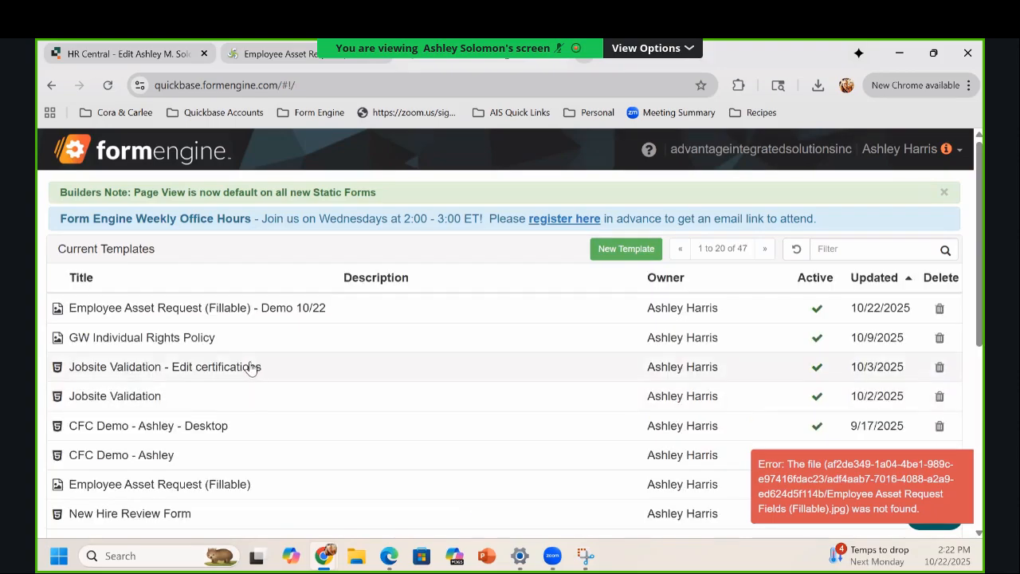
# Step: Try opening the Demo 10/22 template, then cancel a new template to get back to Current Templates
pyautogui.click(239, 309)
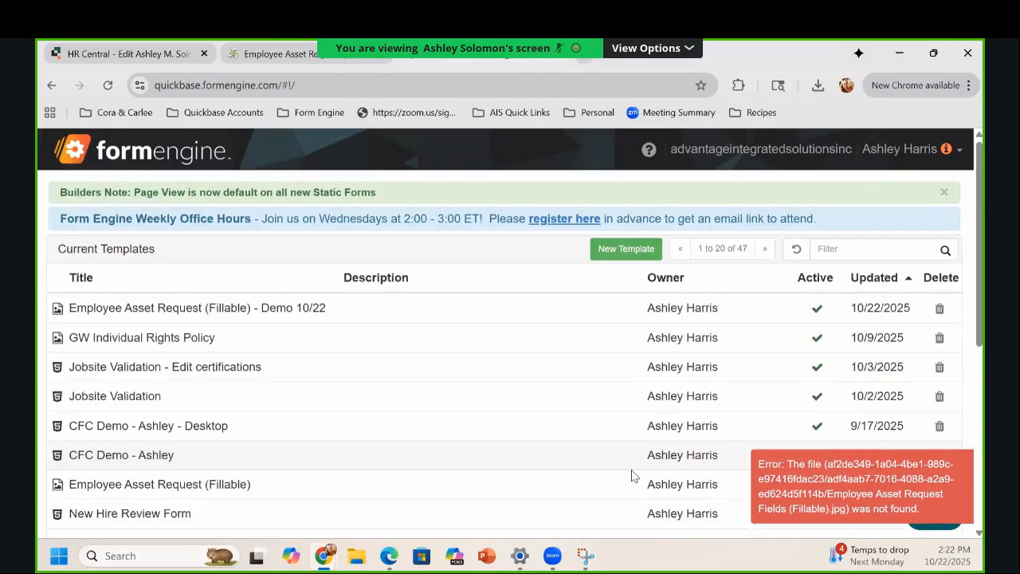
pyautogui.click(603, 257)
pyautogui.click(690, 169)
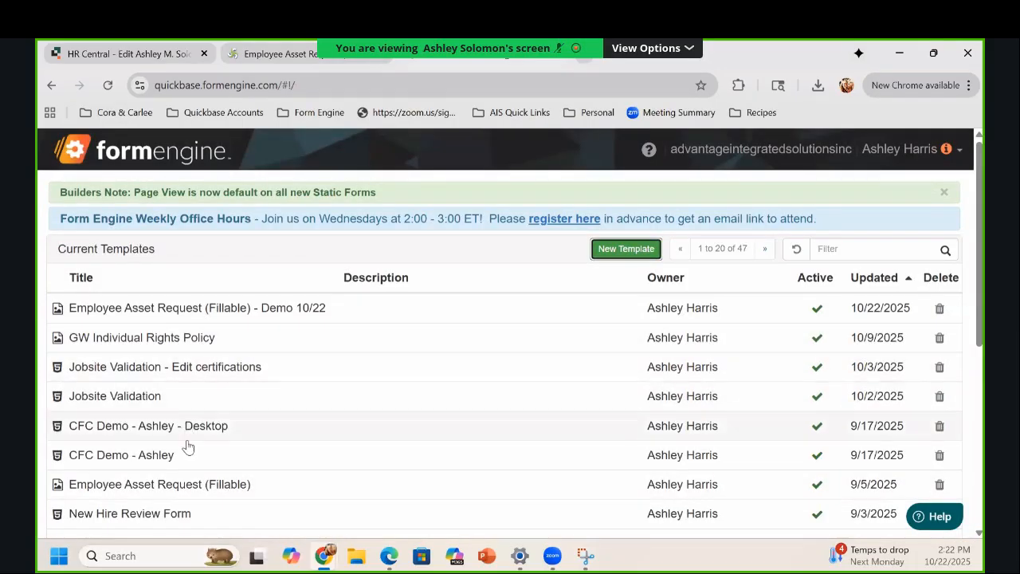
pyautogui.scroll(-1, 188, 446)
# Step: Open Employee Asset Request (Fillable) and Save As a copy named Employee Asset Request (Fillable) - Copy
pyautogui.click(159, 405)
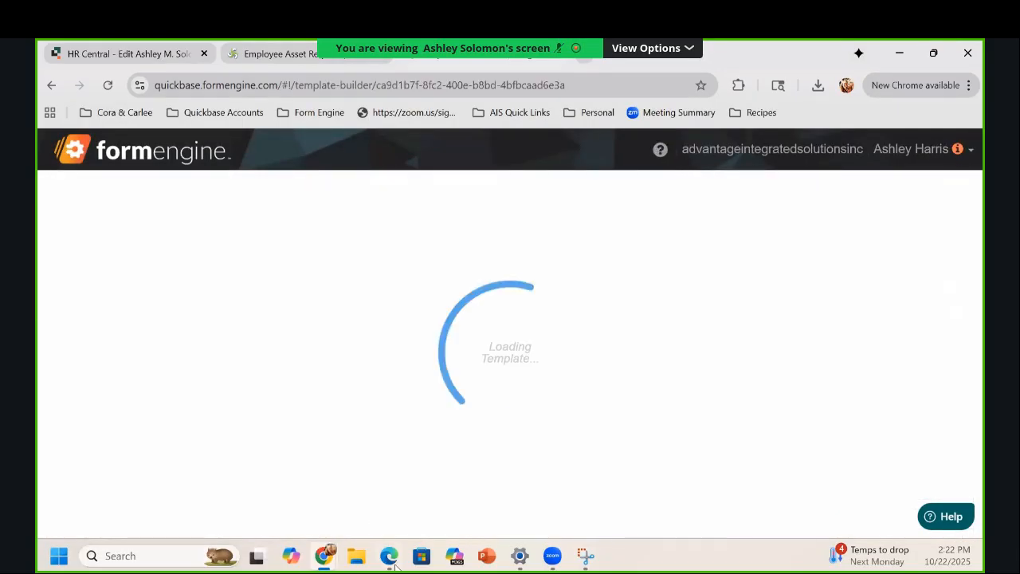
pyautogui.click(885, 200)
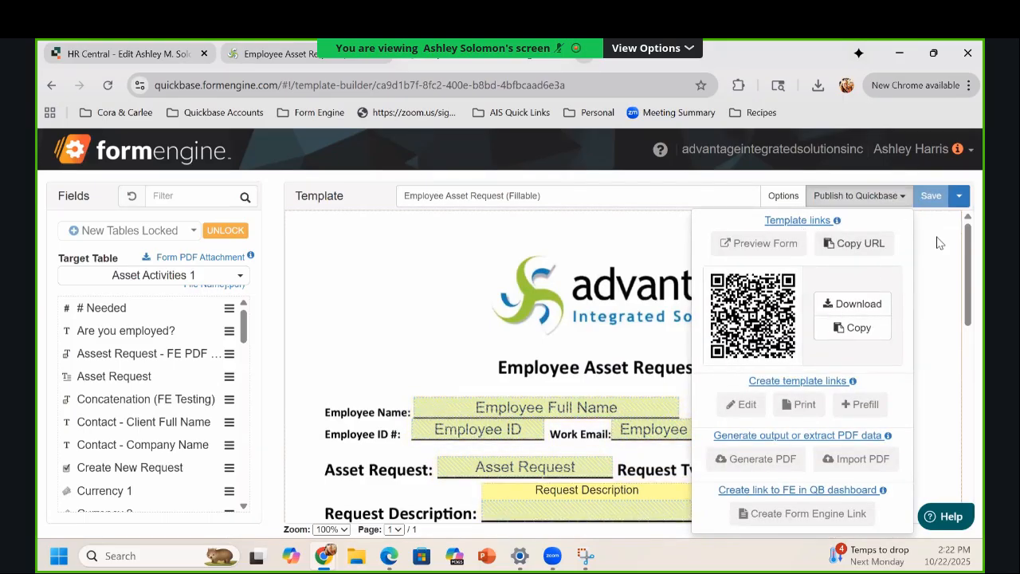
pyautogui.click(958, 195)
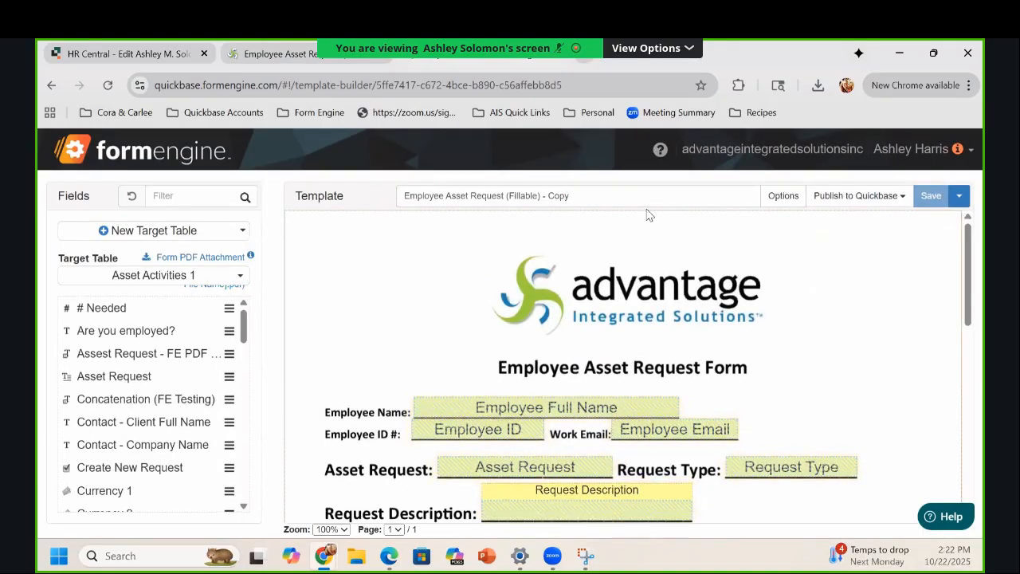
# Step: Delete the old title prefix so the template name reads 'Copy of Demo 10/22', then save
pyautogui.click(572, 203)
pyautogui.doubleClick(558, 195)
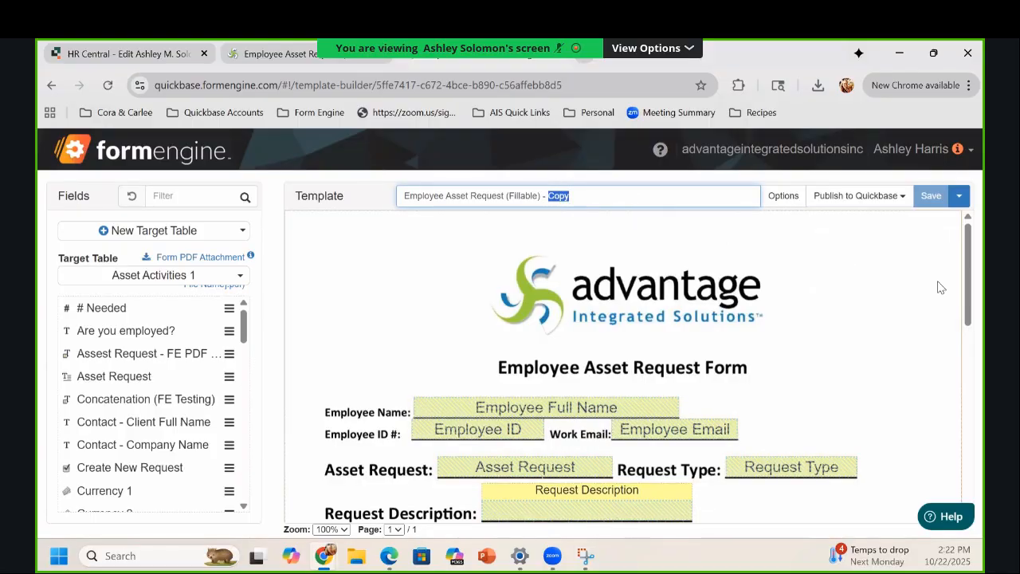
pyautogui.click(571, 196)
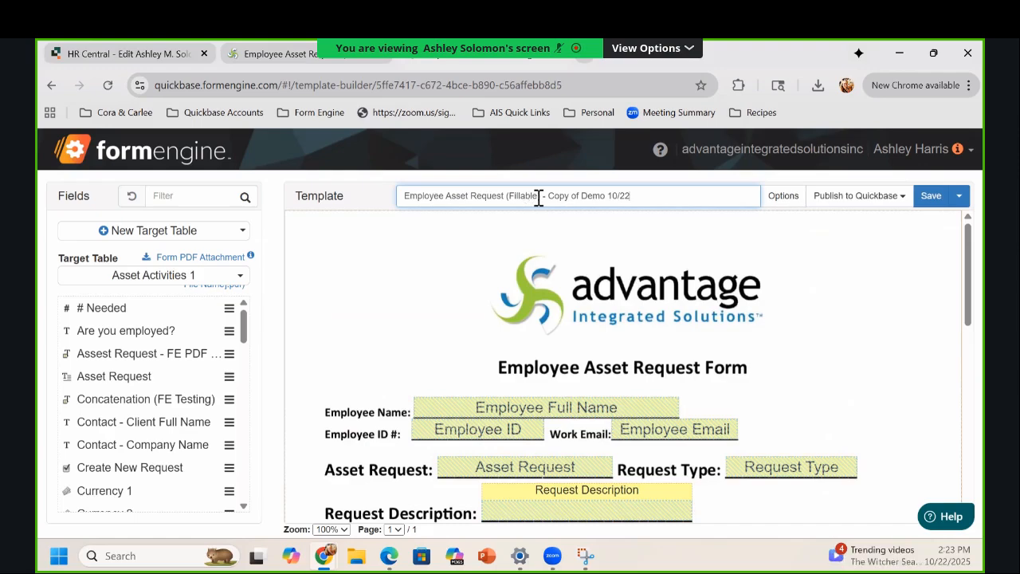
pyautogui.moveTo(545, 195); pyautogui.dragTo(389, 207)
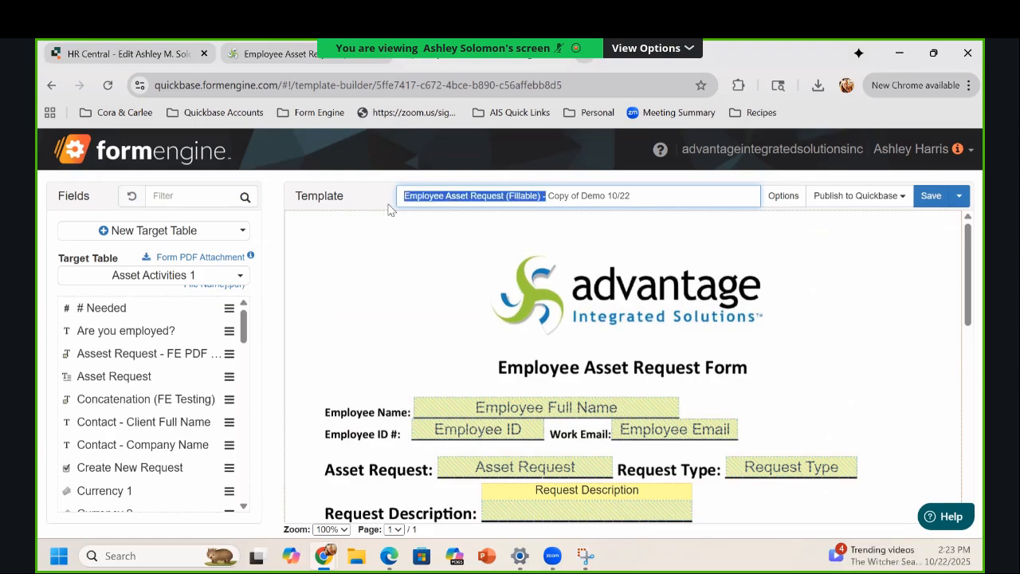
pyautogui.press('BackSpace')
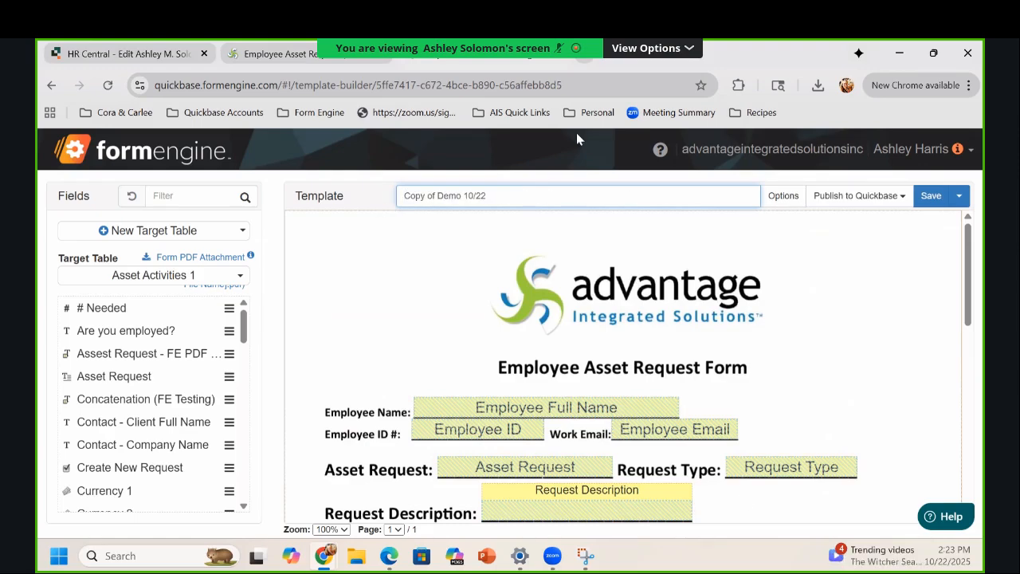
pyautogui.click(935, 199)
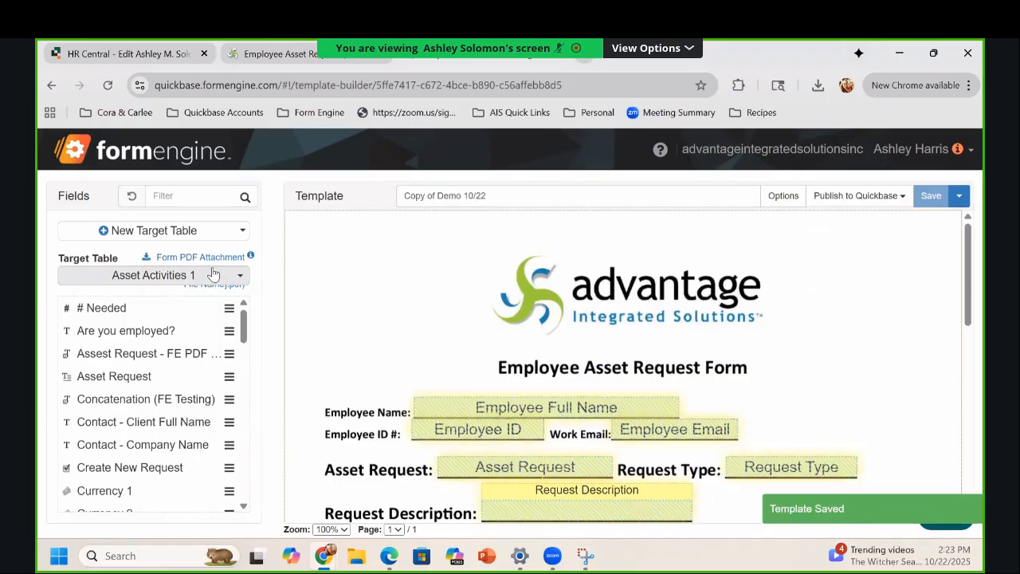
# Step: Change the page background to the Employee Asset Request_3 Forms Merged PDF, giving three pages
pyautogui.rightClick(731, 288)
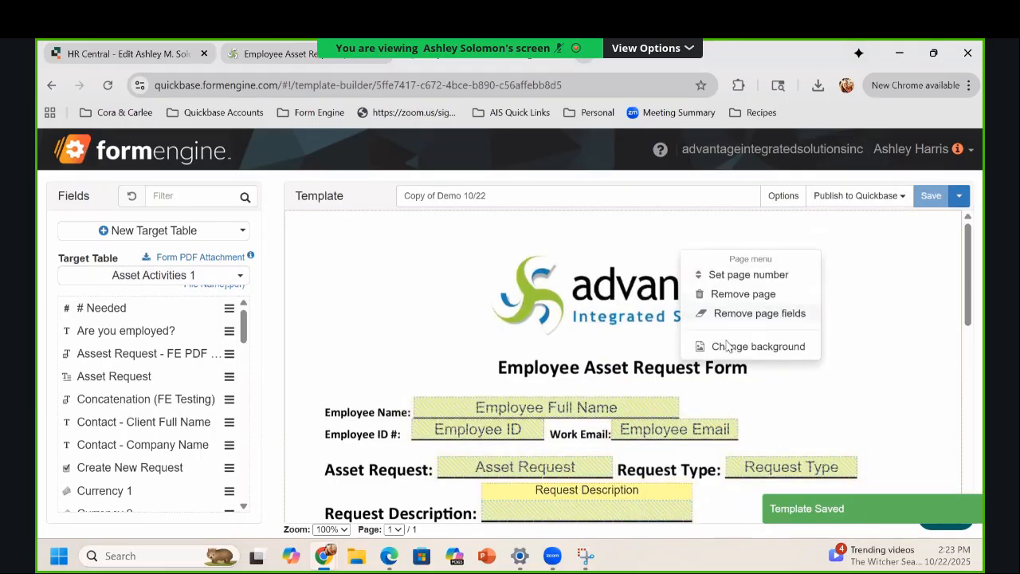
pyautogui.click(726, 347)
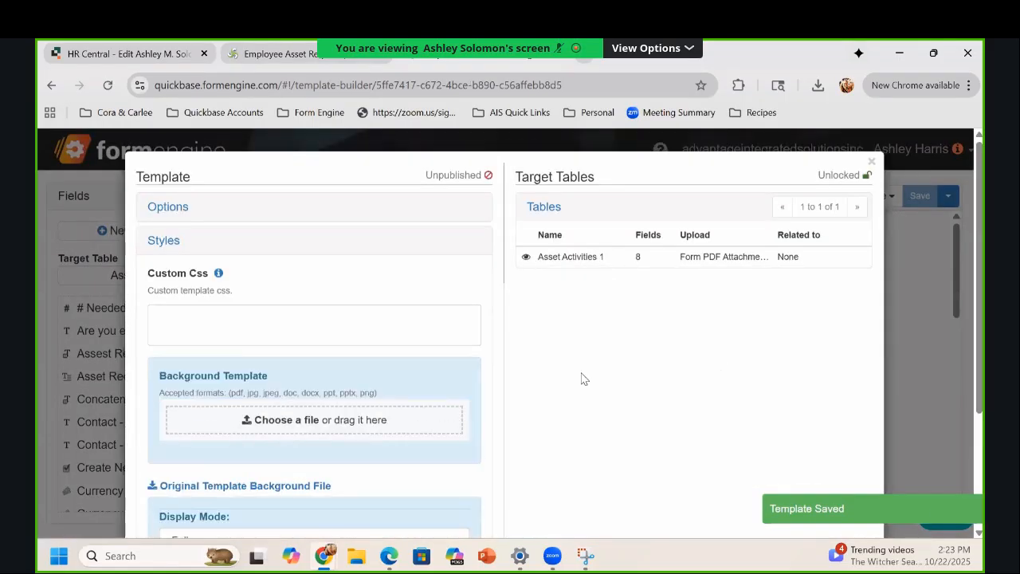
pyautogui.scroll(-1, 268, 395)
pyautogui.click(277, 385)
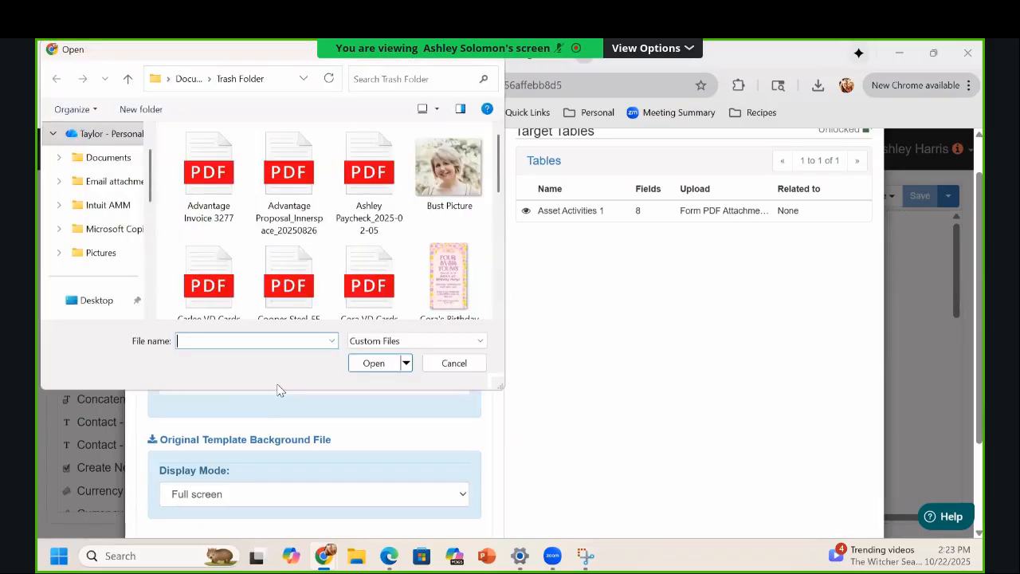
pyautogui.scroll(-1, 411, 291)
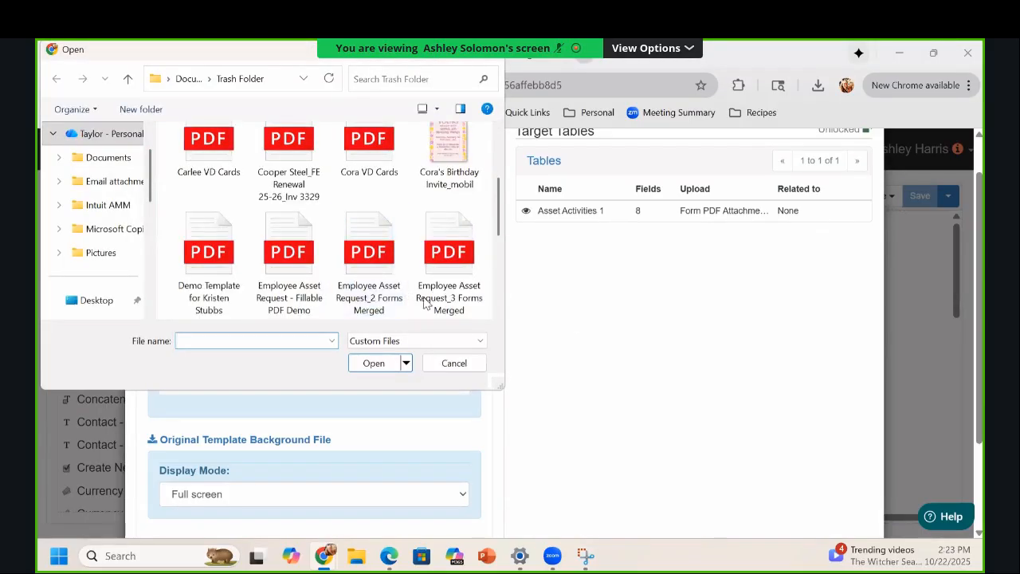
pyautogui.click(374, 363)
pyautogui.click(581, 199)
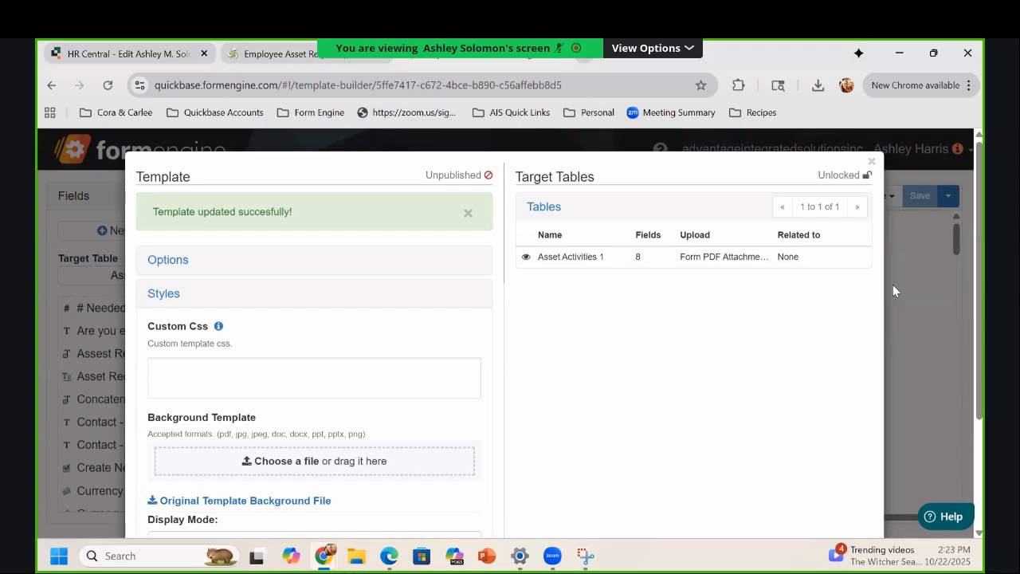
pyautogui.click(928, 285)
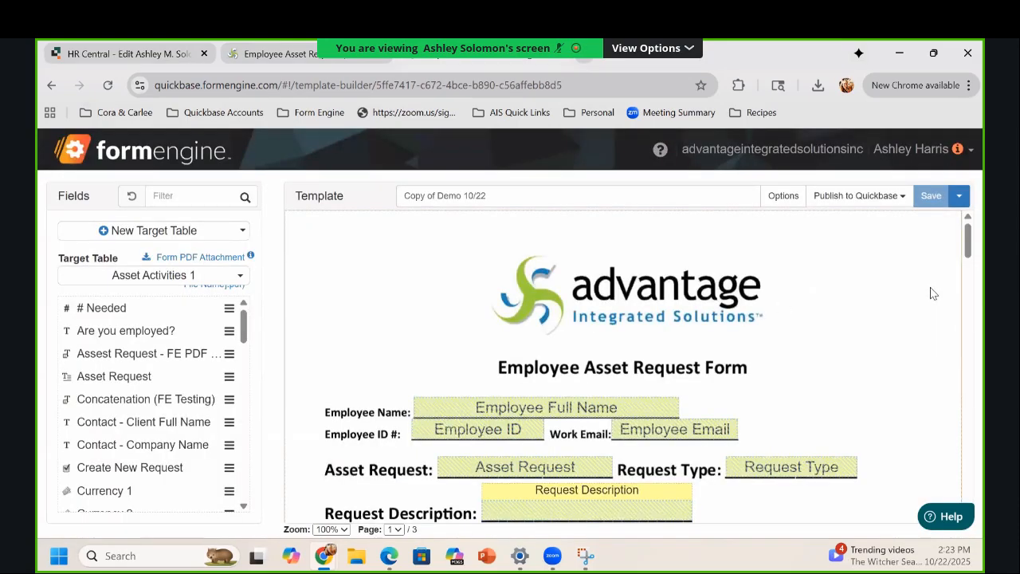
# Step: Scroll through the three pages back to page 1 and bring up its page options
pyautogui.scroll(-1, 935, 304)
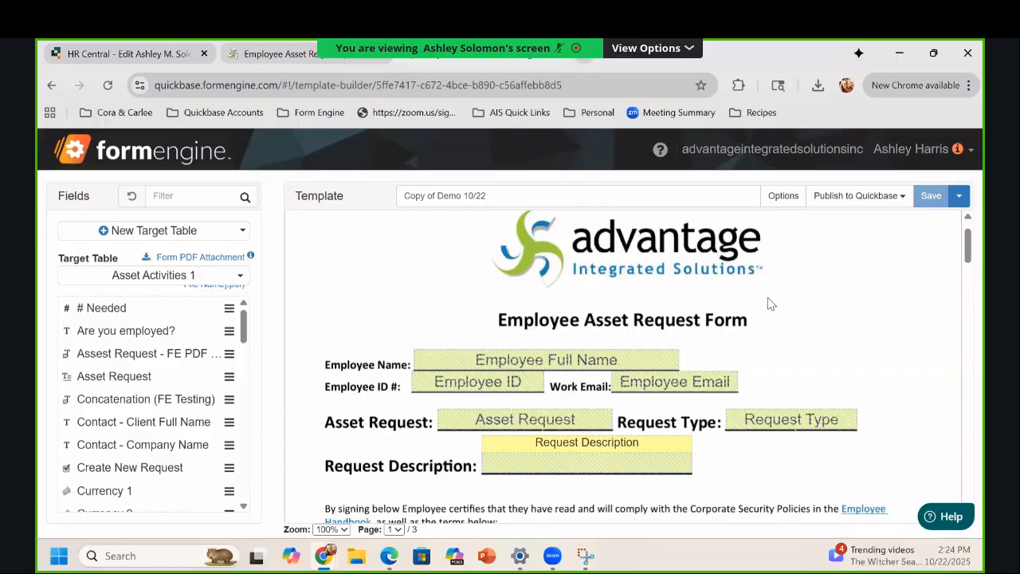
pyautogui.rightClick(825, 293)
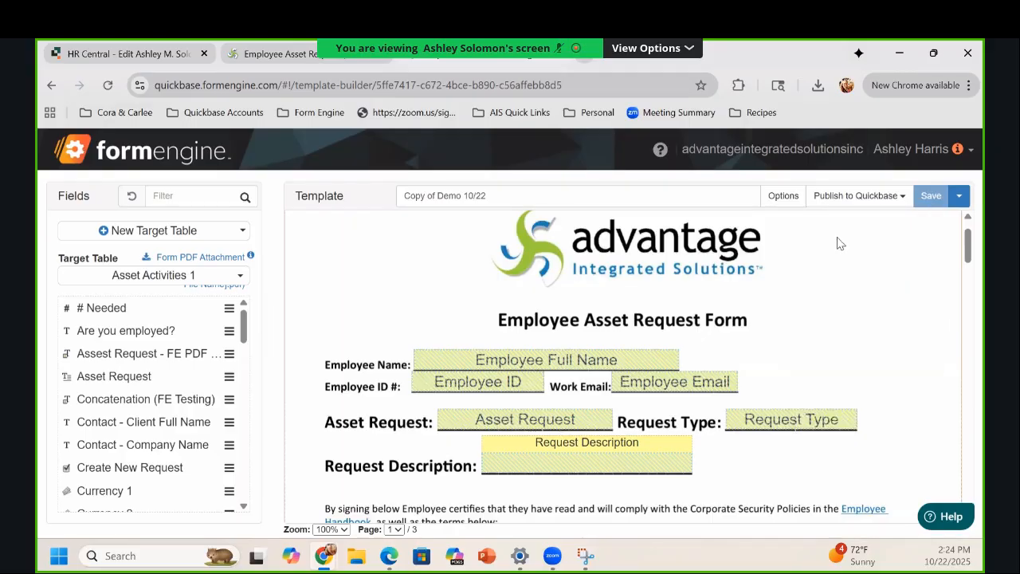
pyautogui.scroll(-10, 833, 253)
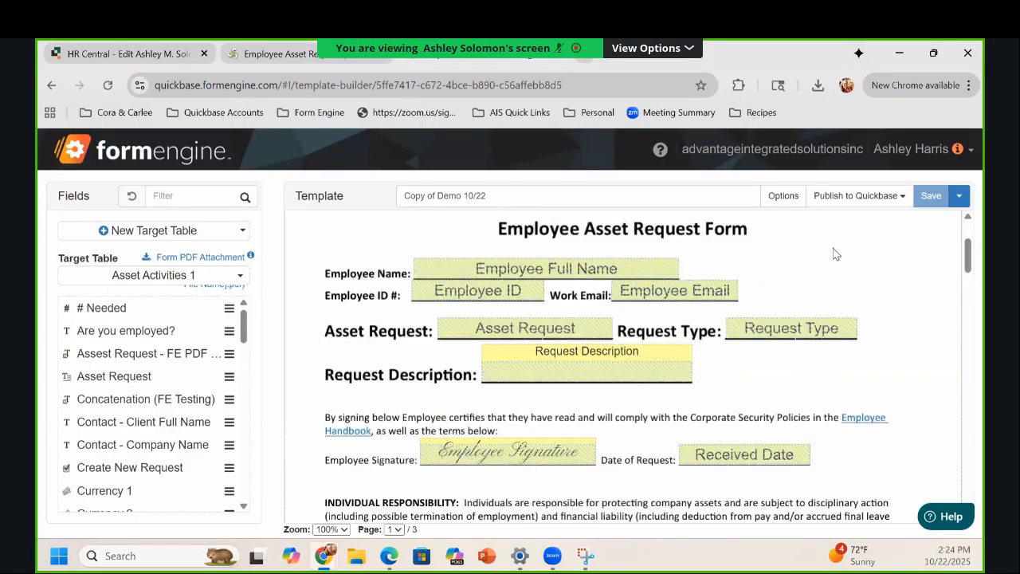
pyautogui.scroll(-10, 833, 258)
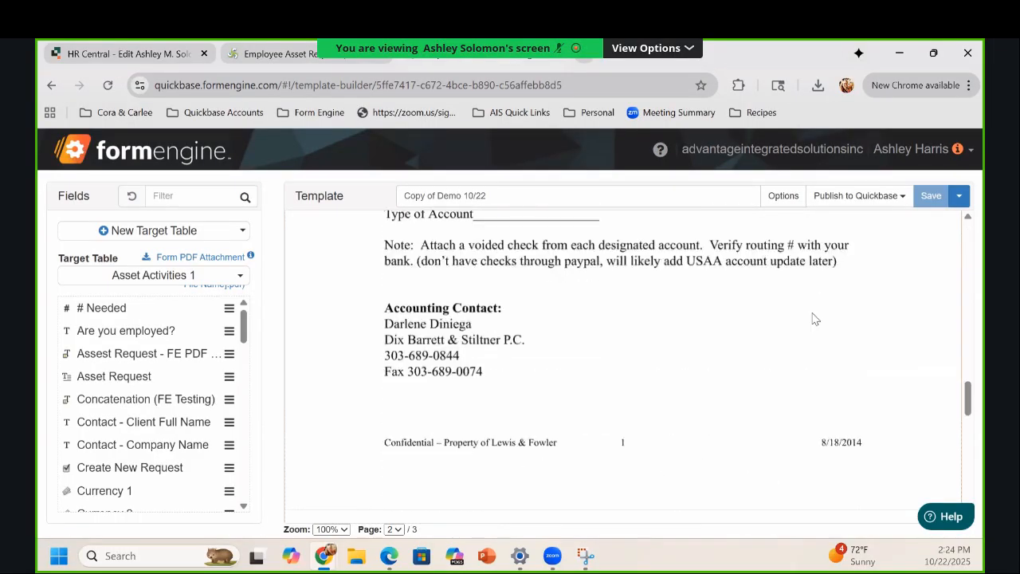
pyautogui.scroll(-2, 558, 325)
pyautogui.scroll(-3, 557, 325)
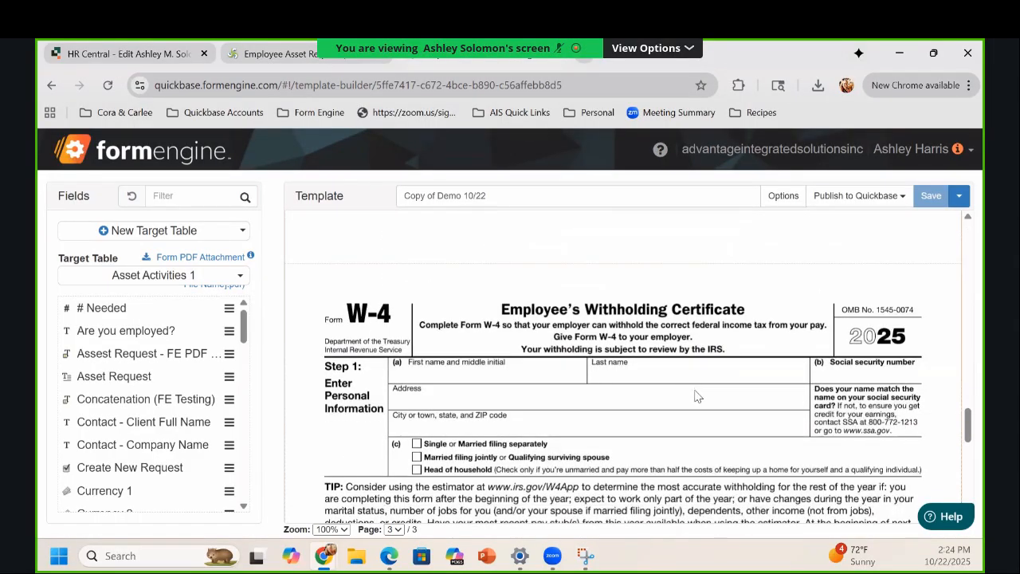
pyautogui.scroll(6, 693, 395)
pyautogui.scroll(12, 695, 396)
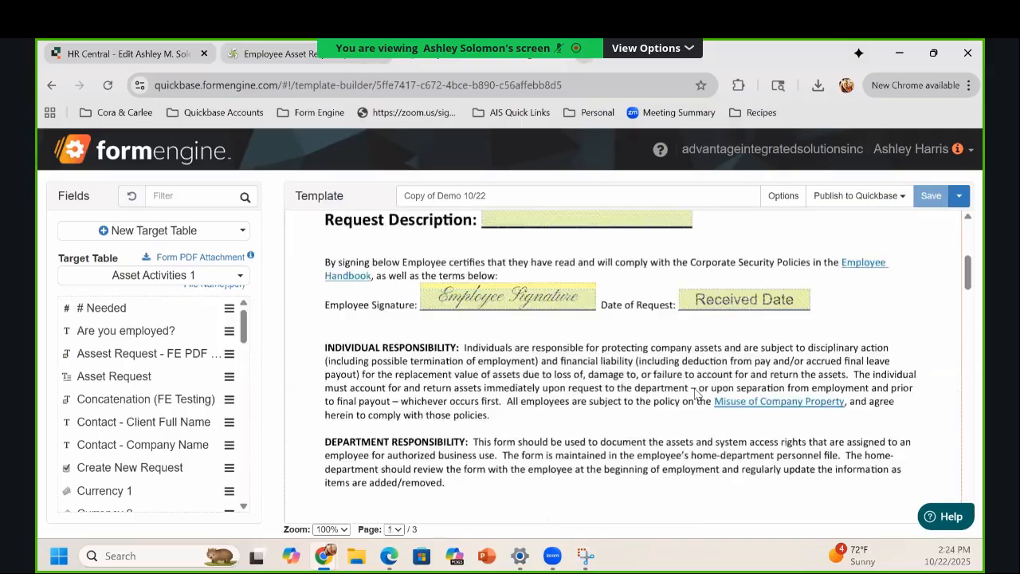
pyautogui.rightClick(796, 287)
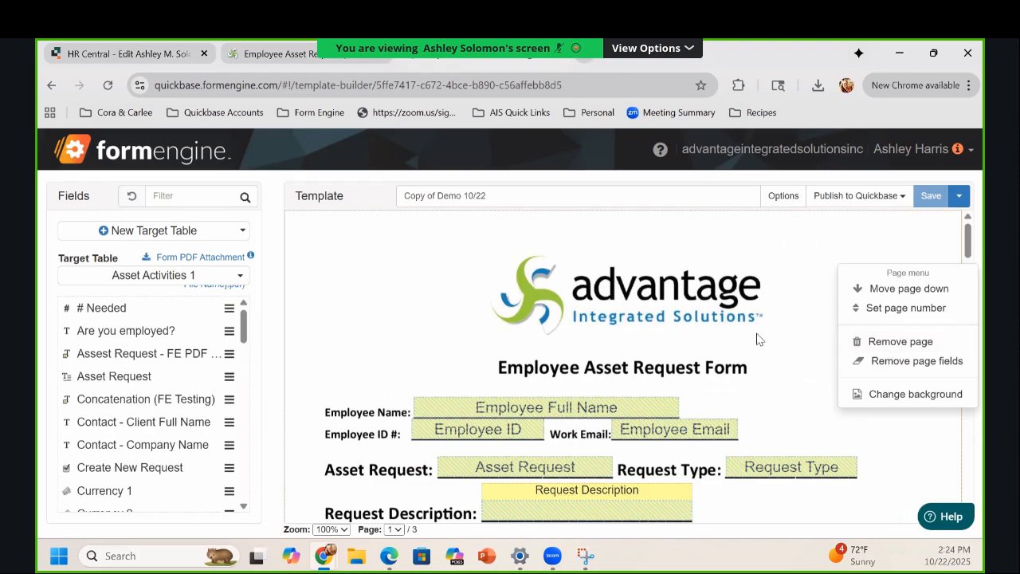
# Step: Dismiss the page options and the Save dropdown without choosing Save As or Discard Changes
pyautogui.click(787, 336)
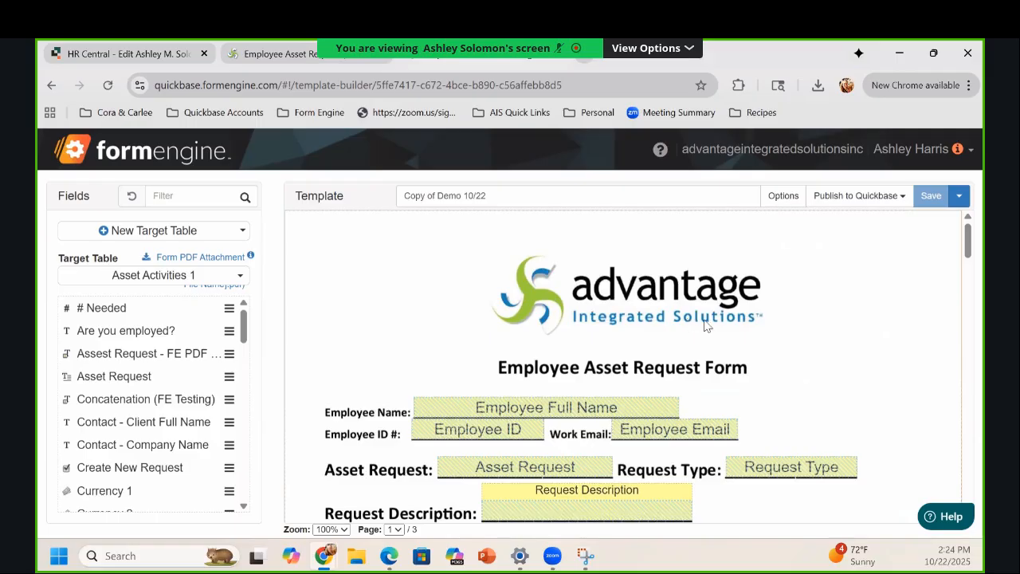
pyautogui.scroll(-1, 706, 325)
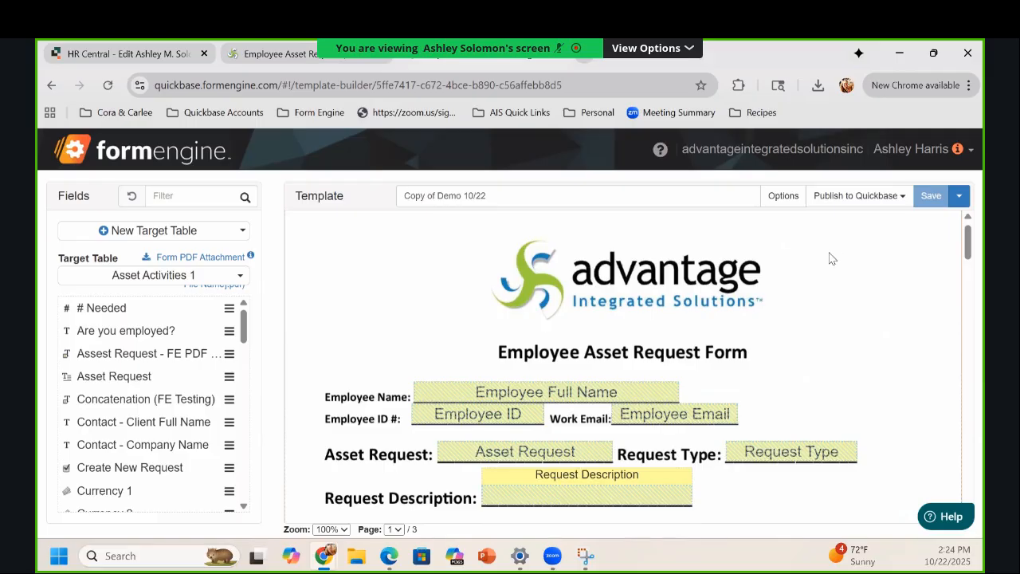
pyautogui.scroll(-2, 825, 272)
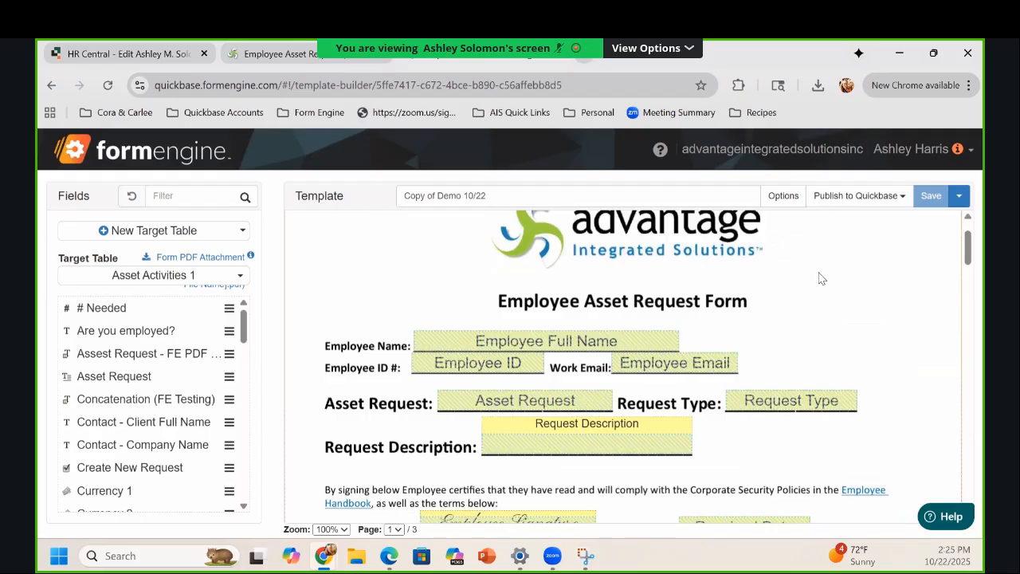
pyautogui.click(958, 196)
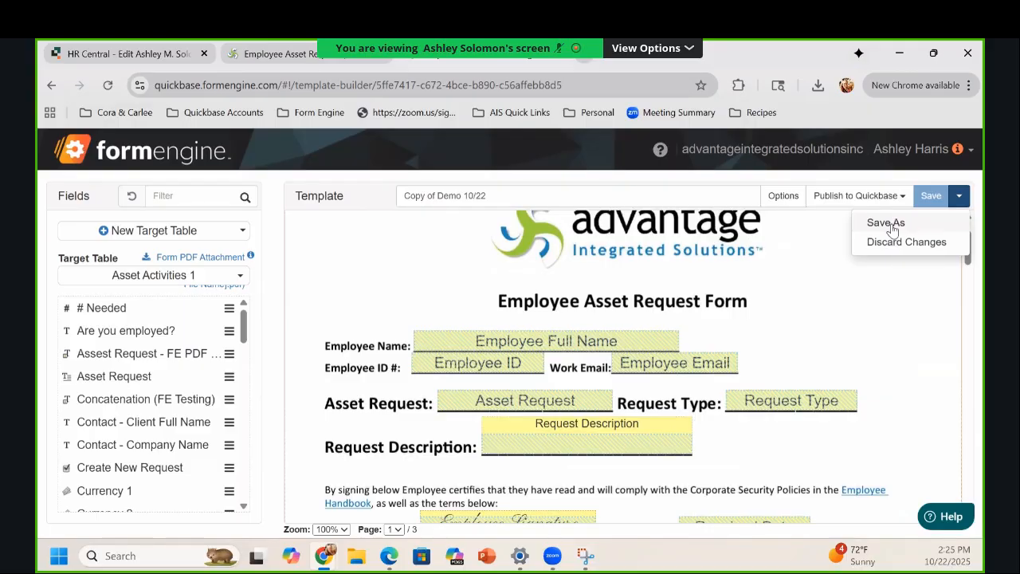
pyautogui.click(808, 311)
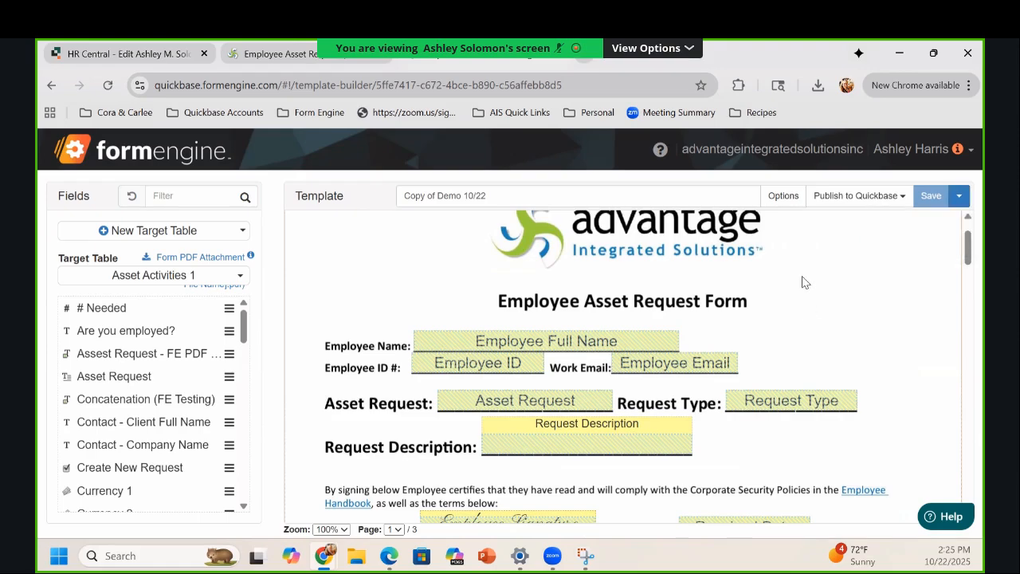
# Step: Start removing page 1, then cancel the removal
pyautogui.rightClick(801, 284)
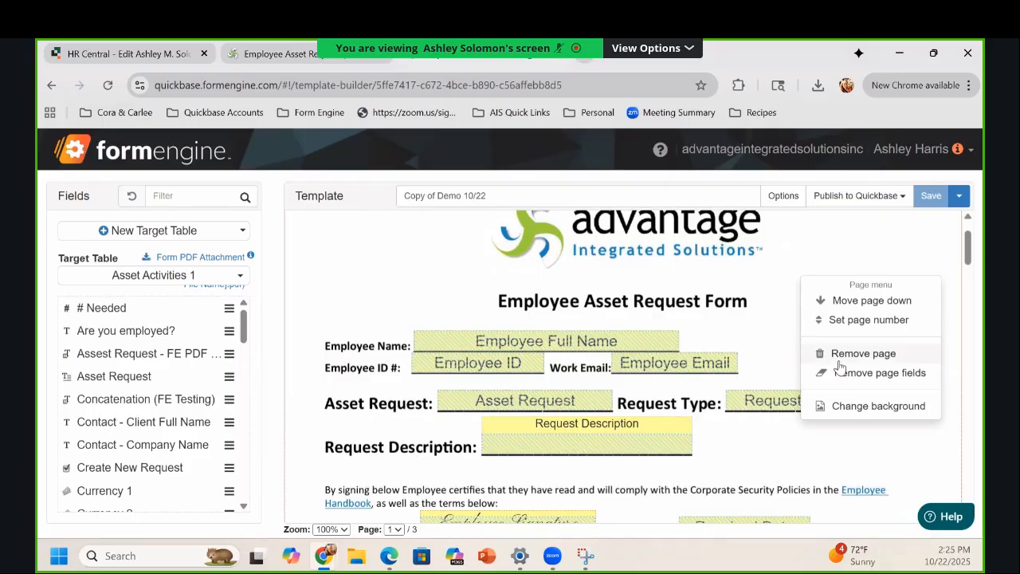
pyautogui.click(862, 353)
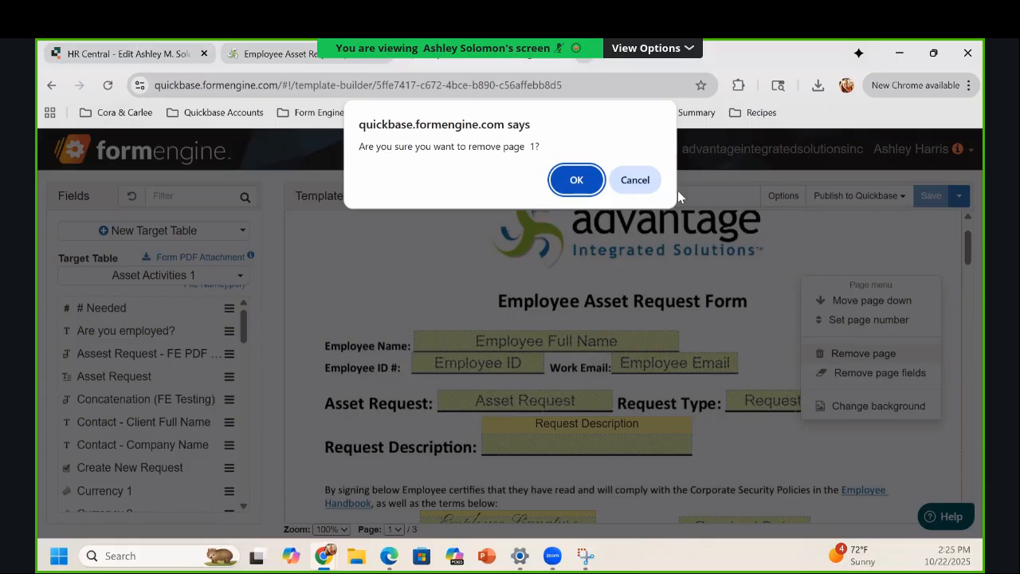
pyautogui.click(635, 180)
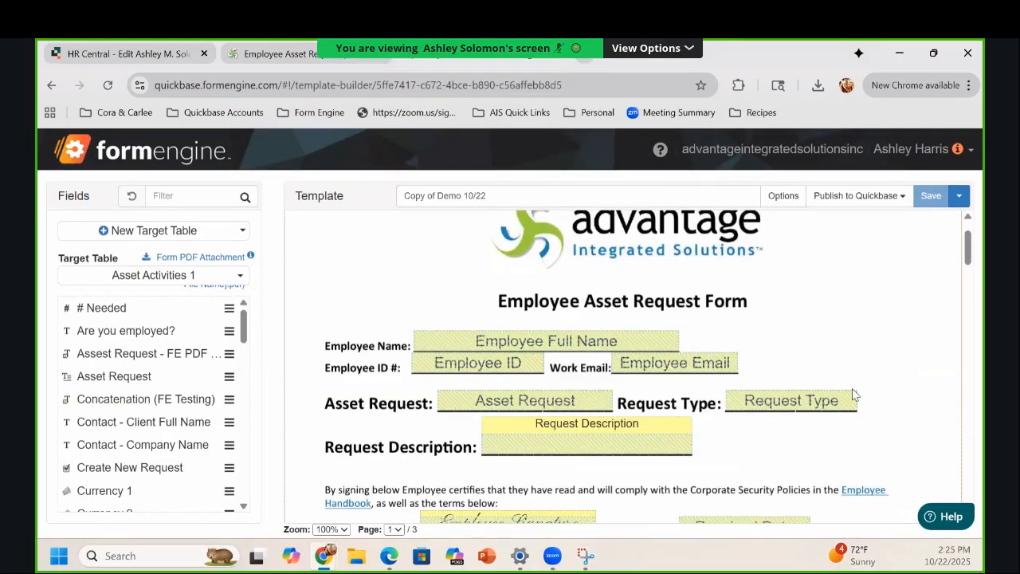
# Step: Remove page 2, the Direct Deposit page, confirming with Enter
pyautogui.scroll(-10, 813, 405)
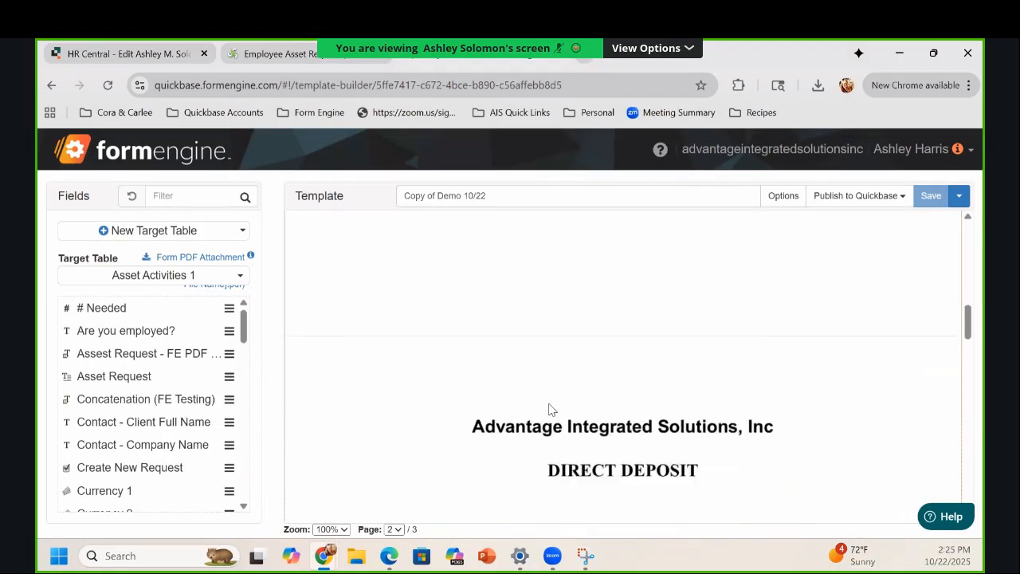
pyautogui.scroll(-1, 701, 358)
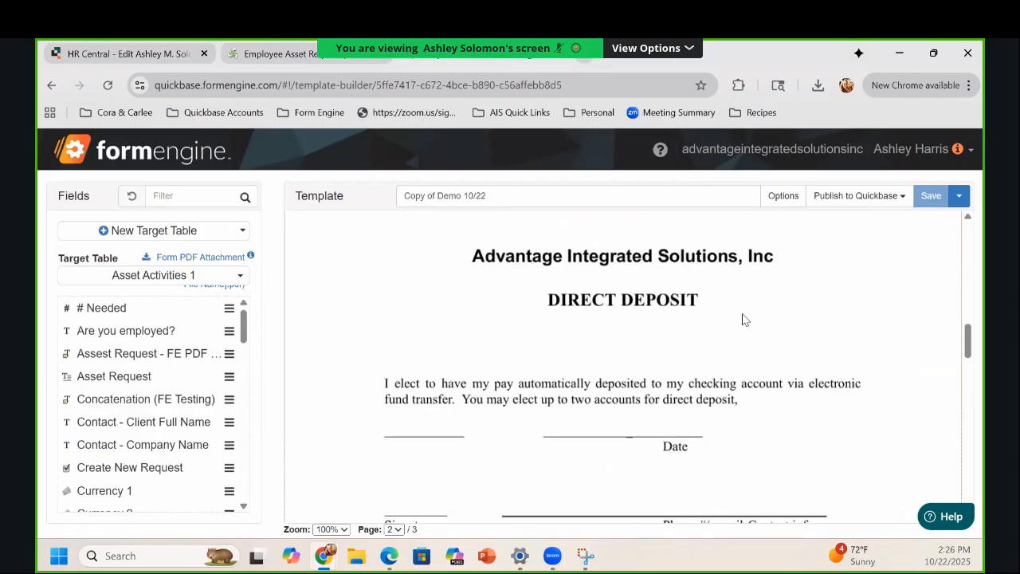
pyautogui.rightClick(742, 320)
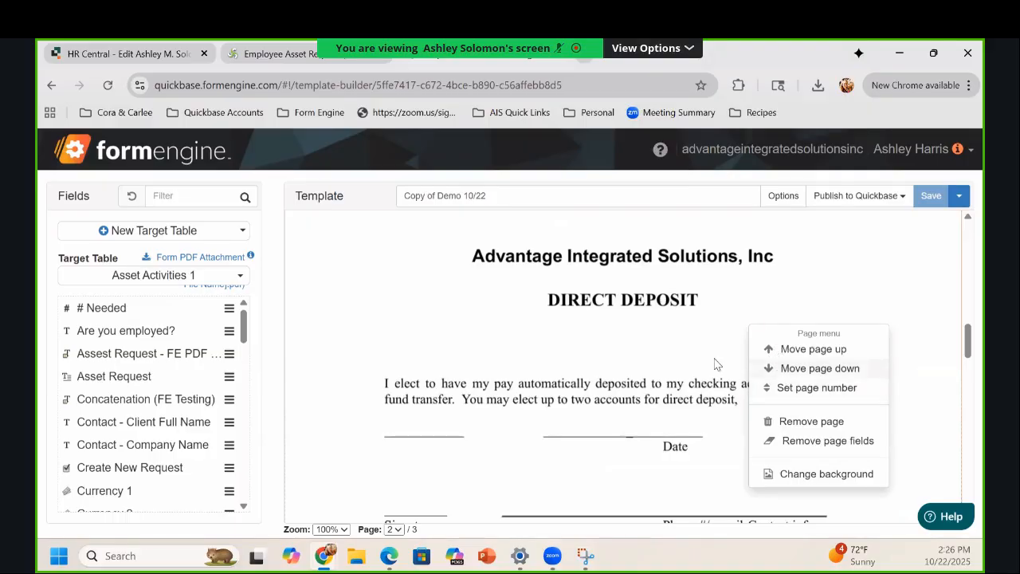
pyautogui.click(791, 428)
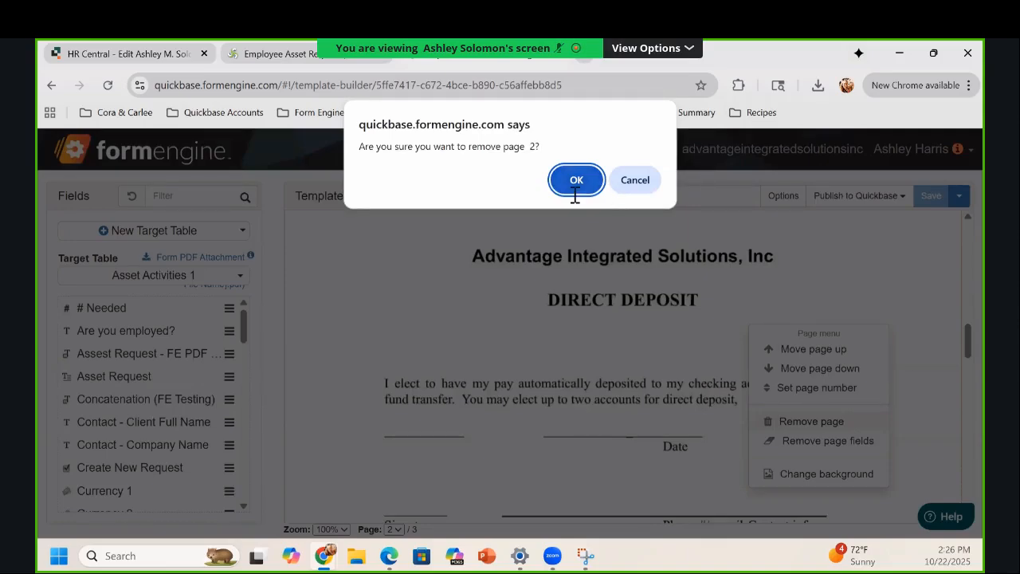
pyautogui.press('Return')
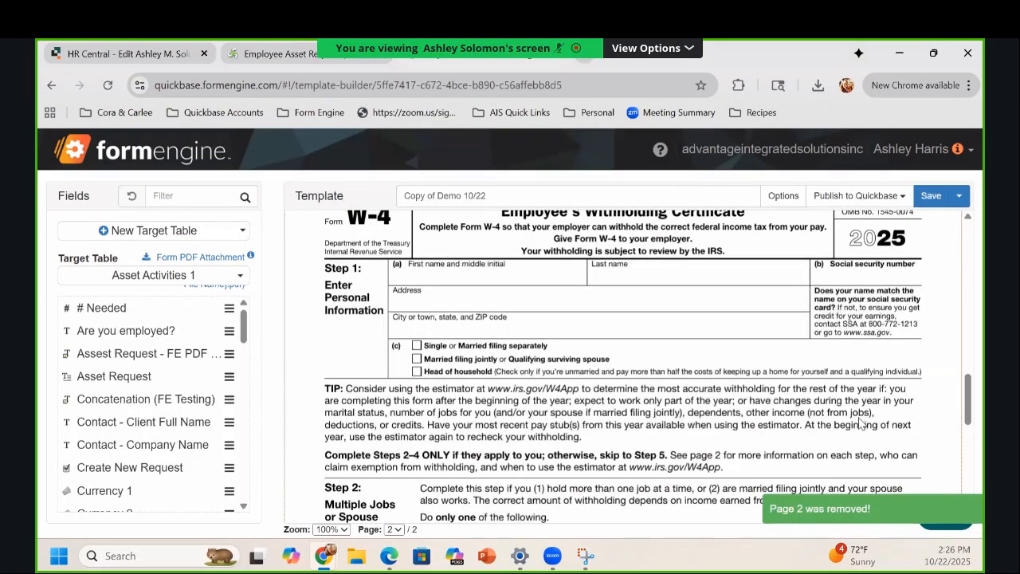
pyautogui.scroll(15, 849, 417)
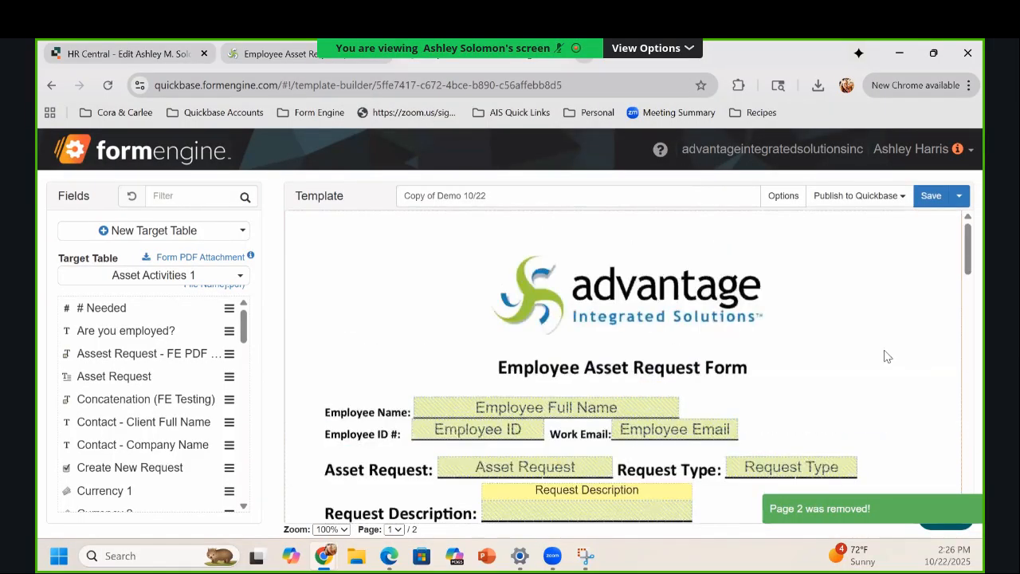
pyautogui.scroll(-6, 860, 346)
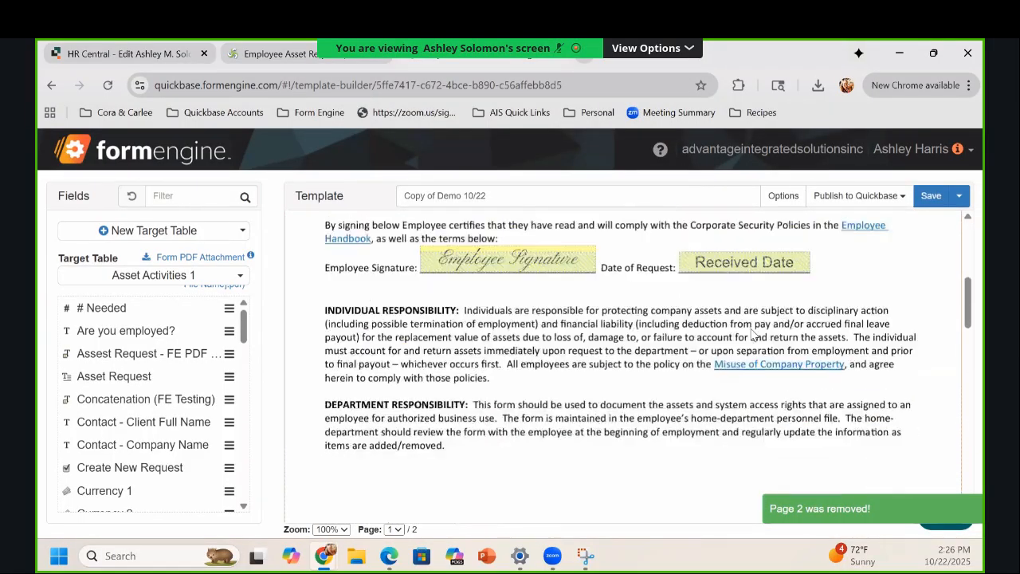
pyautogui.scroll(6, 781, 353)
pyautogui.scroll(-13, 799, 365)
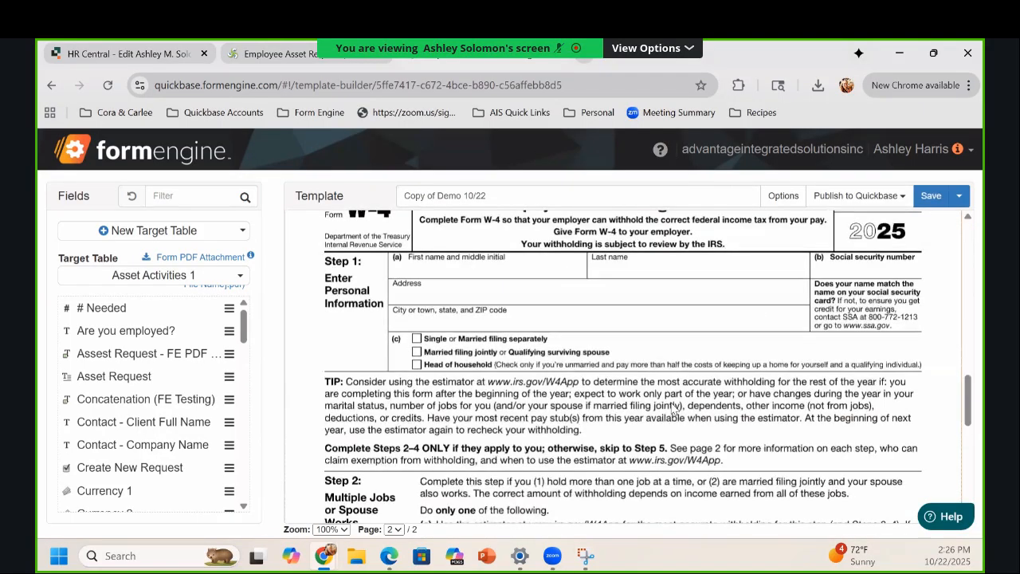
# Step: Save the template and review the pages, finding Direct Deposit still after the W-4
pyautogui.click(930, 199)
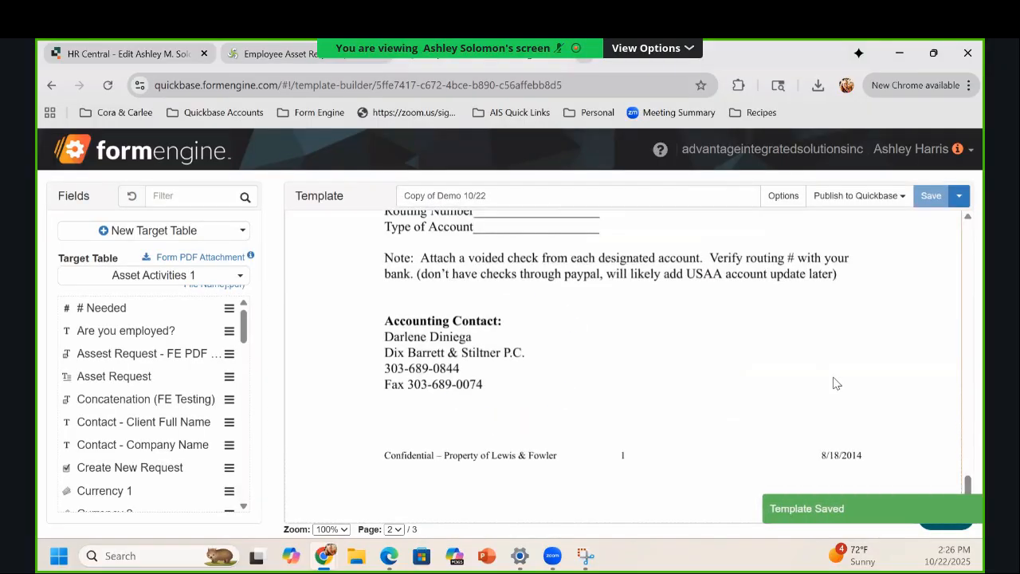
pyautogui.scroll(10, 835, 384)
pyautogui.scroll(10, 730, 245)
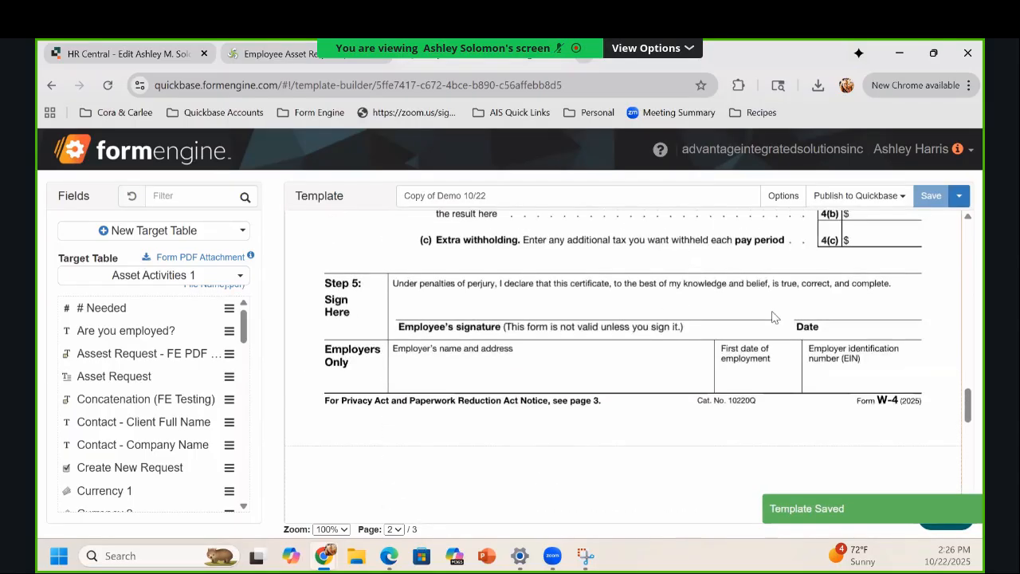
pyautogui.scroll(-10, 756, 345)
pyautogui.scroll(5, 760, 338)
pyautogui.scroll(15, 759, 338)
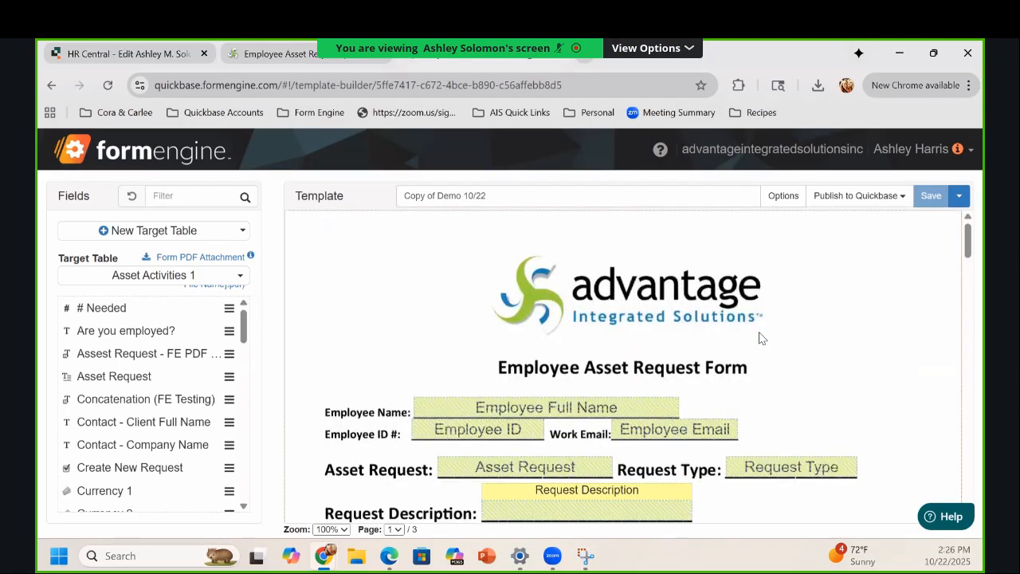
pyautogui.scroll(-13, 759, 338)
pyautogui.scroll(-9, 759, 338)
pyautogui.scroll(3, 762, 337)
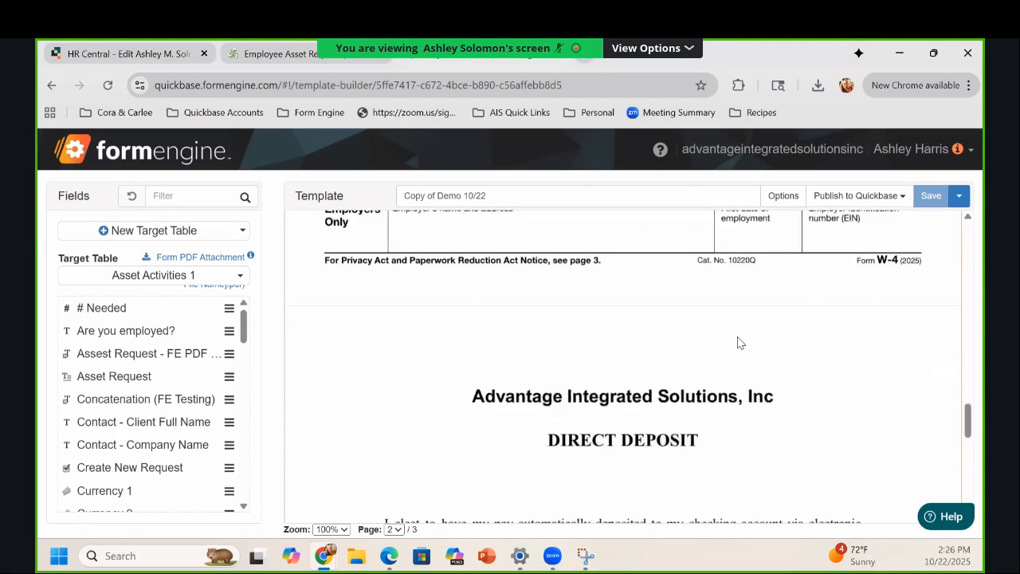
pyautogui.scroll(-1, 762, 338)
# Step: Attempt to remove the Direct Deposit page twice, backing out both times
pyautogui.rightClick(677, 316)
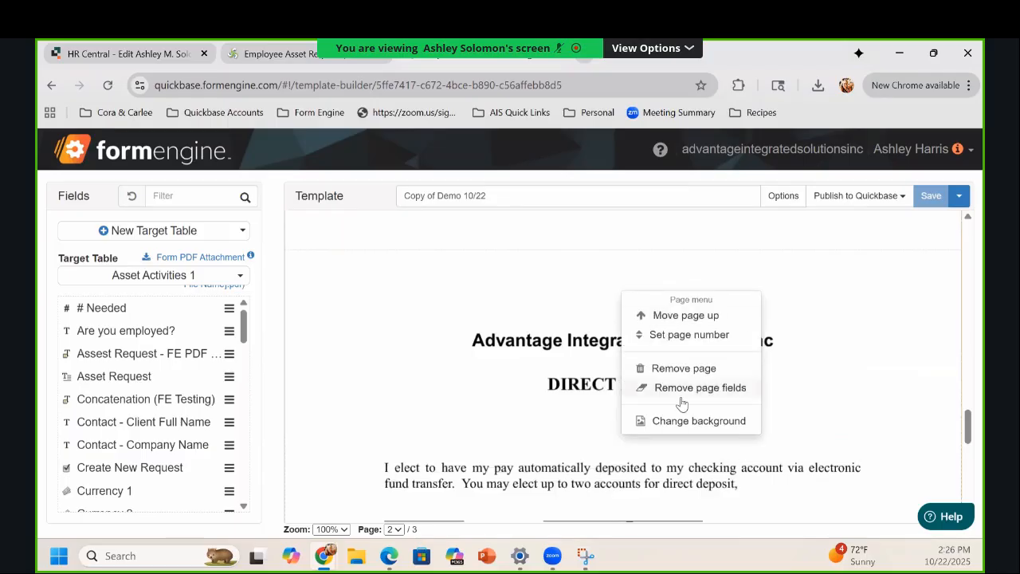
pyautogui.click(682, 371)
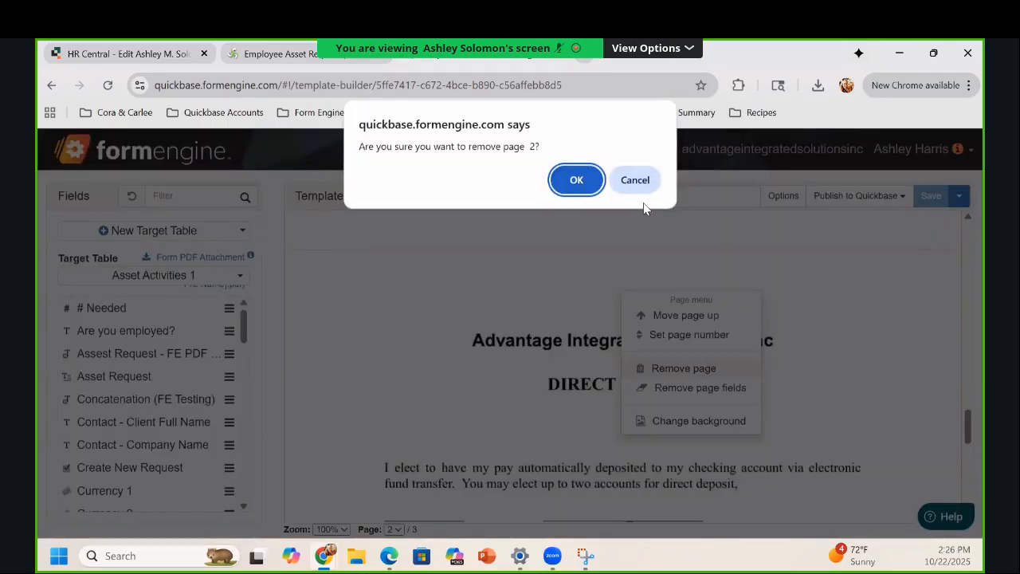
pyautogui.press('Escape')
pyautogui.scroll(-1, 719, 315)
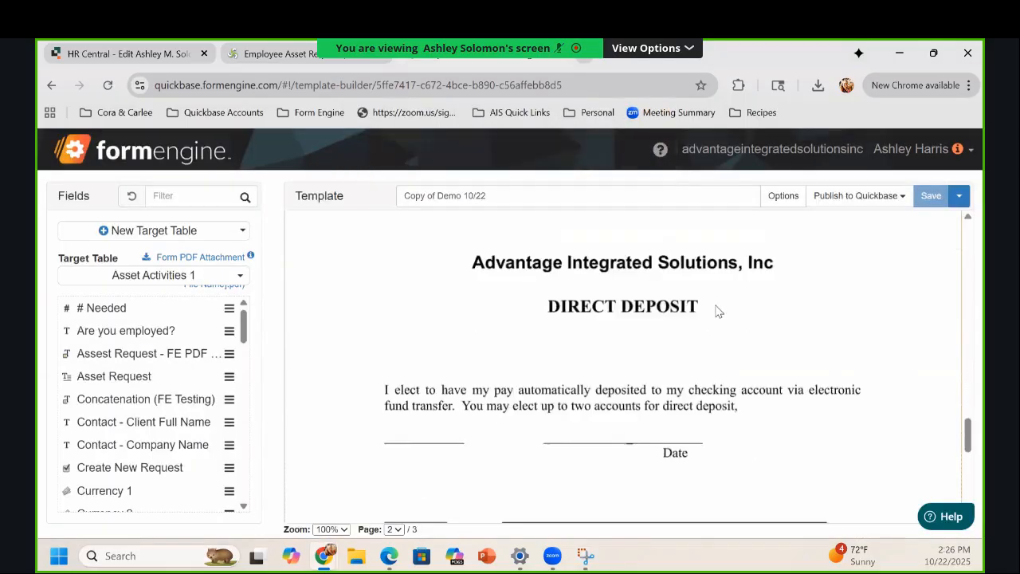
pyautogui.scroll(-2, 717, 315)
pyautogui.rightClick(731, 343)
pyautogui.click(753, 395)
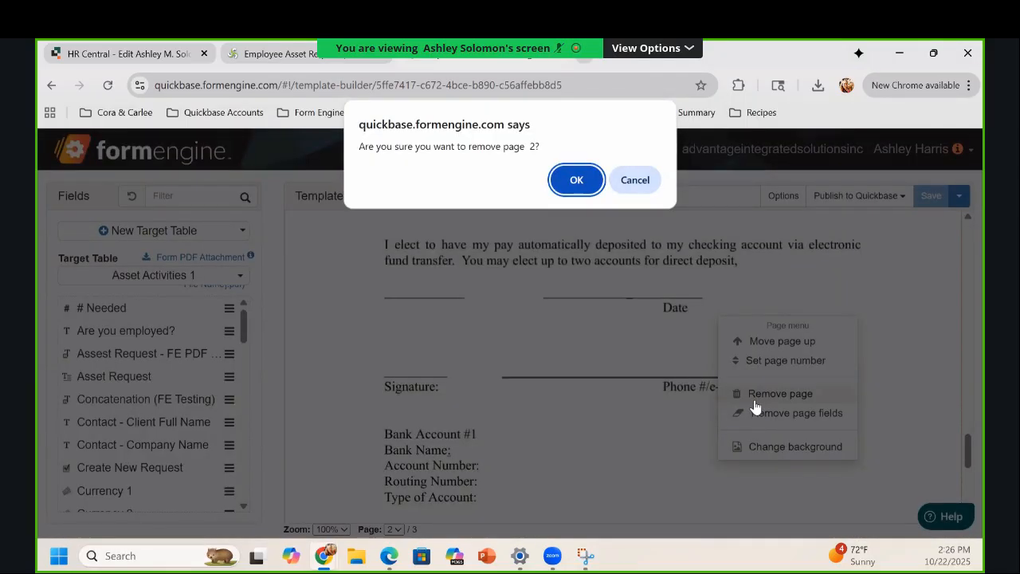
pyautogui.click(635, 181)
# Step: Reload the template builder and scroll down to the W-4 page
pyautogui.scroll(3, 669, 283)
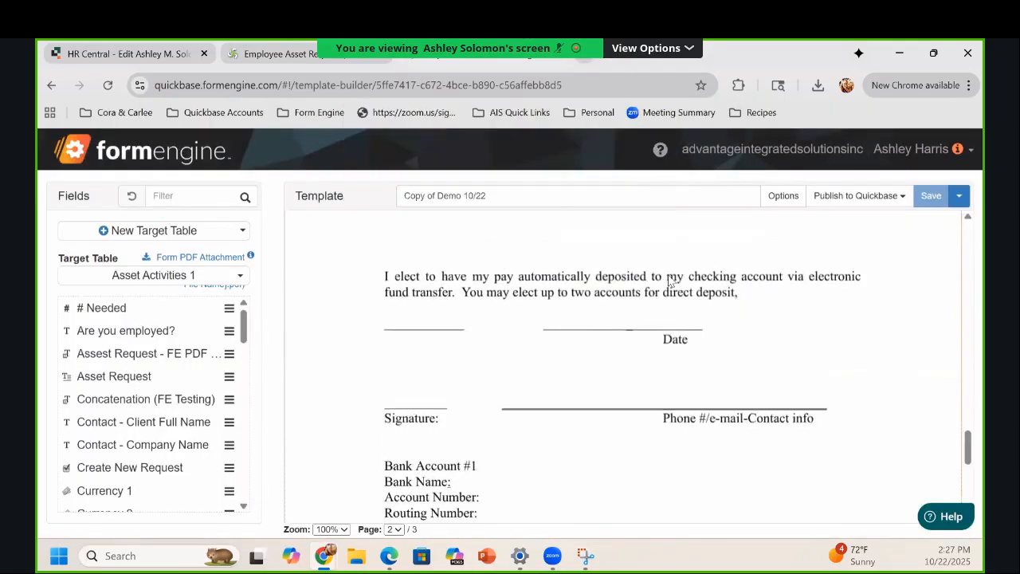
pyautogui.click(110, 84)
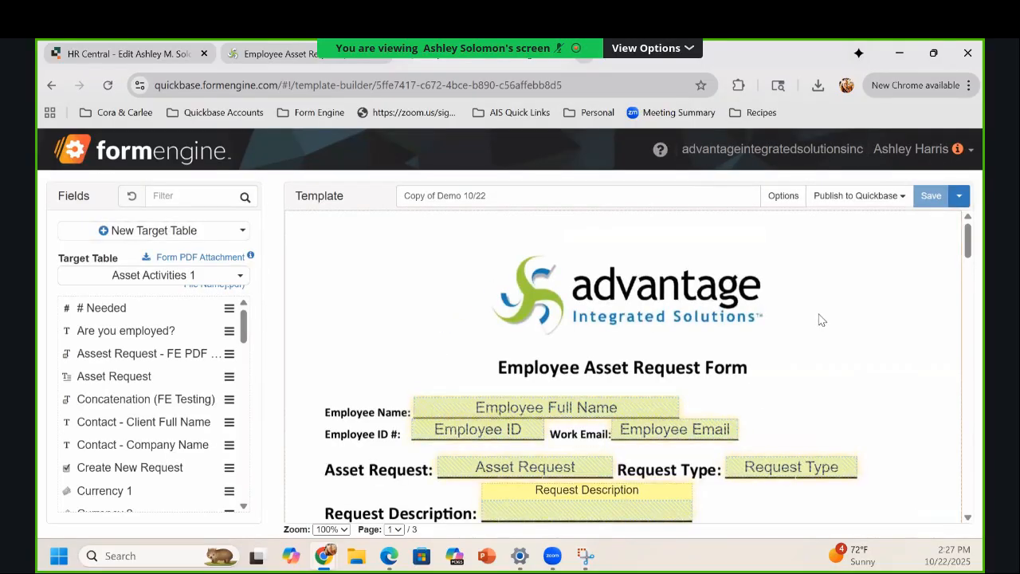
pyautogui.scroll(-1, 824, 319)
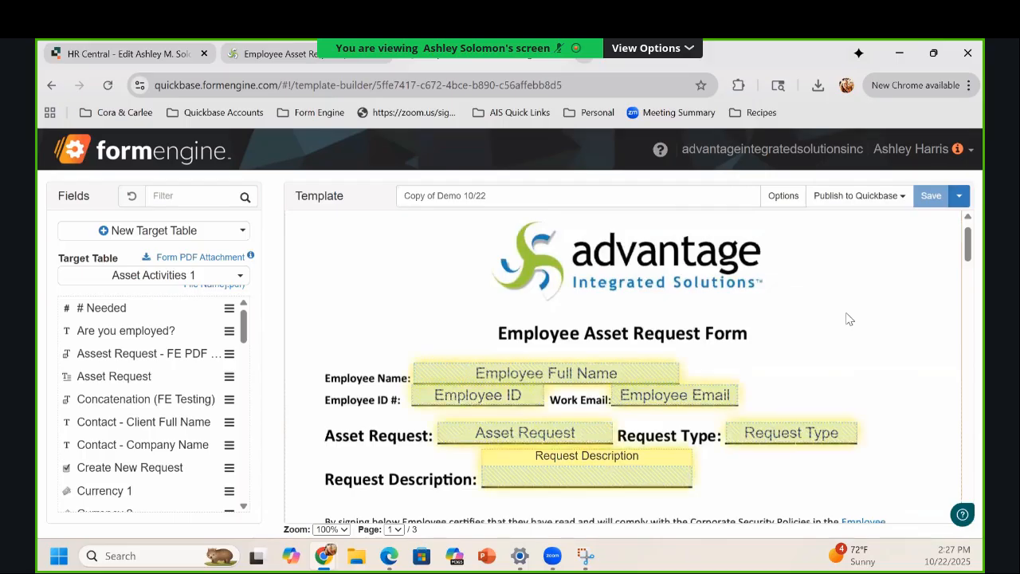
pyautogui.scroll(-10, 846, 319)
pyautogui.scroll(-10, 846, 318)
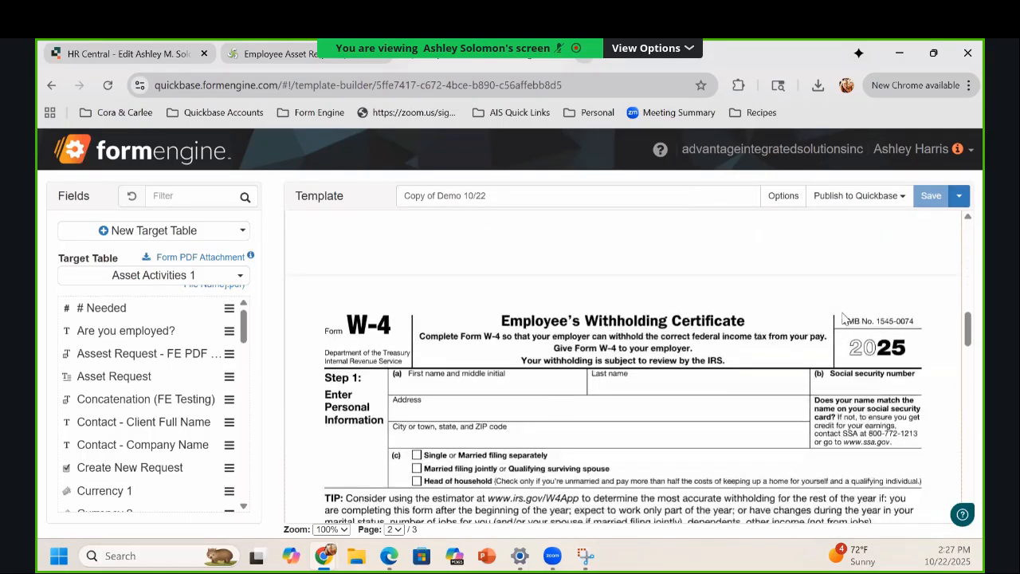
pyautogui.scroll(-2, 846, 318)
pyautogui.scroll(-10, 844, 318)
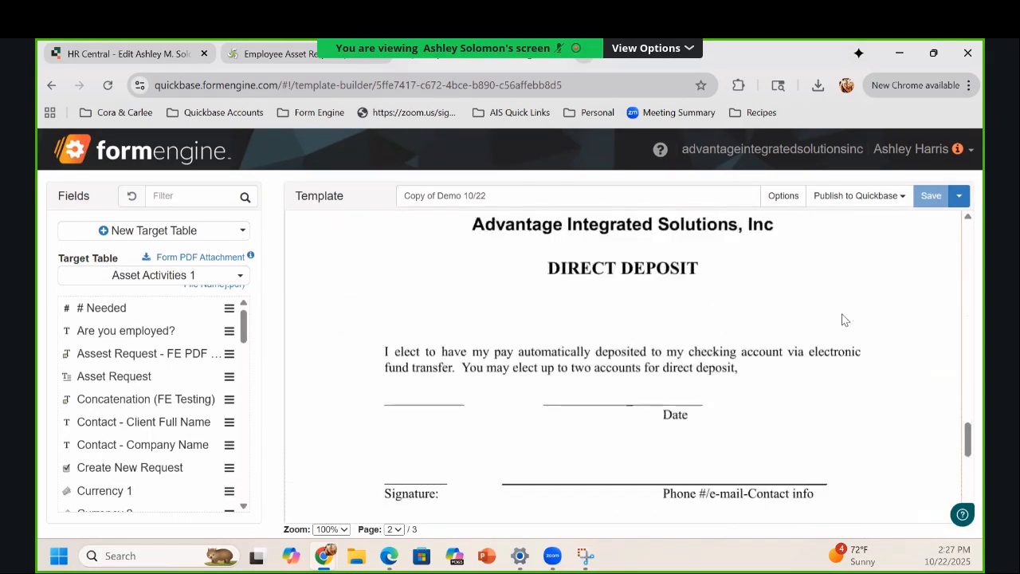
pyautogui.scroll(10, 844, 320)
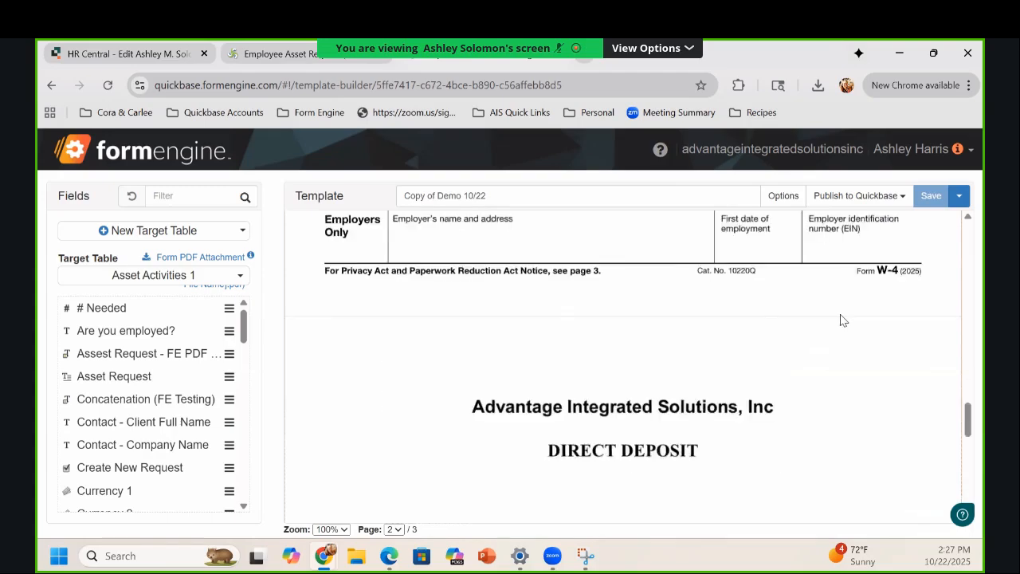
# Step: Remove the W-4 page, confirm with OK, and save the two-page template
pyautogui.rightClick(690, 307)
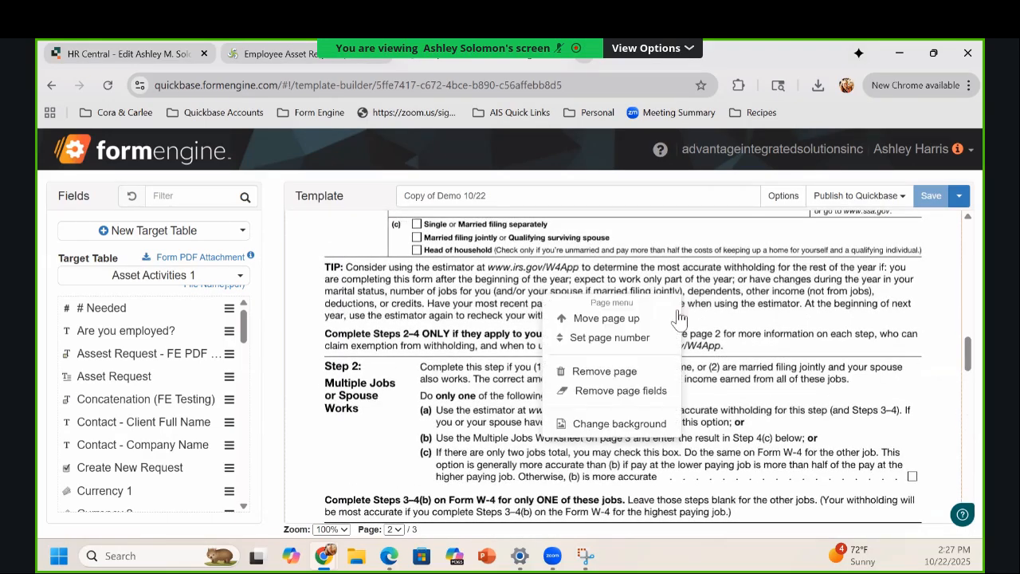
pyautogui.click(629, 379)
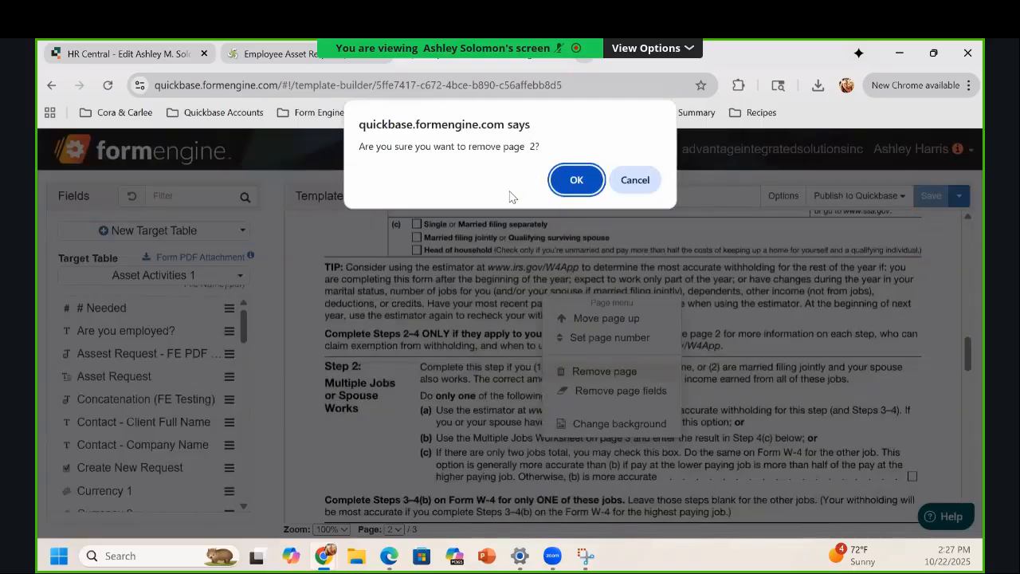
pyautogui.click(575, 179)
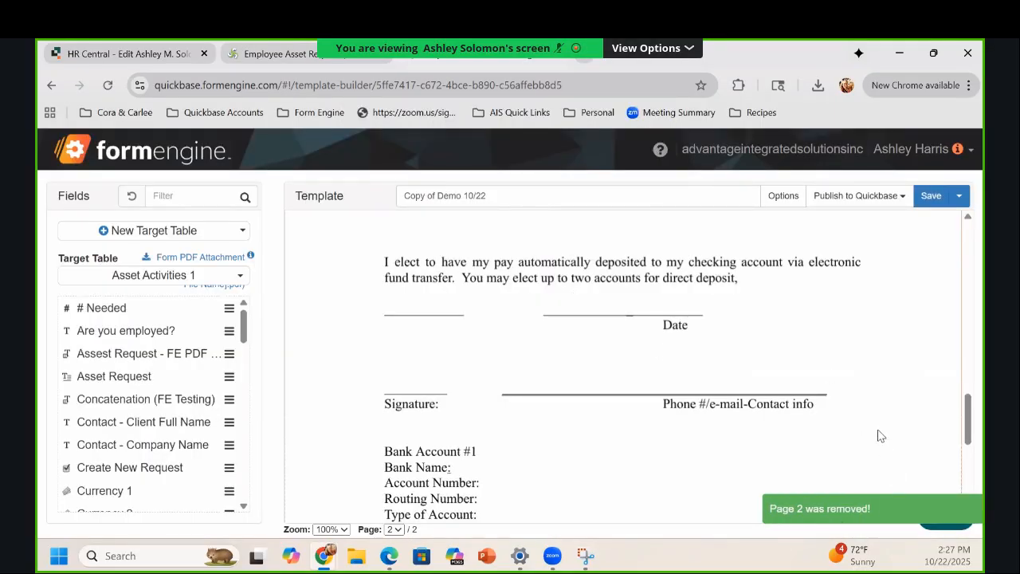
pyautogui.scroll(10, 876, 420)
pyautogui.scroll(3, 877, 413)
pyautogui.scroll(-10, 874, 407)
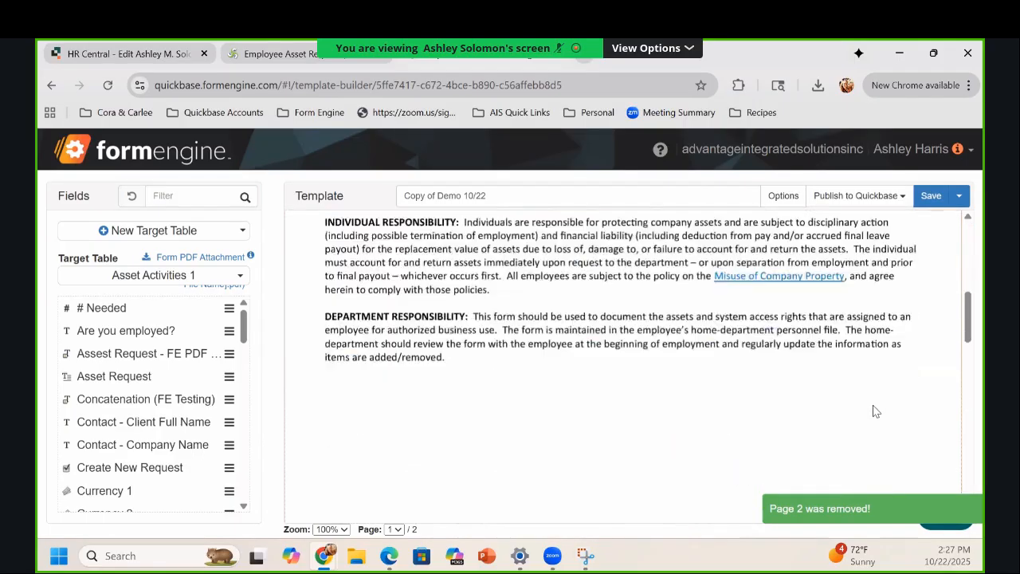
pyautogui.scroll(-2, 889, 376)
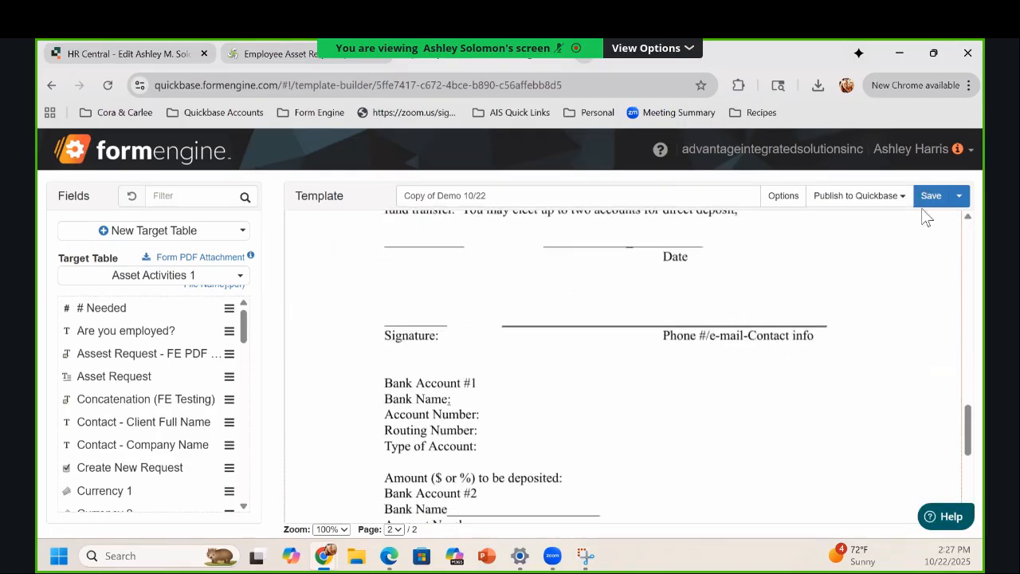
pyautogui.click(929, 196)
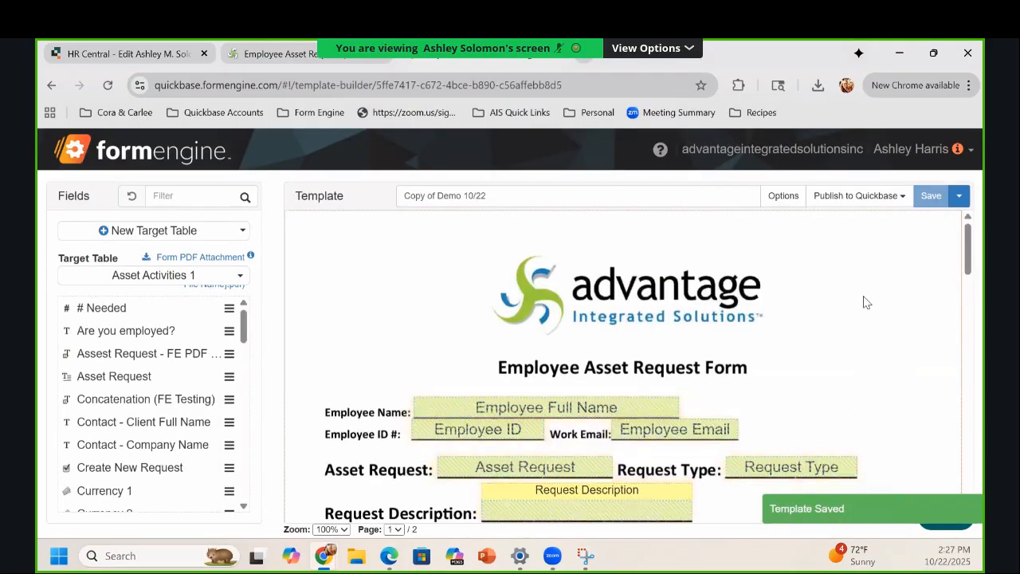
# Step: Scroll up and down through both template pages, starting from the Employee Asset Request Form page
pyautogui.scroll(-10, 877, 288)
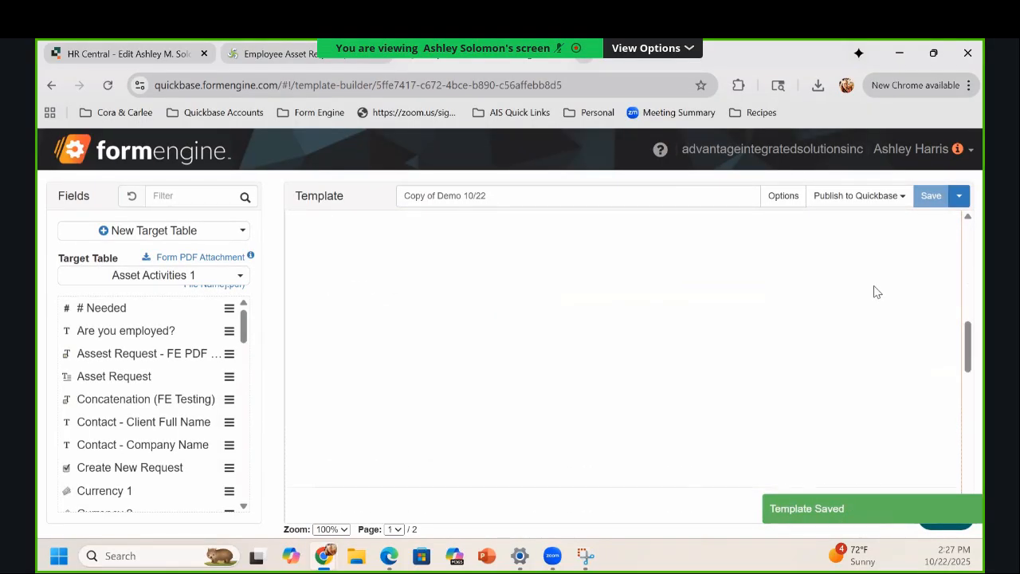
pyautogui.scroll(-8, 876, 294)
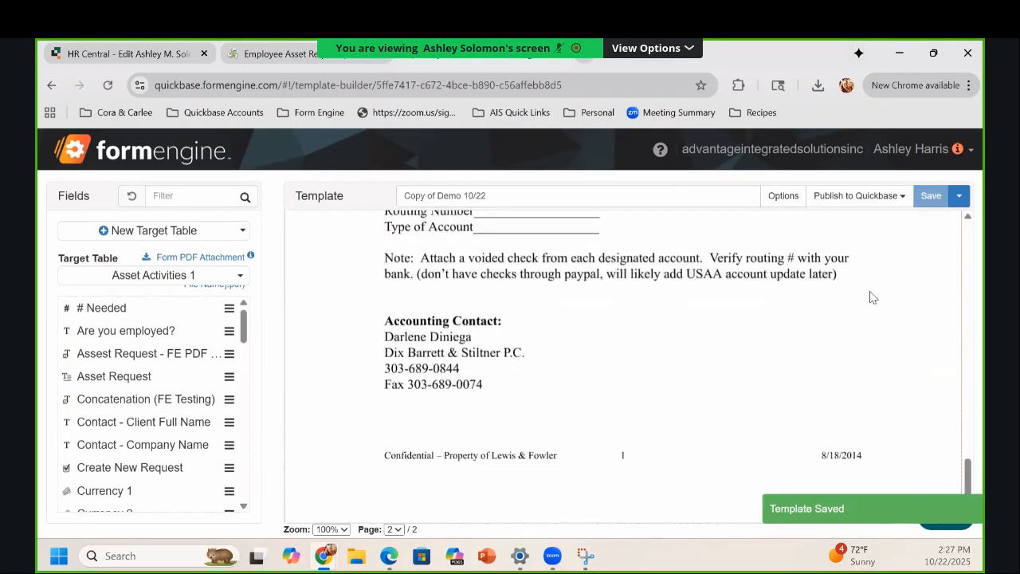
pyautogui.scroll(10, 849, 315)
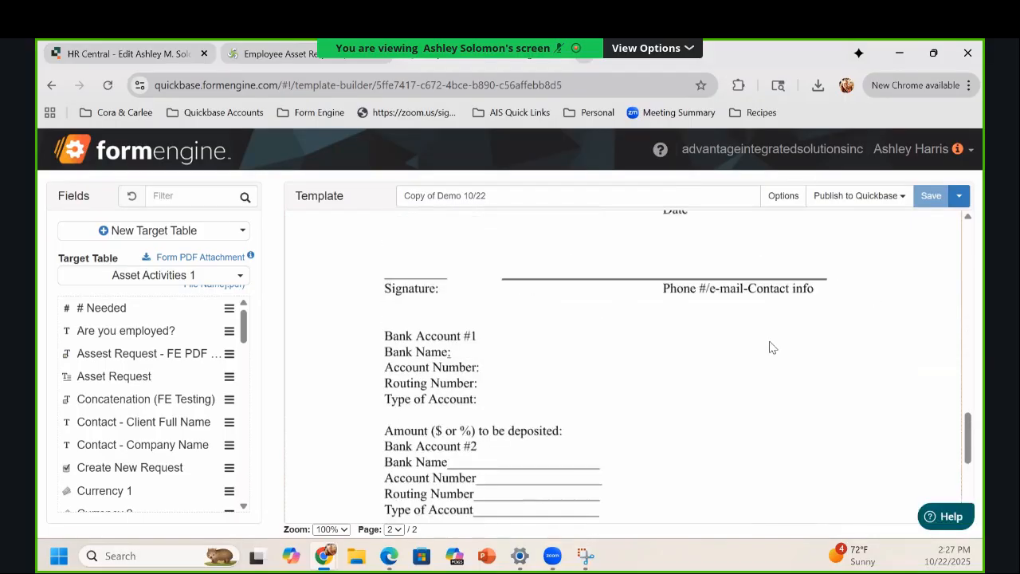
pyautogui.scroll(10, 805, 389)
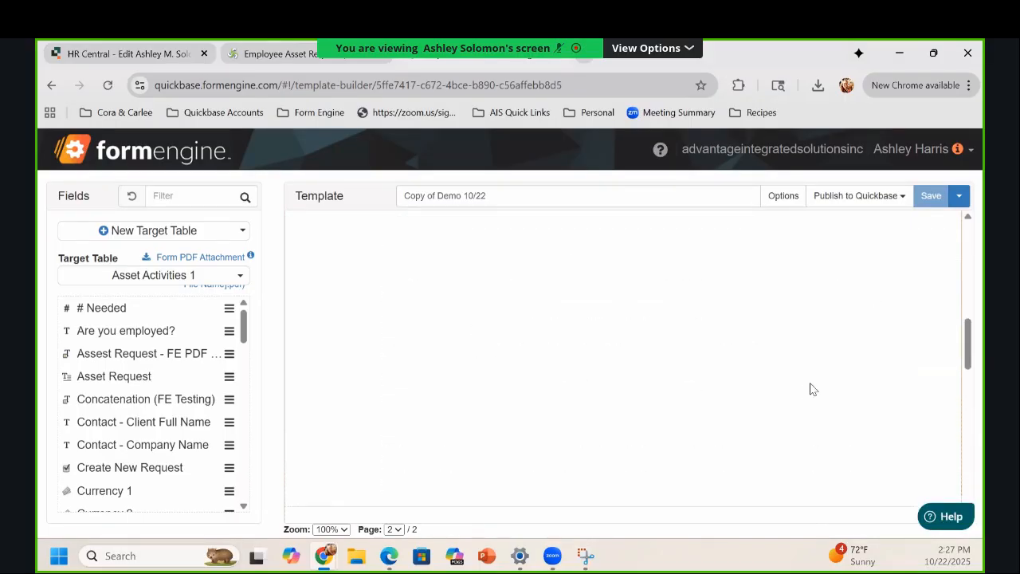
pyautogui.scroll(-15, 829, 381)
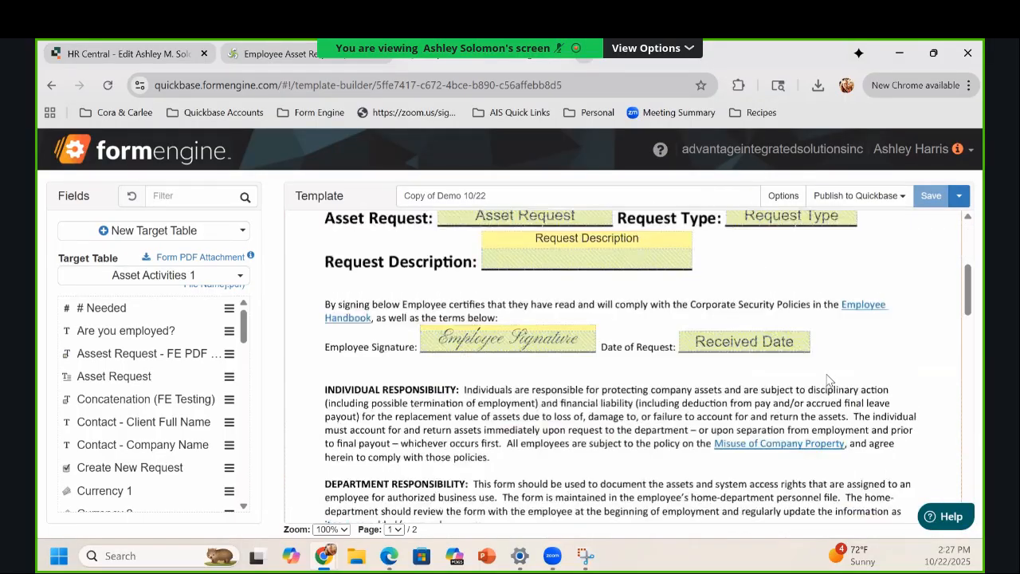
pyautogui.scroll(3, 829, 378)
pyautogui.scroll(15, 829, 378)
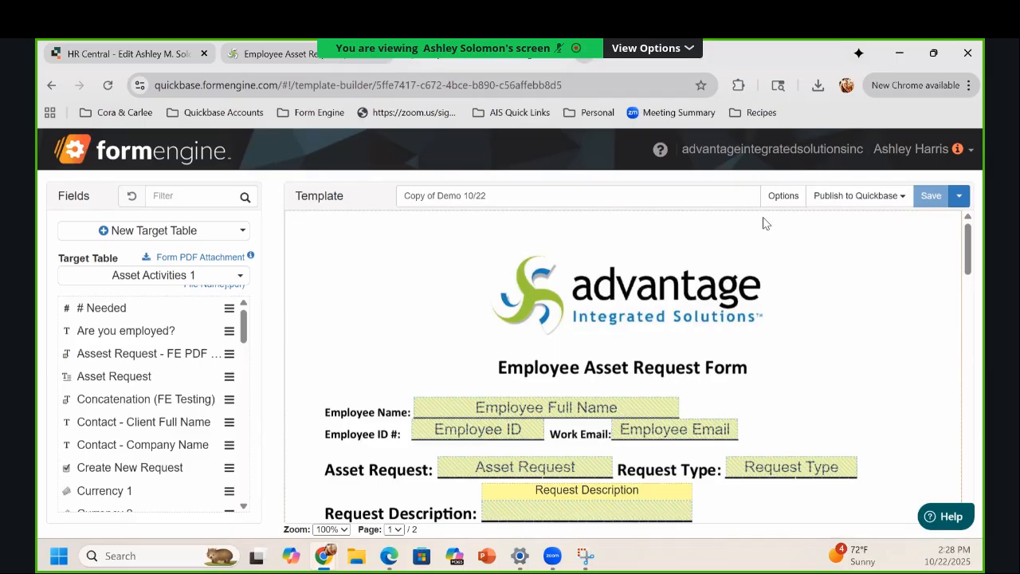
# Step: Restore the template to version 2 without saving the current template as a new version
pyautogui.click(786, 198)
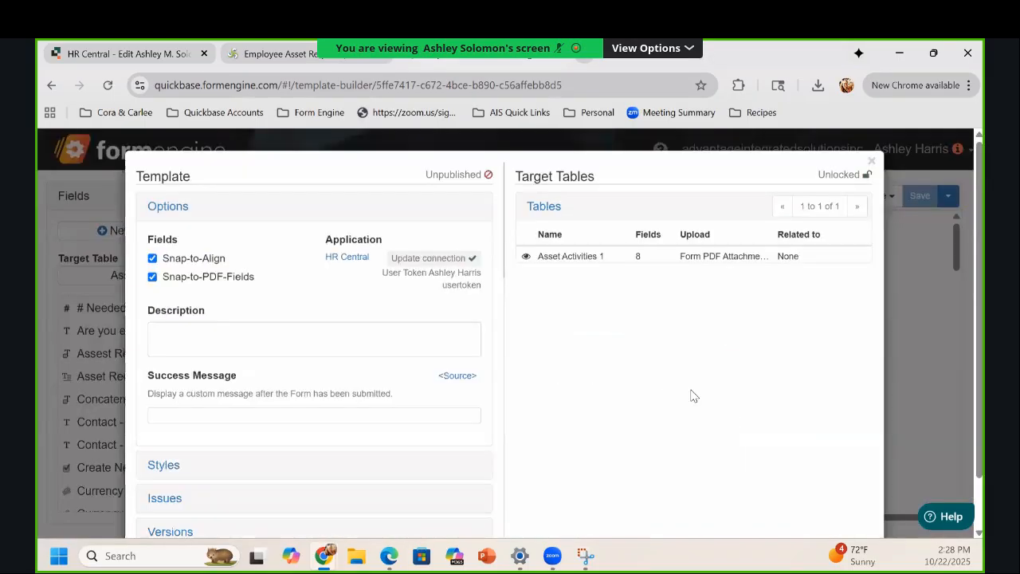
pyautogui.scroll(-2, 47, 406)
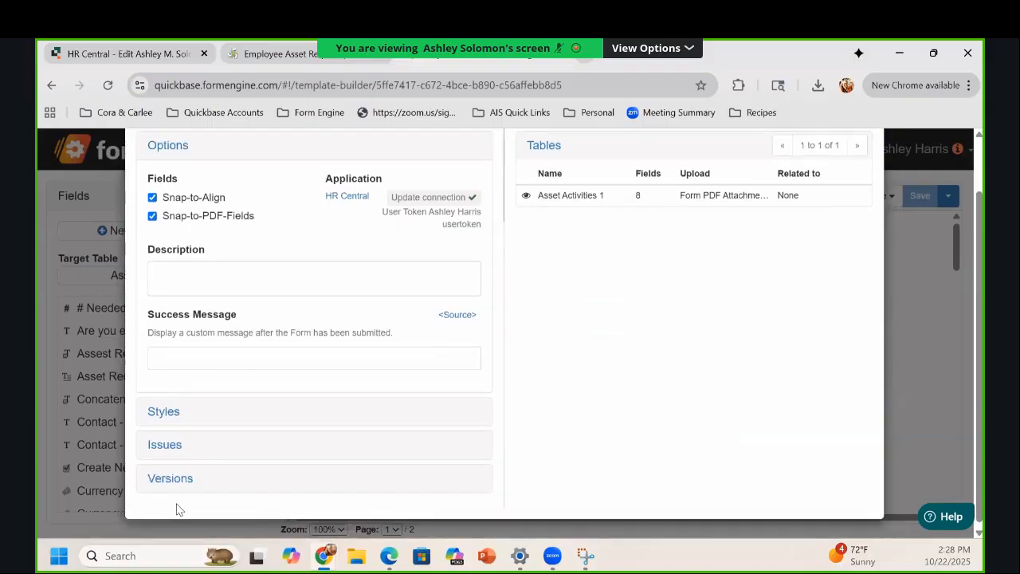
pyautogui.click(177, 480)
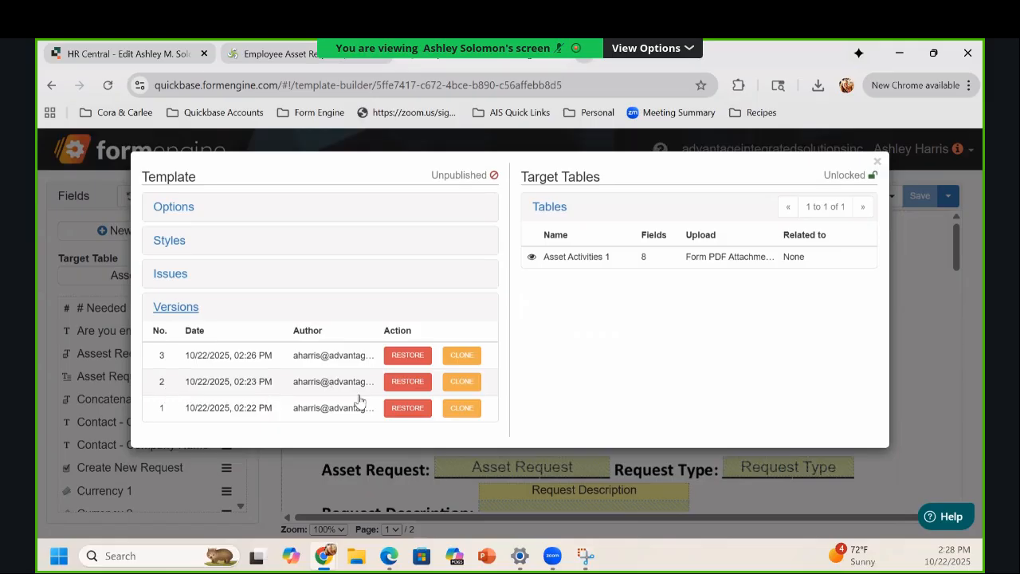
pyautogui.click(406, 386)
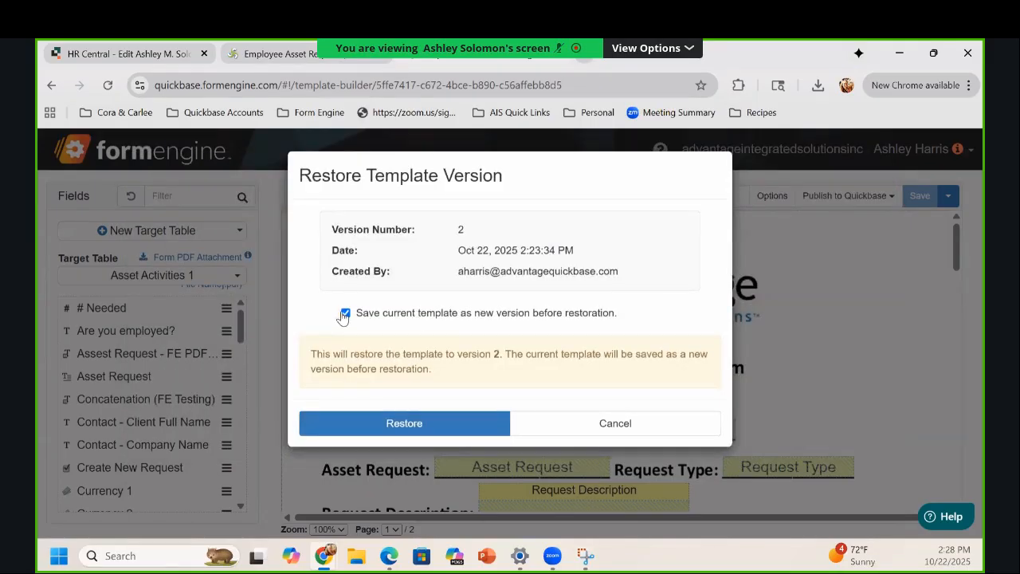
pyautogui.click(345, 313)
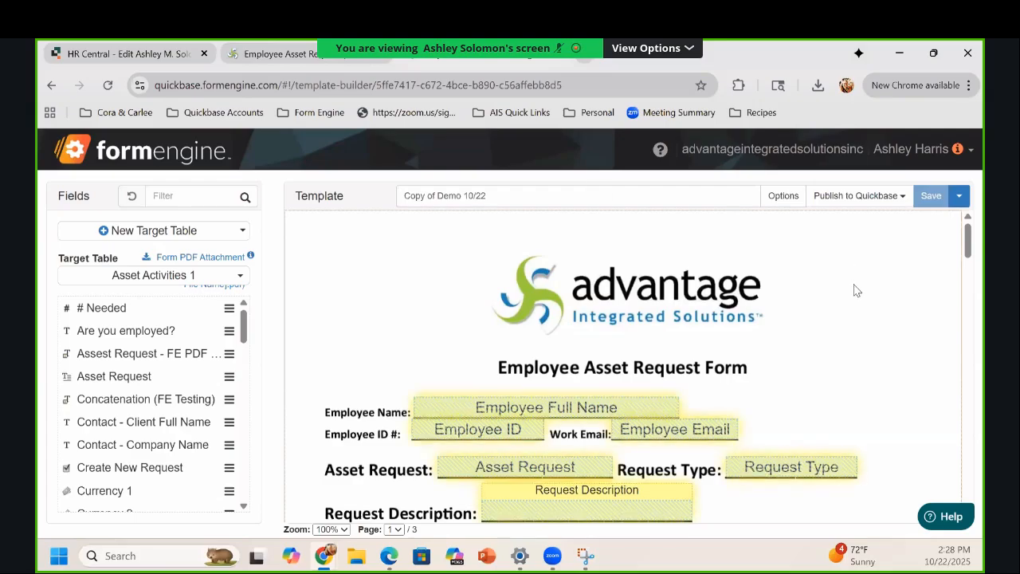
# Step: Review the three restored pages and bring up the Page menu for the Direct Deposit page
pyautogui.scroll(-10, 853, 302)
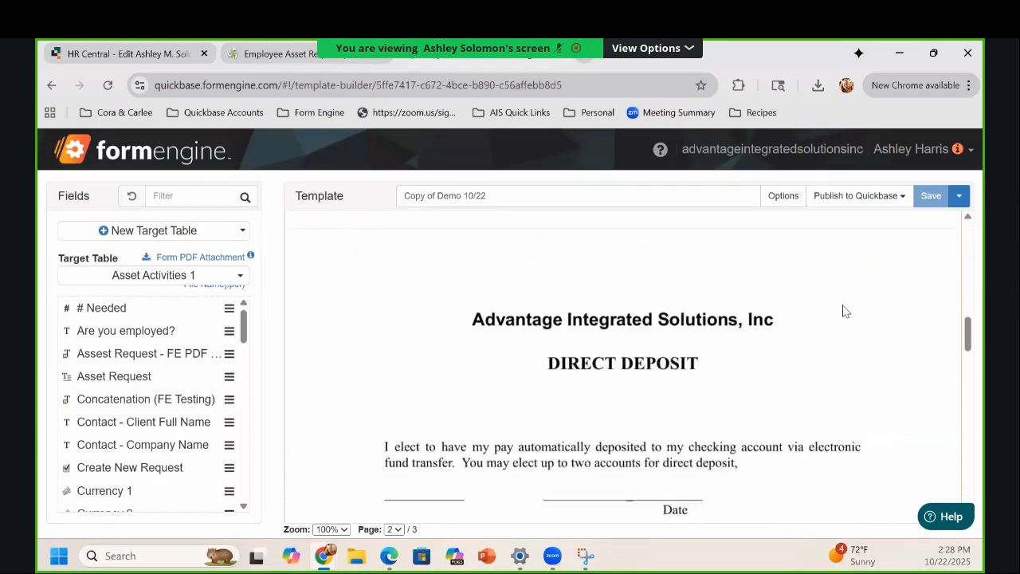
pyautogui.scroll(-8, 833, 317)
pyautogui.scroll(-10, 834, 317)
pyautogui.scroll(15, 816, 326)
pyautogui.scroll(15, 816, 325)
pyautogui.scroll(-12, 816, 333)
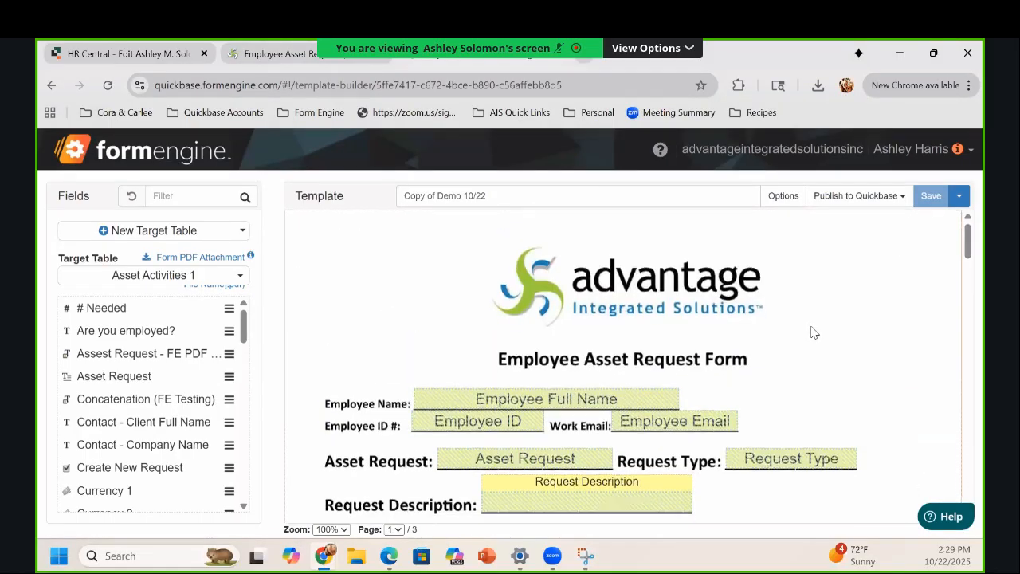
pyautogui.scroll(-8, 820, 338)
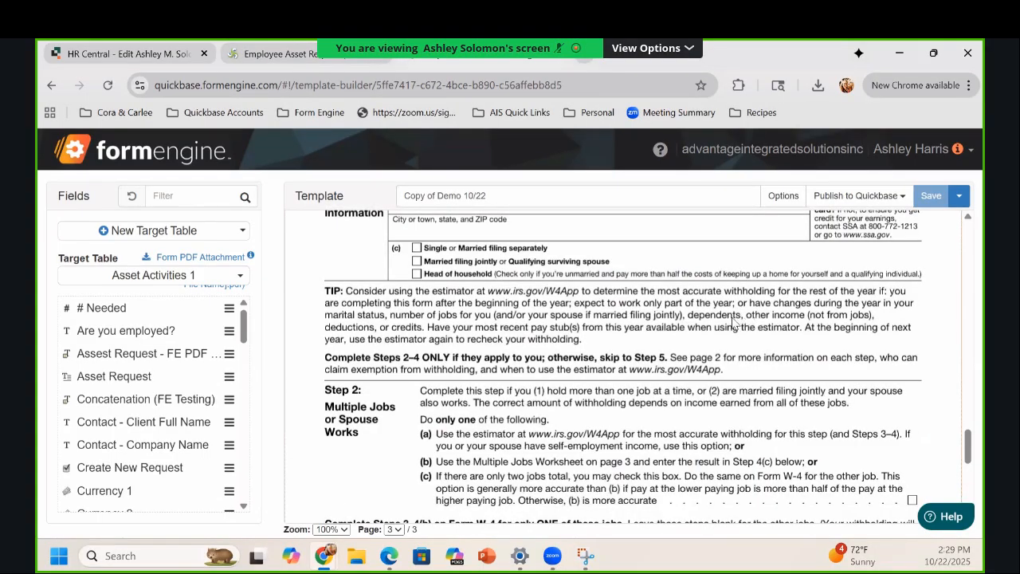
pyautogui.scroll(4, 745, 323)
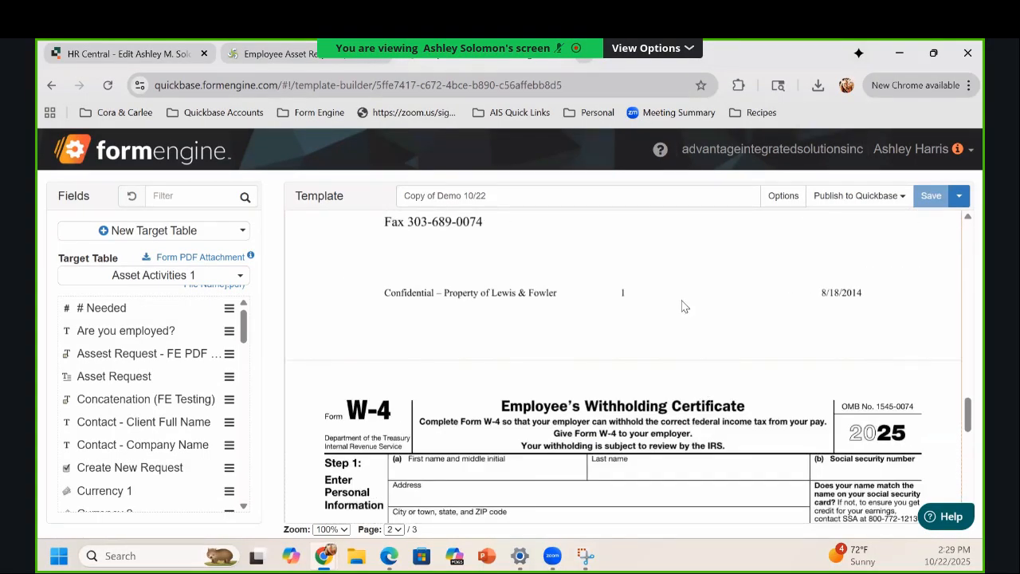
pyautogui.rightClick(725, 321)
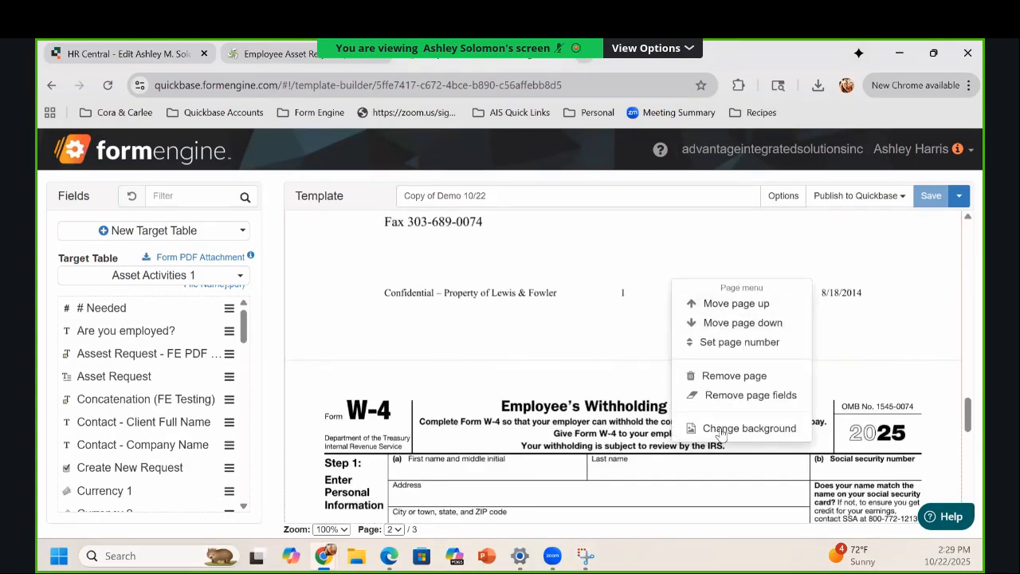